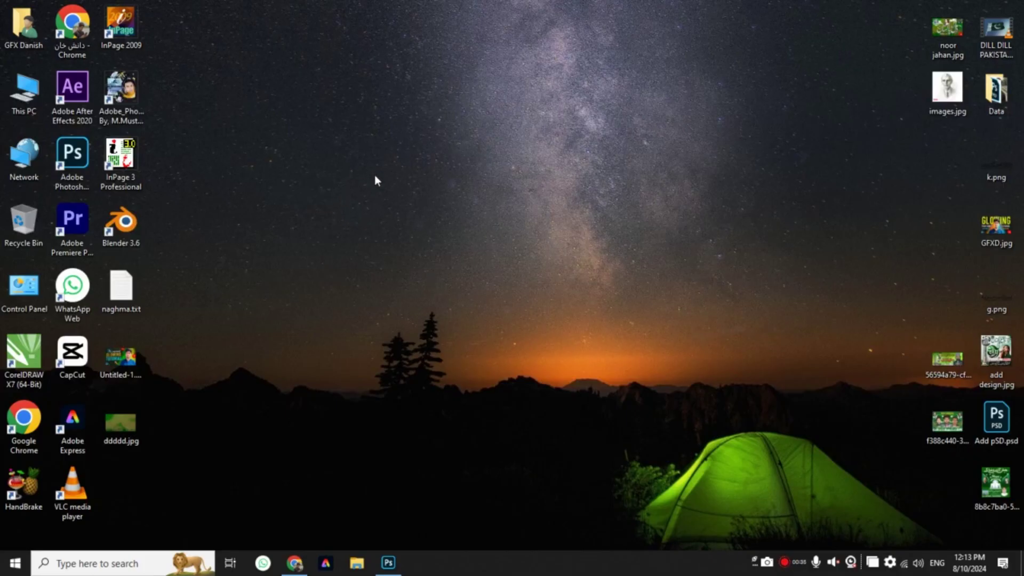
Restore Photoshop and bring up a new 1920×1080 px, 72 ppi document preset
click(388, 562)
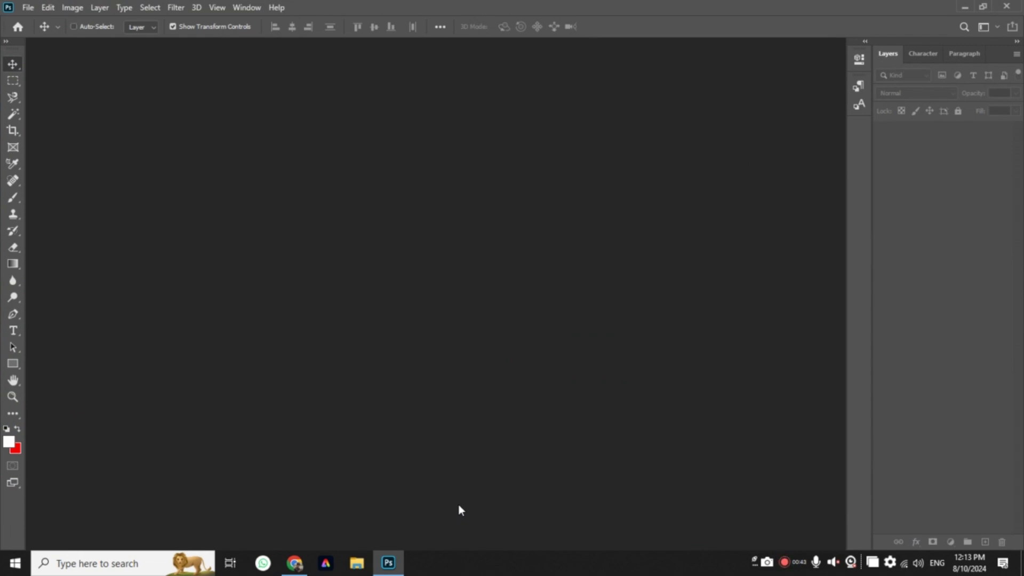
key(ctrl+n)
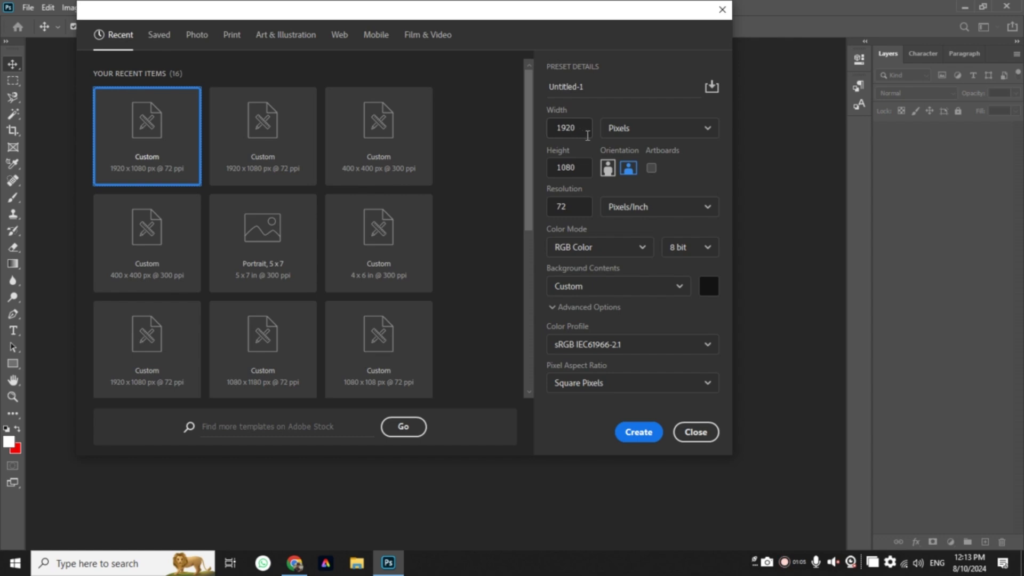
Keep 8-bit depth and the sRGB IEC61966-2.1 profile, and create the 1920×1080 document
click(693, 249)
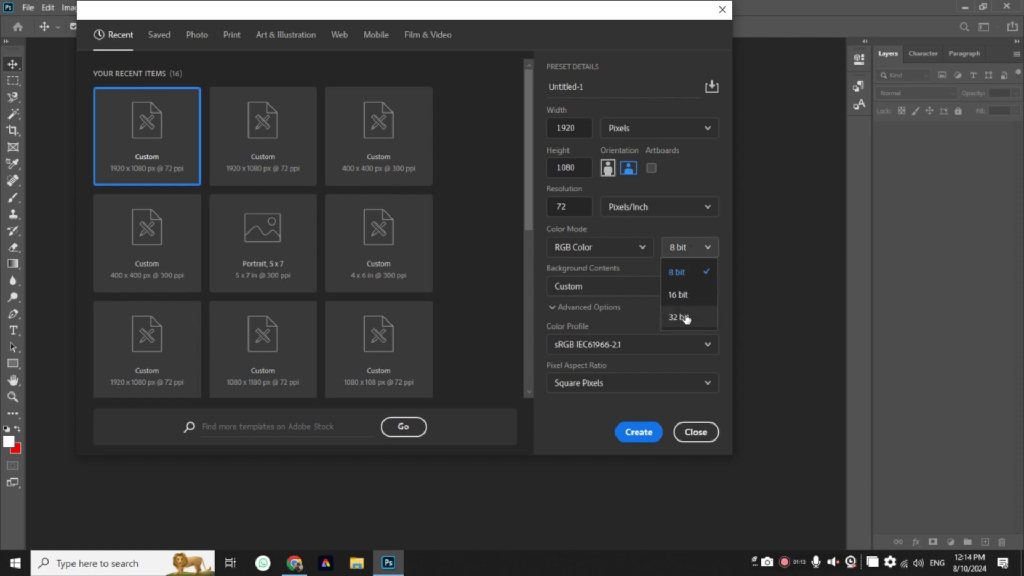
click(680, 275)
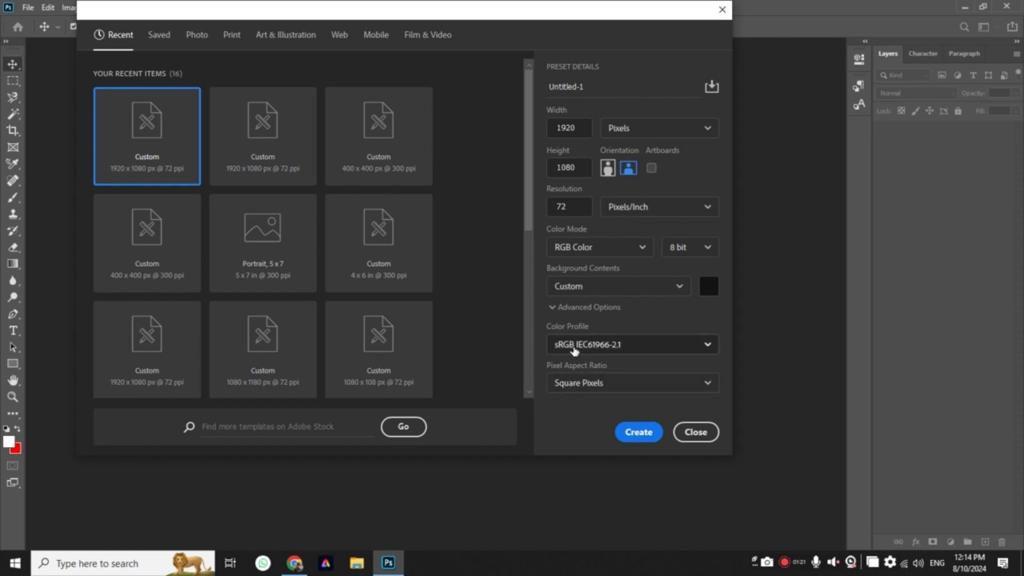
click(628, 345)
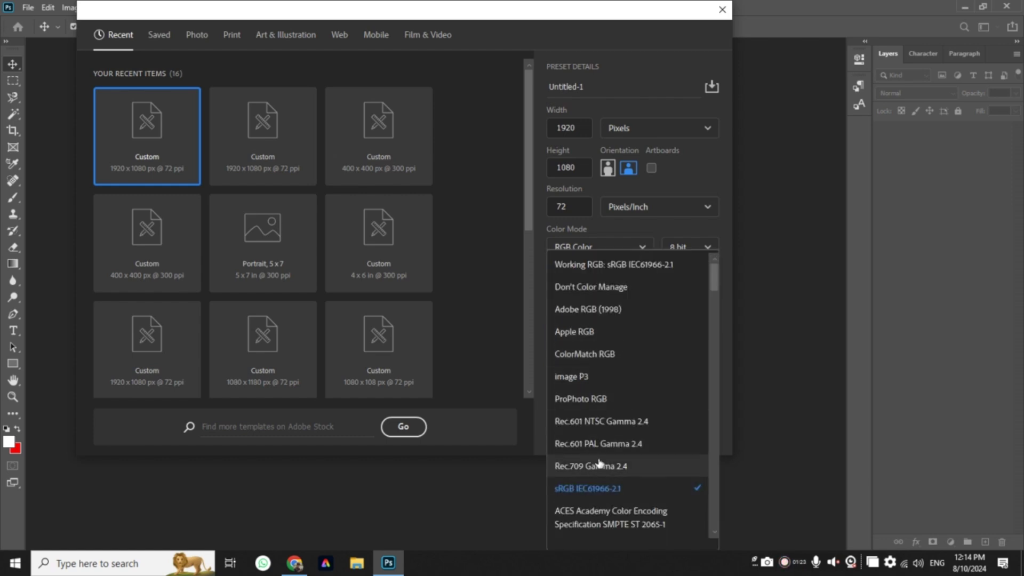
click(597, 489)
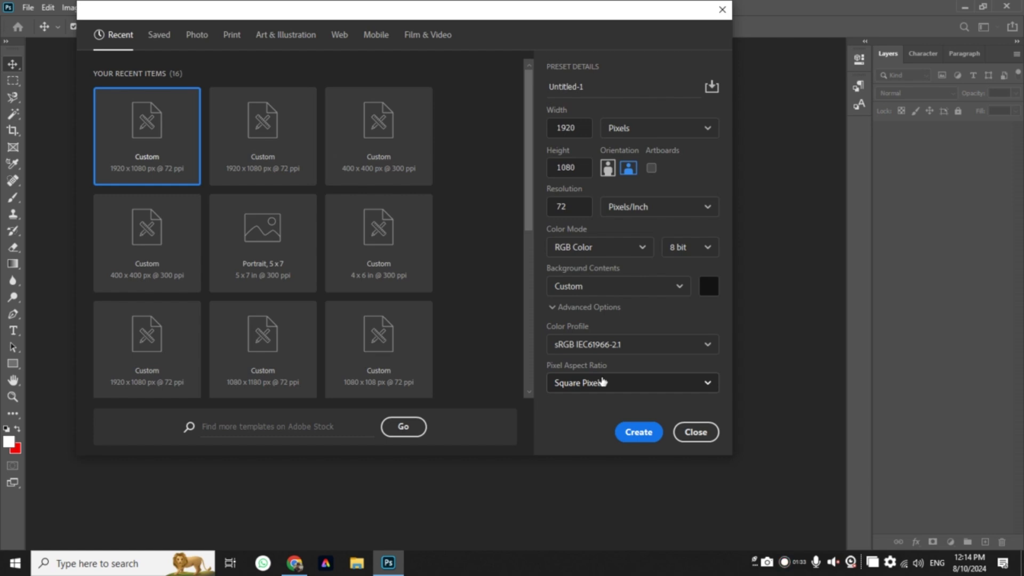
click(638, 431)
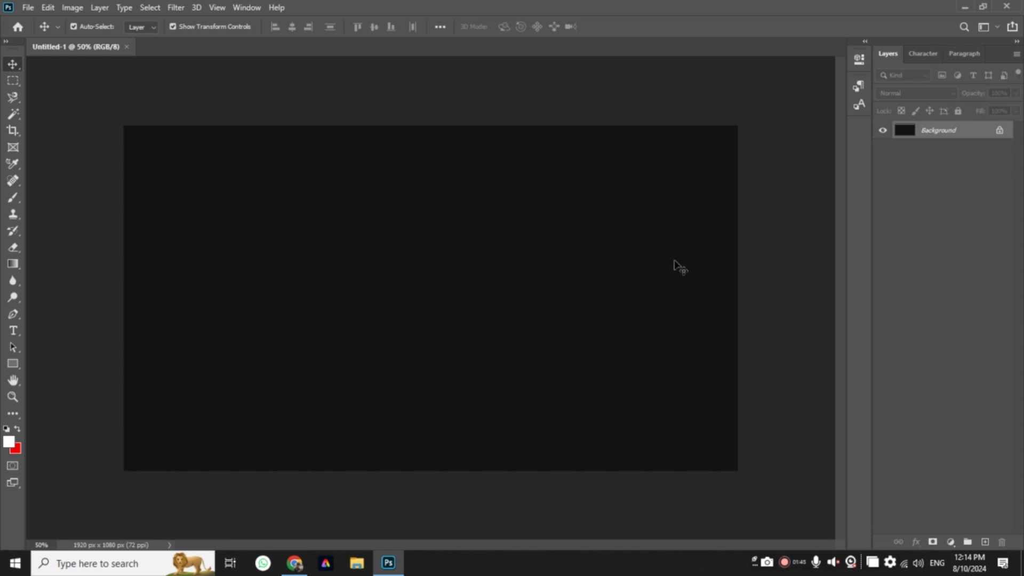
Convert the Background into Layer 0, then open the portrait jpg from the Data folder
double_click(942, 133)
click(430, 136)
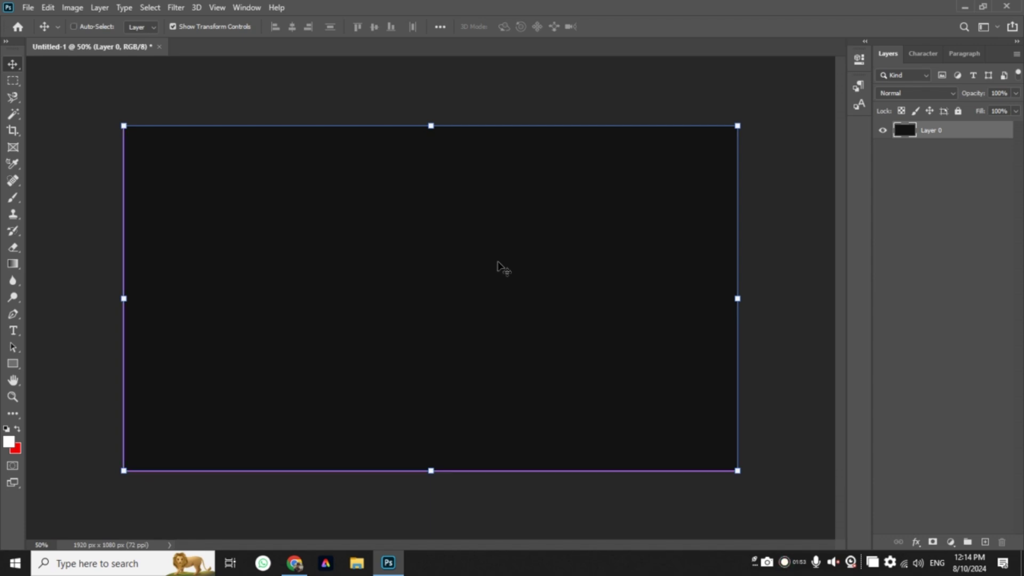
key(ctrl+o)
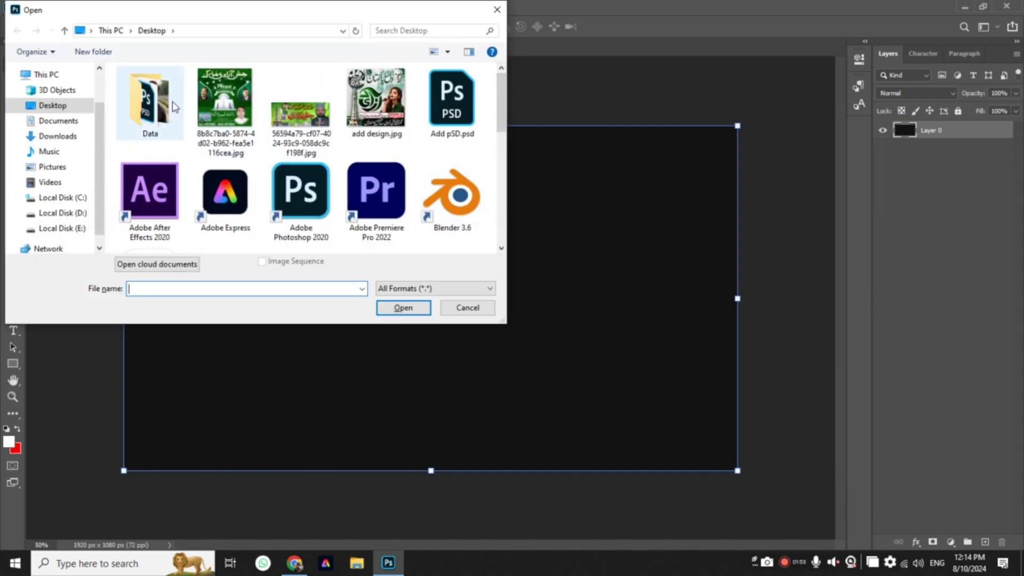
double_click(174, 104)
double_click(297, 126)
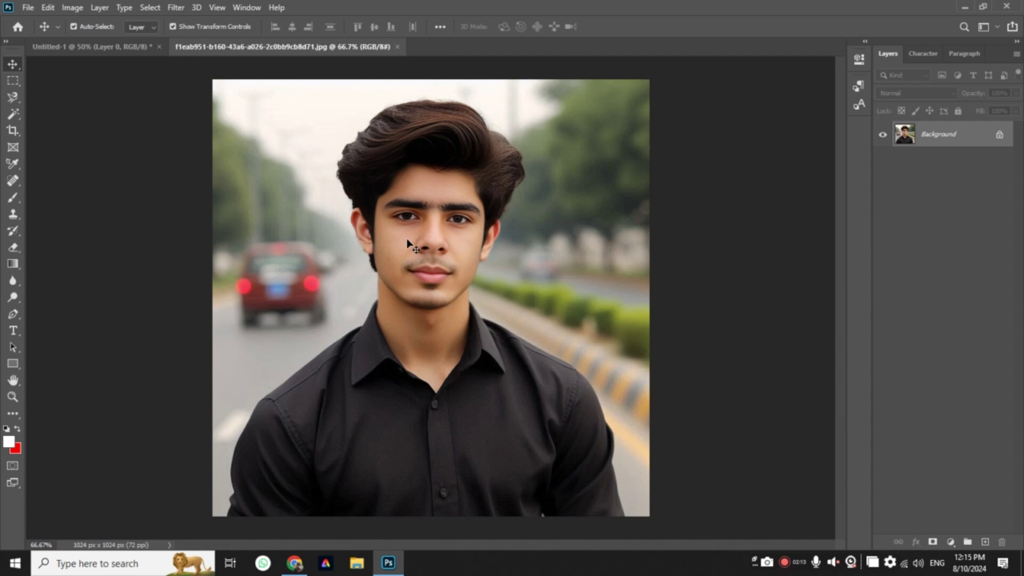
Magic Wand the subject, inverse the selection, and delete the street background on unlocked Layer 0
click(13, 114)
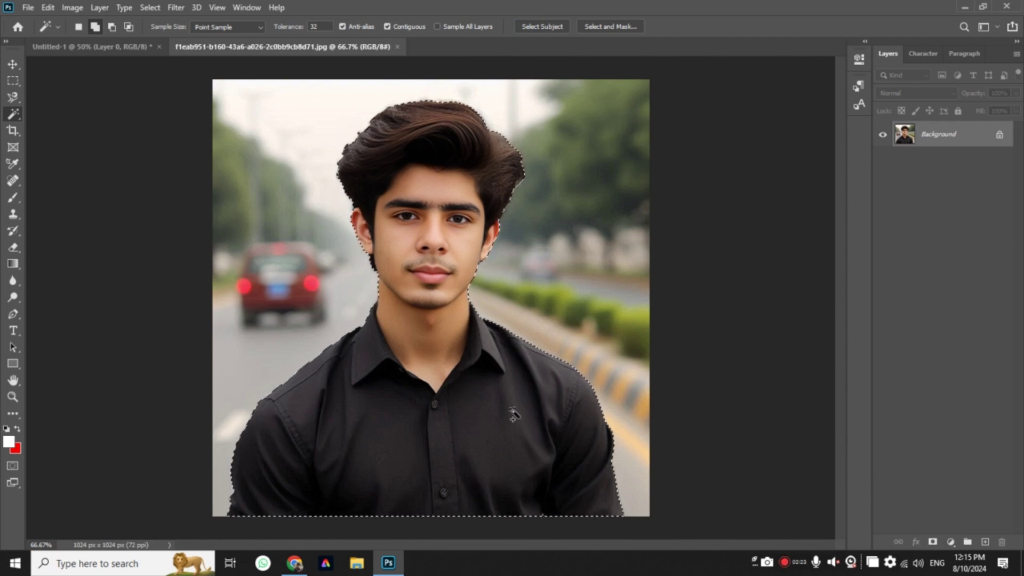
right_click(489, 382)
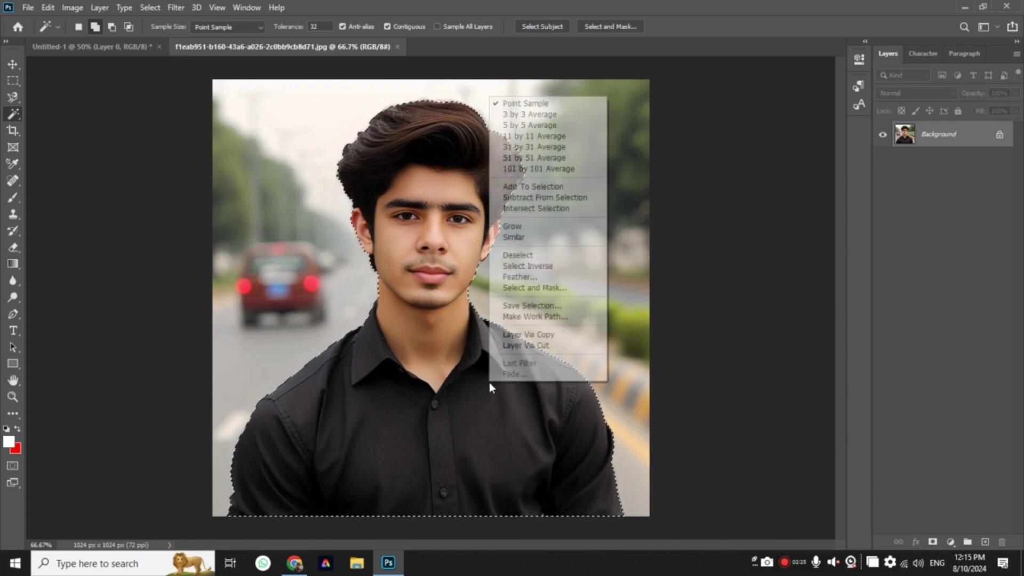
click(537, 267)
double_click(904, 135)
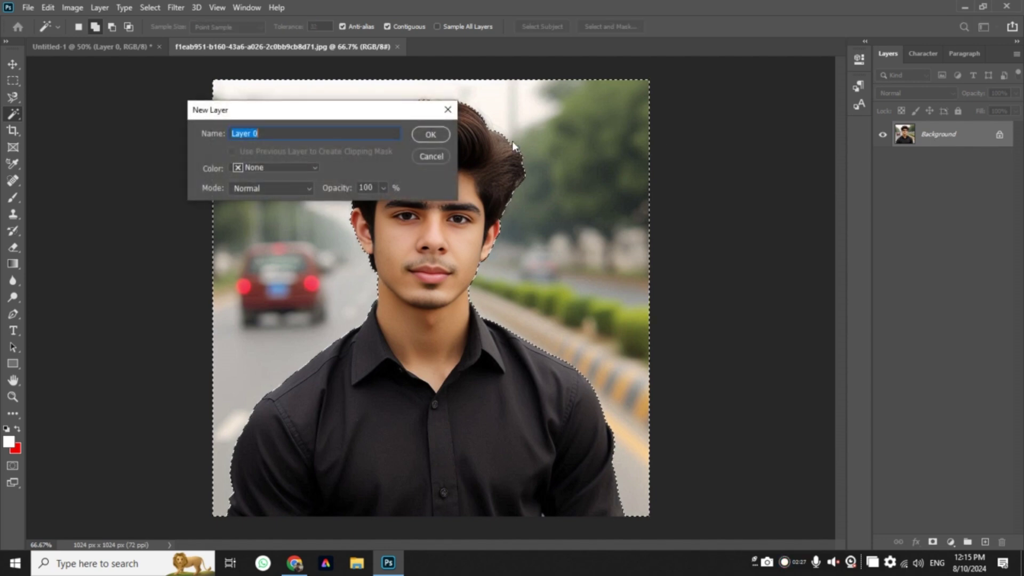
key(Return)
key(Delete)
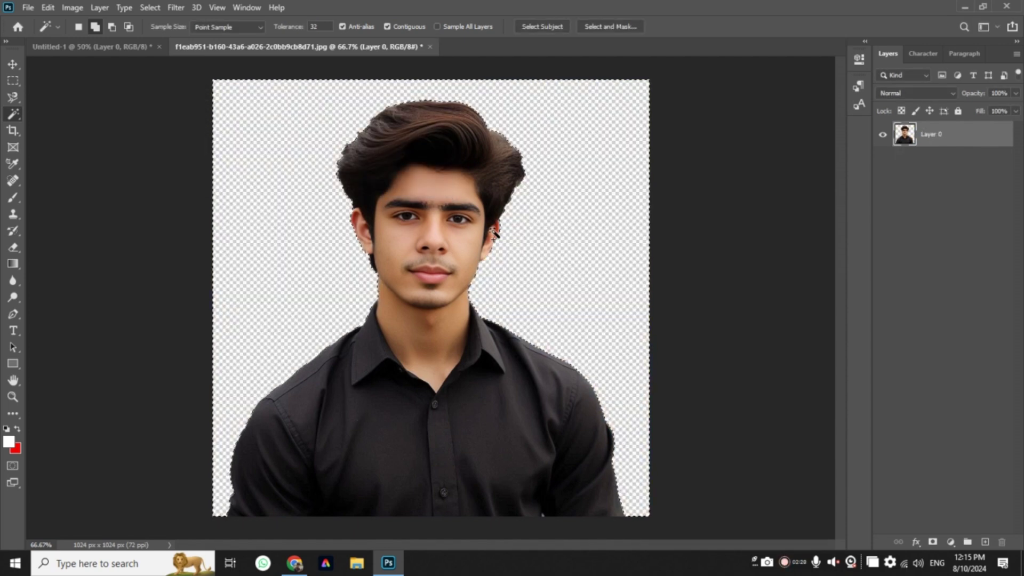
key(ctrl+d)
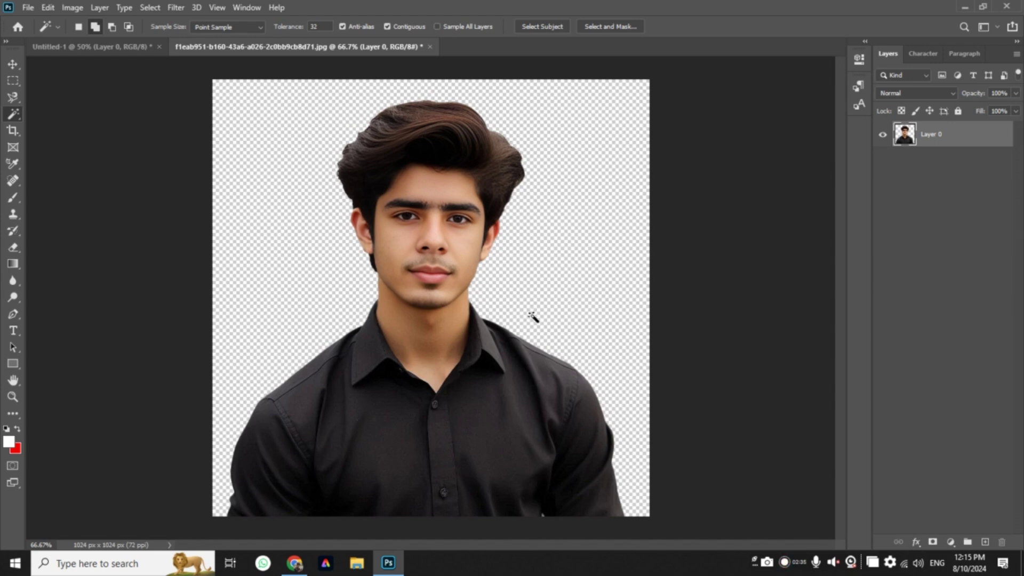
Drag the cut-out portrait into Untitled-1, scale it to about 125.7%, and nudge it into place
click(13, 64)
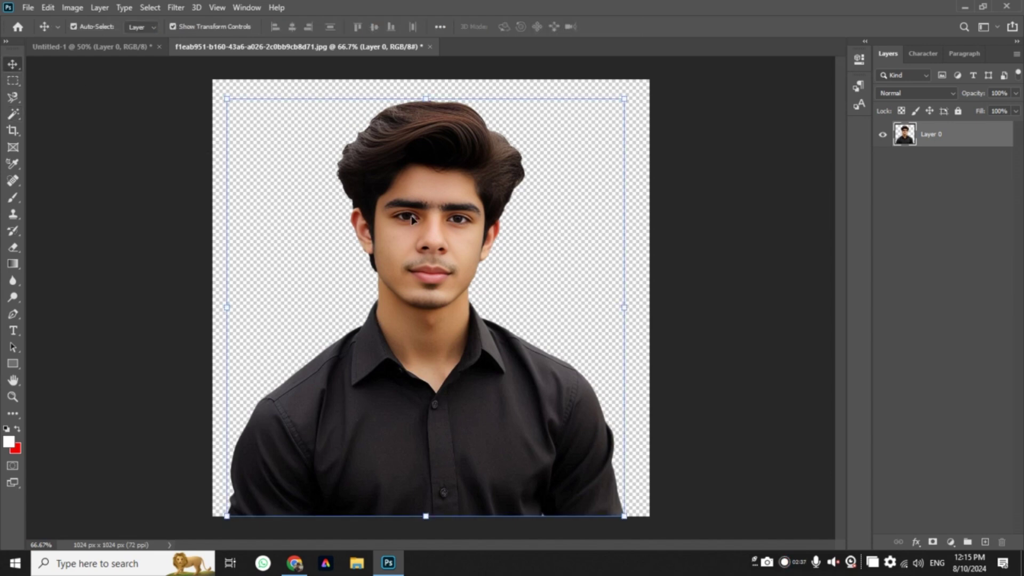
mouse_move(432, 208)
mouse_down()
mouse_move(104, 56)
mouse_move(507, 300)
mouse_up()
drag(539, 356, 622, 390)
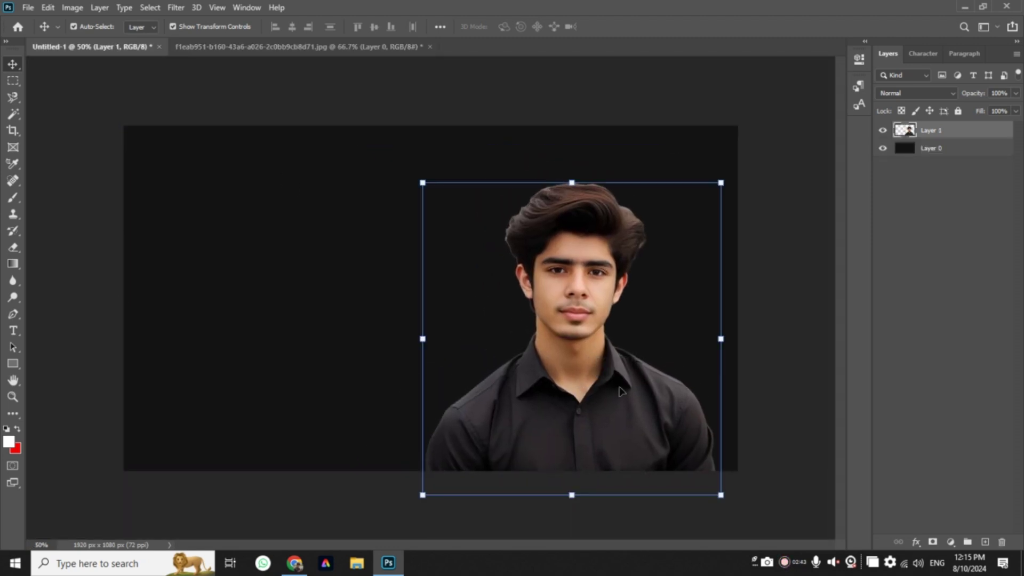
drag(720, 338, 797, 338)
drag(619, 384, 597, 382)
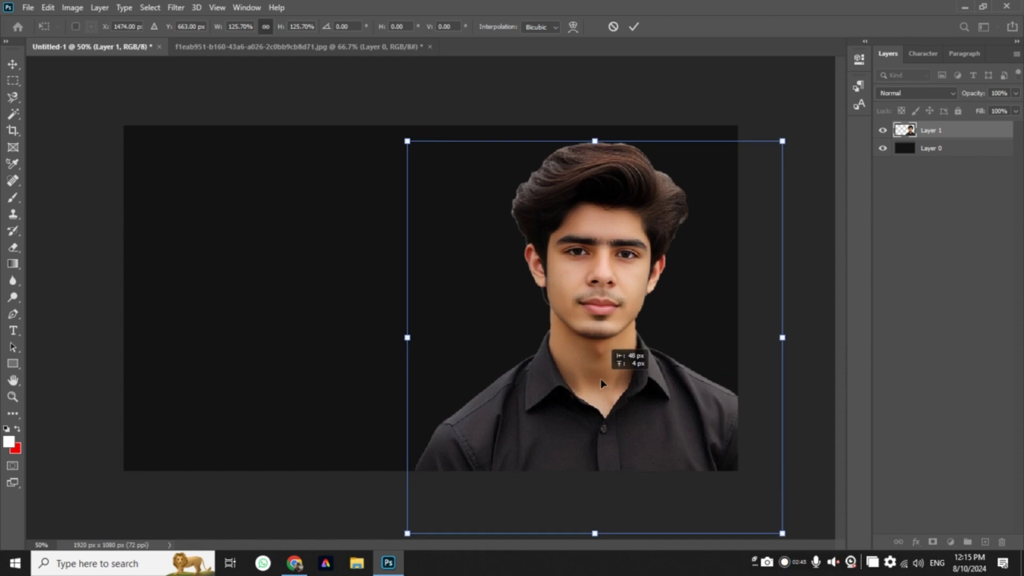
key(Return)
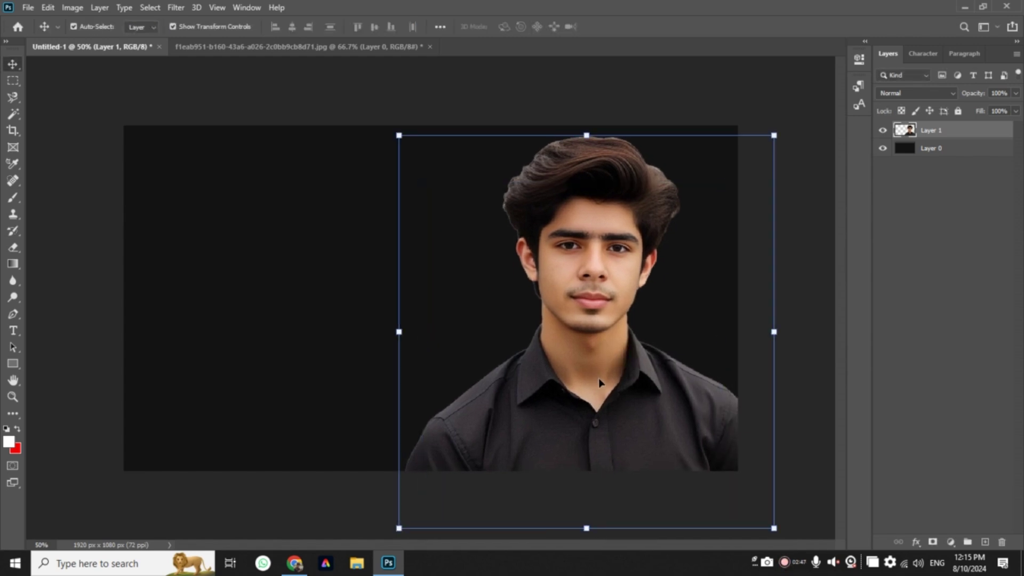
key(Up)
key(Up)
key(Up)
key(Left)
key(Left)
key(Left)
key(Up)
key(Up)
key(Up)
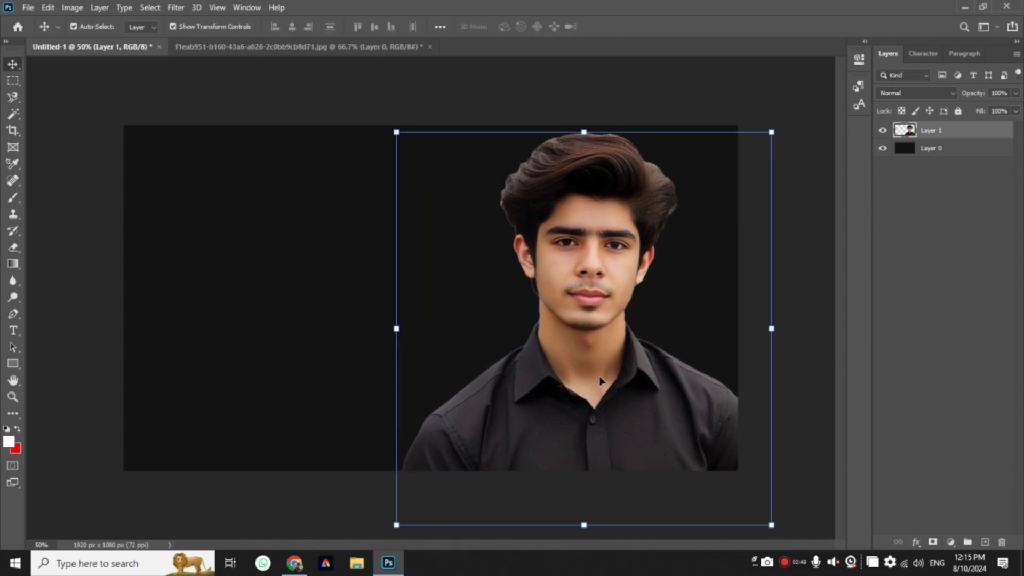
key(Left)
key(Left)
key(Left)
key(Left)
key(Left)
key(Left)
key(Up)
key(Up)
key(Up)
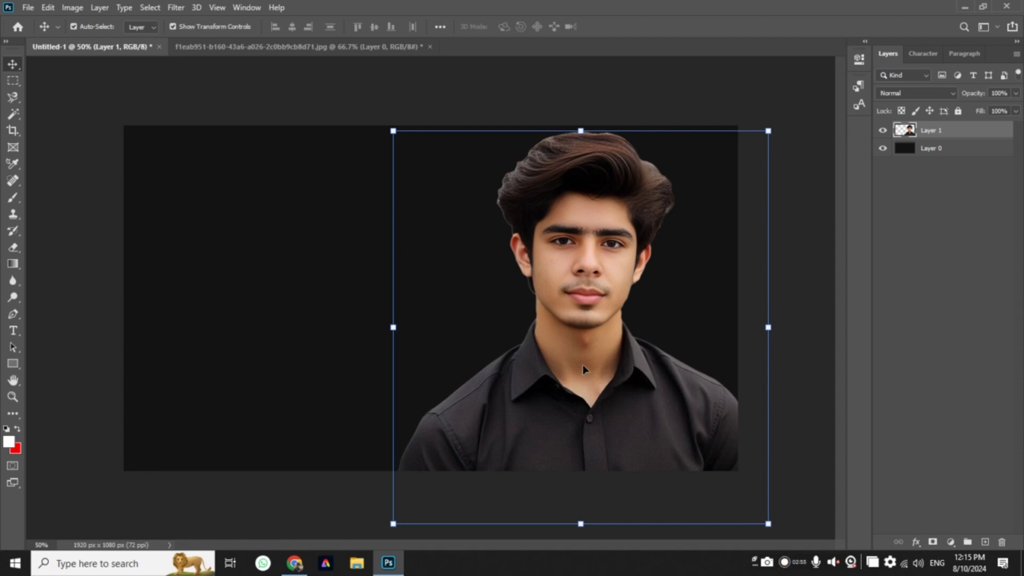
Flip the canvas horizontally and move the mirrored portrait back to the right side
click(321, 114)
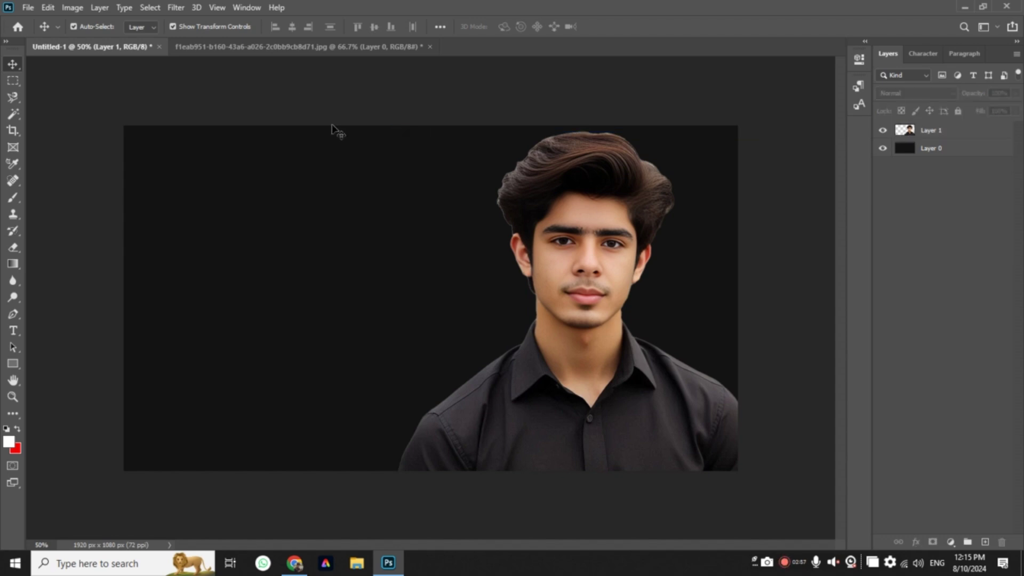
key(ctrl+z)
click(82, 7)
mouse_move(97, 128)
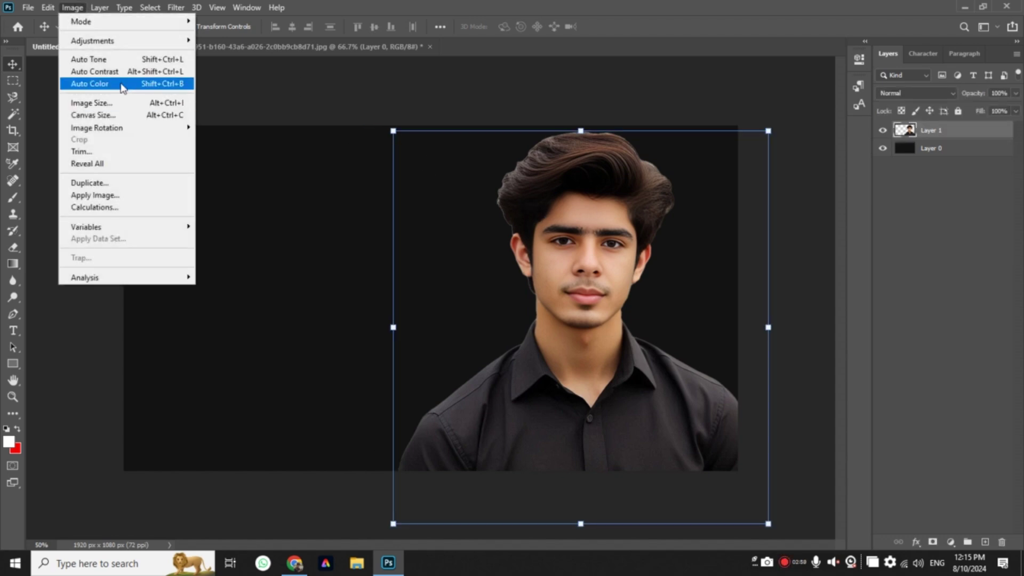
click(234, 182)
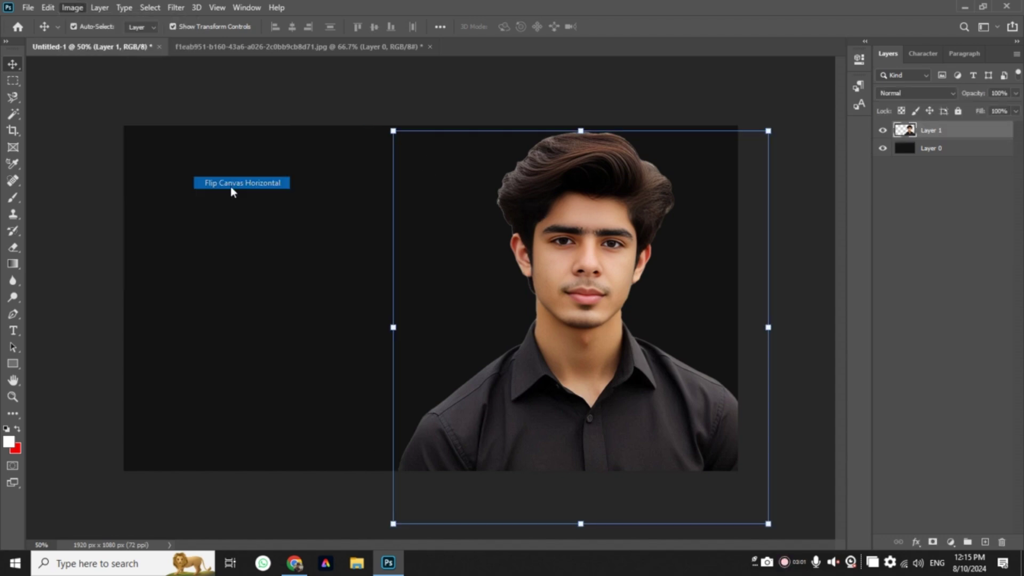
click(491, 179)
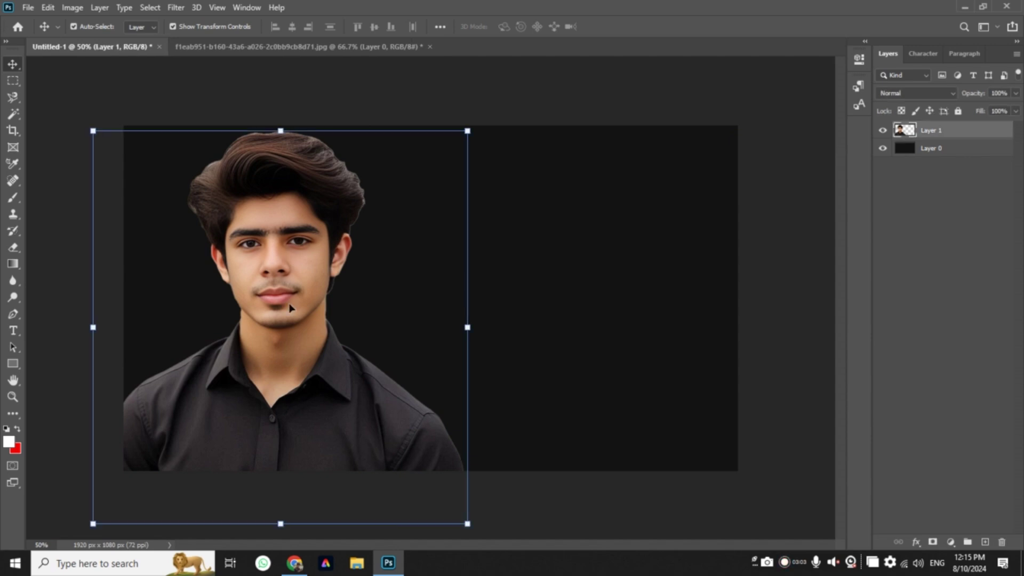
mouse_move(327, 321)
mouse_down()
mouse_move(594, 336)
mouse_move(562, 334)
mouse_move(572, 325)
mouse_move(574, 342)
mouse_up()
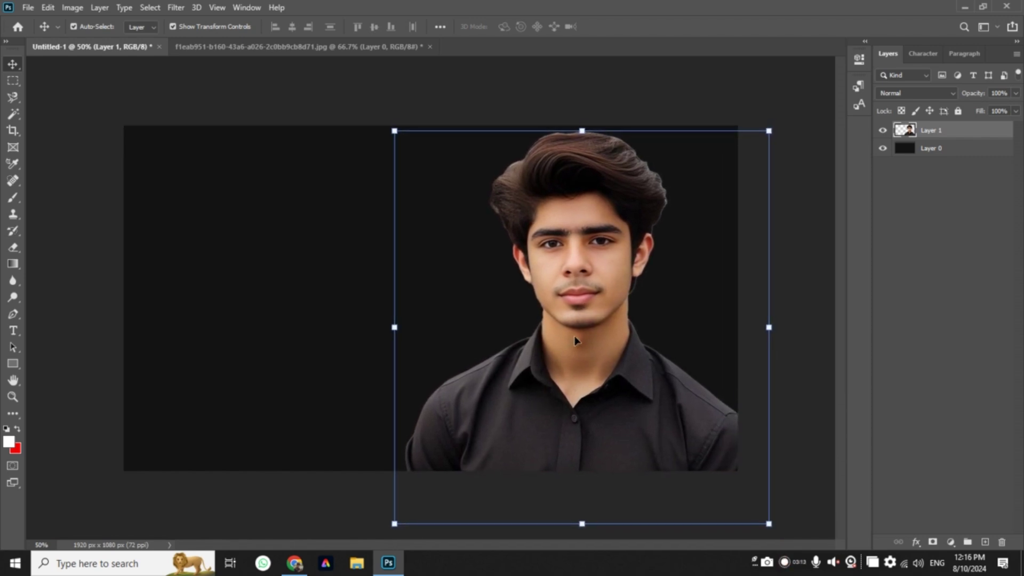
click(693, 104)
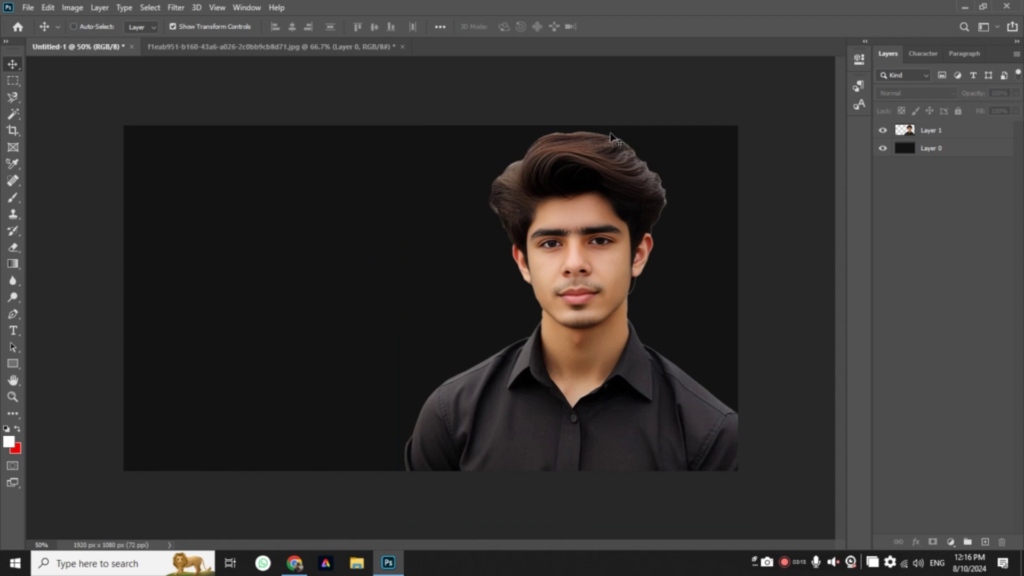
Zoom in on the hair and set up the standard Eraser at 35 px on Layer 1
key(ctrl+plus)
key(ctrl+plus)
drag(555, 169, 408, 280)
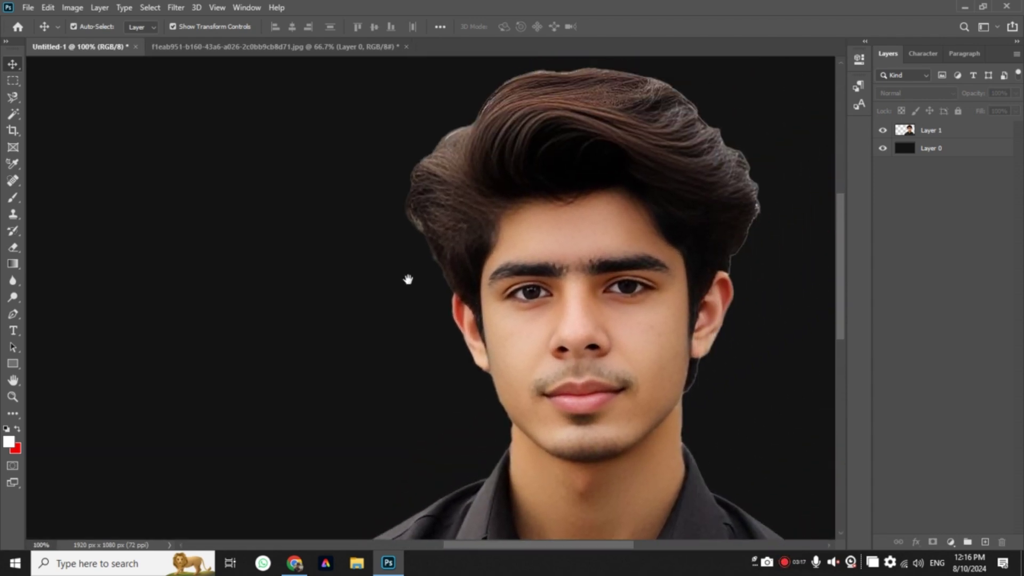
drag(459, 231, 443, 265)
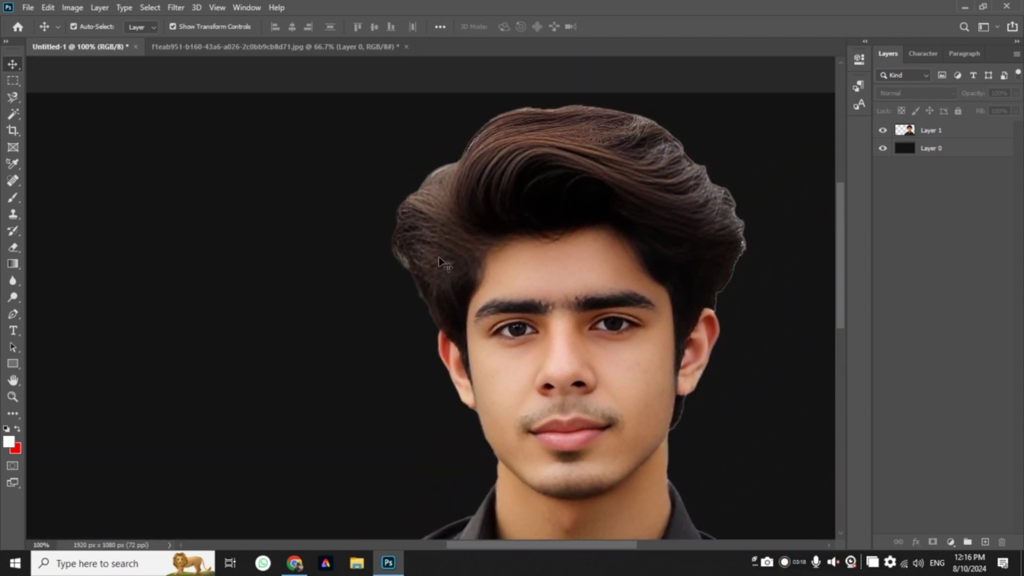
click(18, 247)
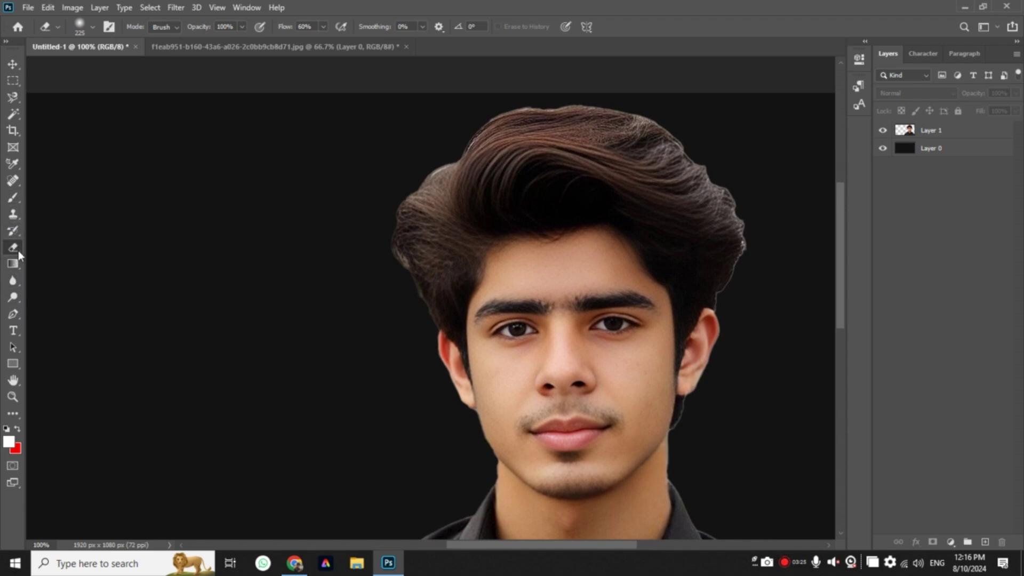
right_click(19, 255)
click(46, 248)
click(955, 133)
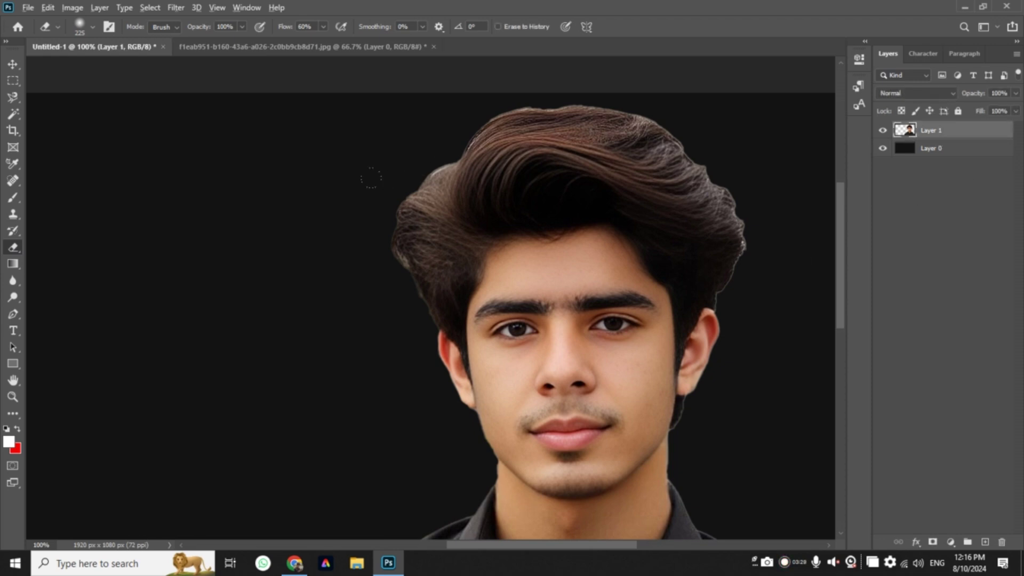
alt+right_click(416, 222)
Erase the stray fringe along the upper-left hair edge, then zoom back out
mouse_move(430, 167)
mouse_down()
mouse_move(494, 113)
mouse_move(634, 106)
mouse_move(722, 179)
mouse_move(739, 268)
mouse_move(694, 370)
mouse_move(680, 436)
mouse_move(690, 414)
mouse_move(686, 427)
mouse_up()
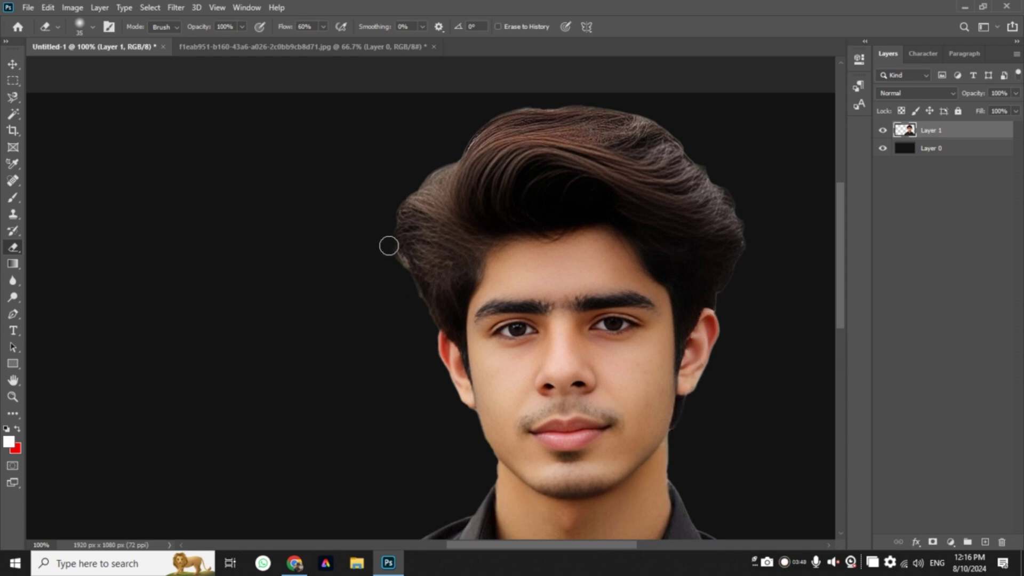
scroll(376, 207, down, 3)
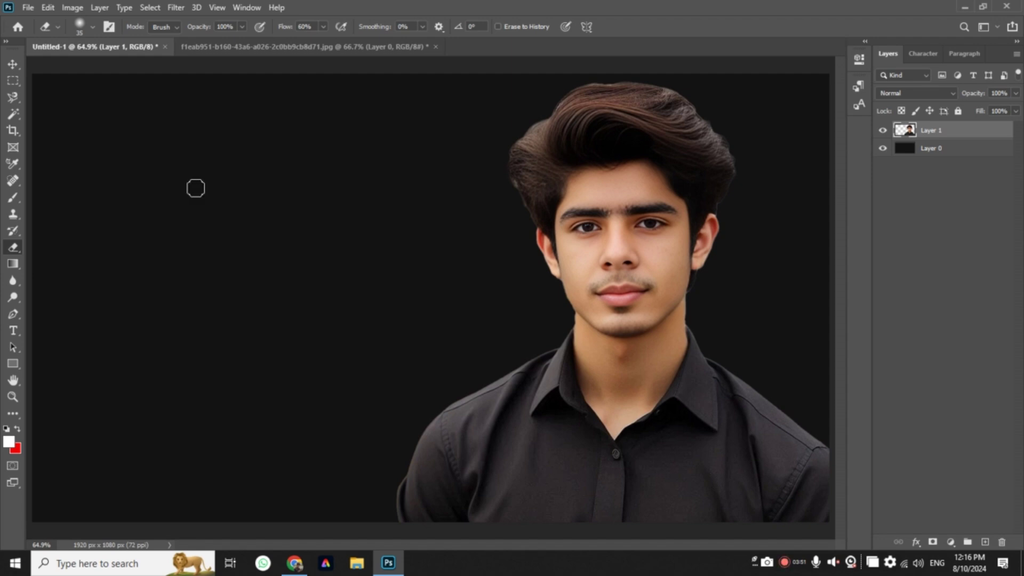
key(v)
click(932, 342)
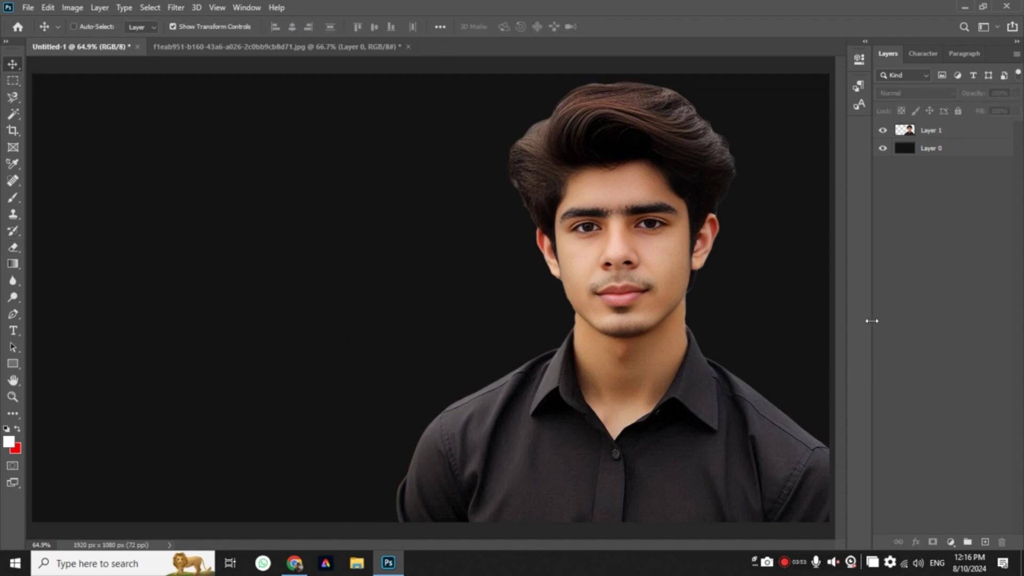
key(ctrl+minus)
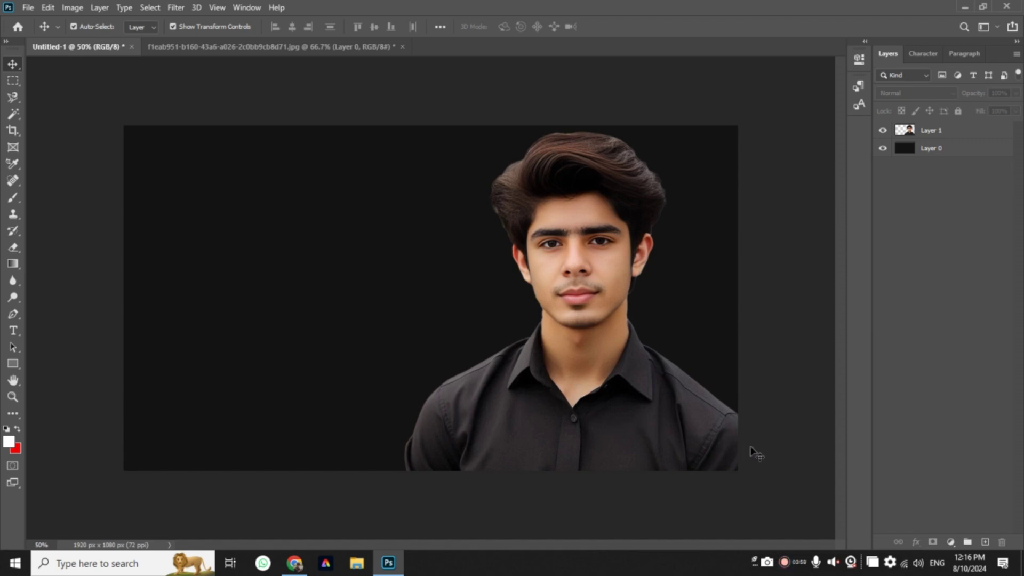
Add a Solid Color fill layer in bright orange ffaa00 (hue 40)
click(950, 542)
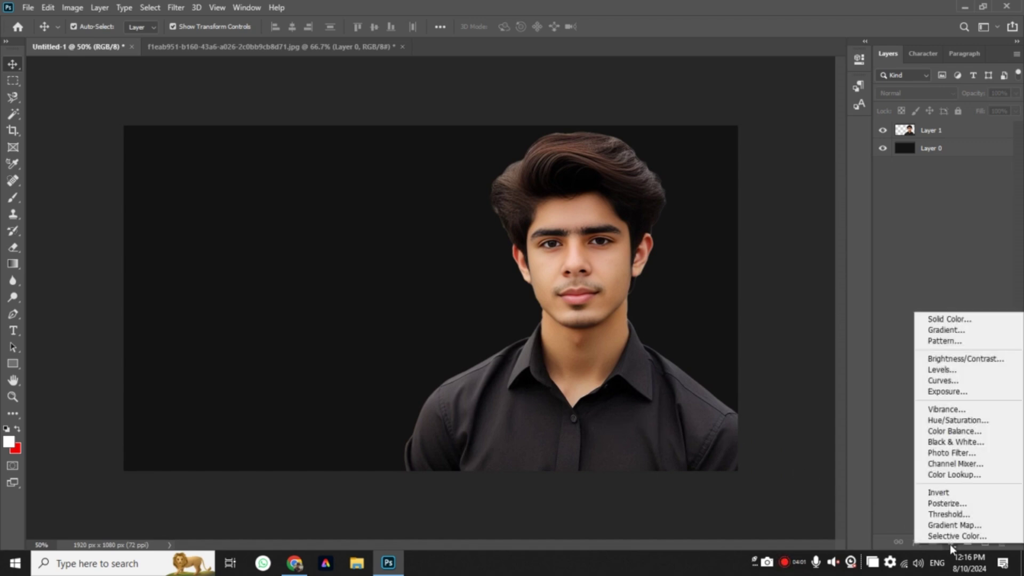
click(949, 320)
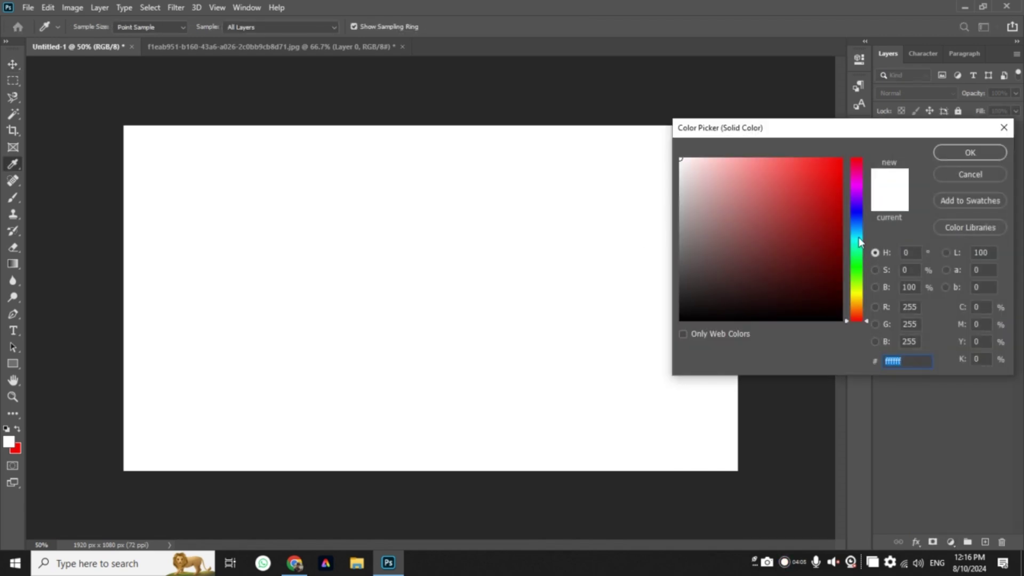
drag(859, 242, 859, 302)
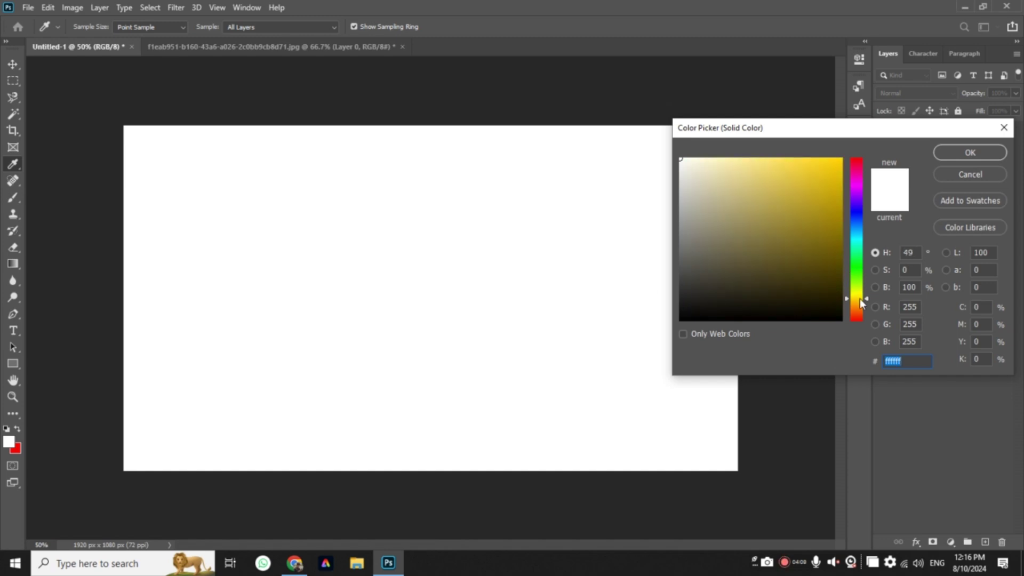
click(917, 252)
click(913, 252)
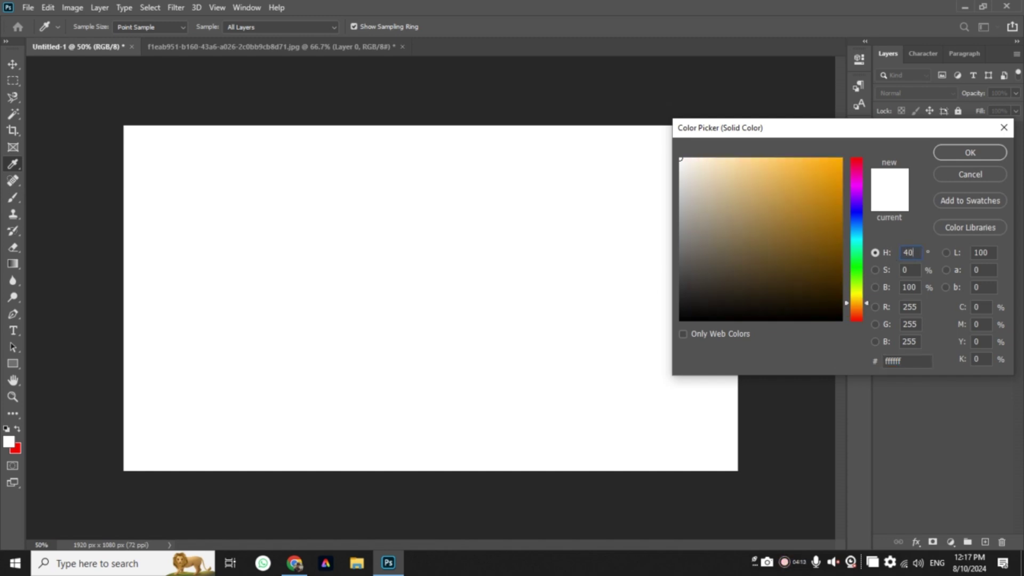
drag(843, 179, 889, 140)
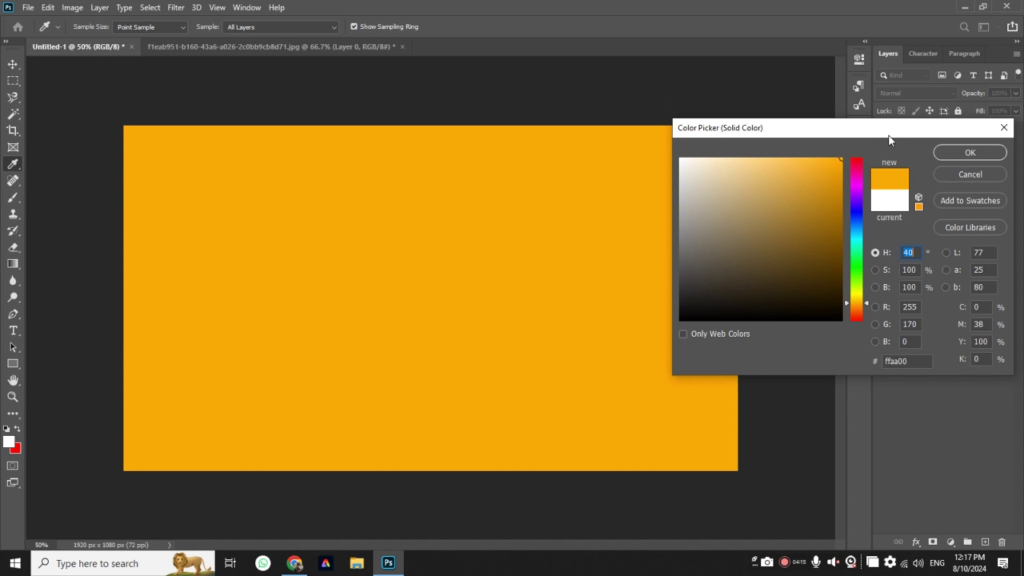
click(958, 152)
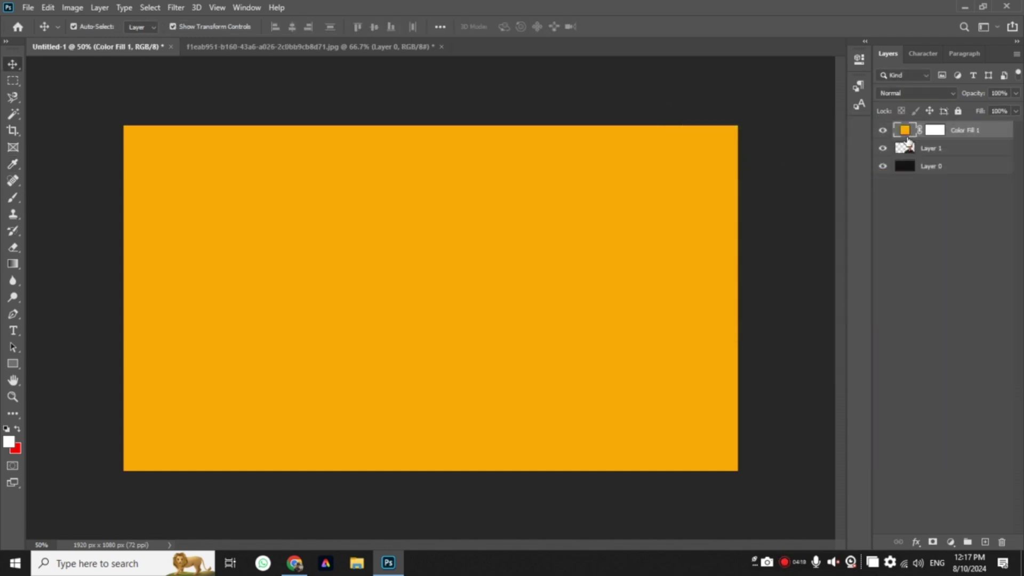
Invert the Color Fill 1 mask to black and move the layer below Layer 1
click(934, 133)
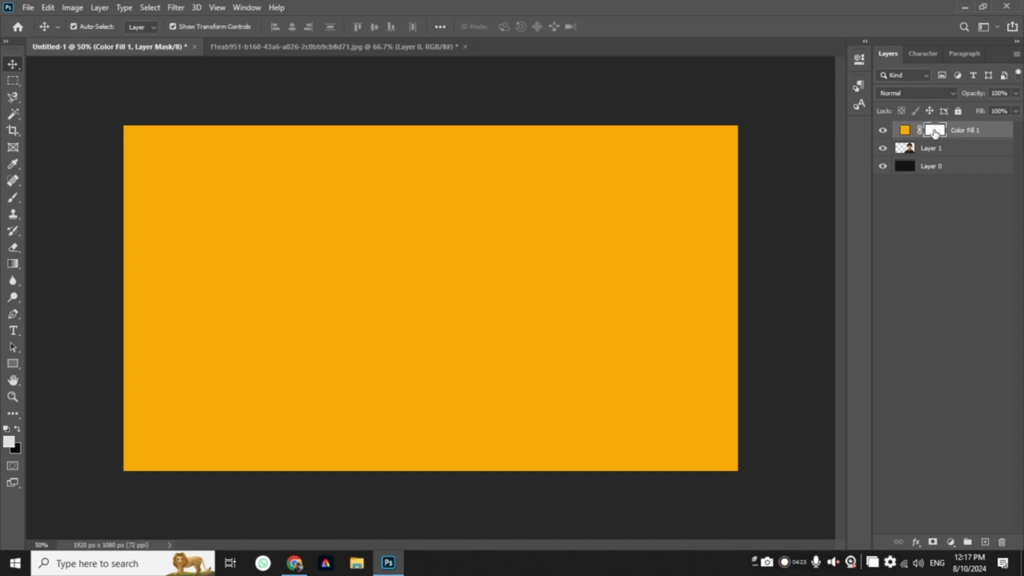
key(ctrl+i)
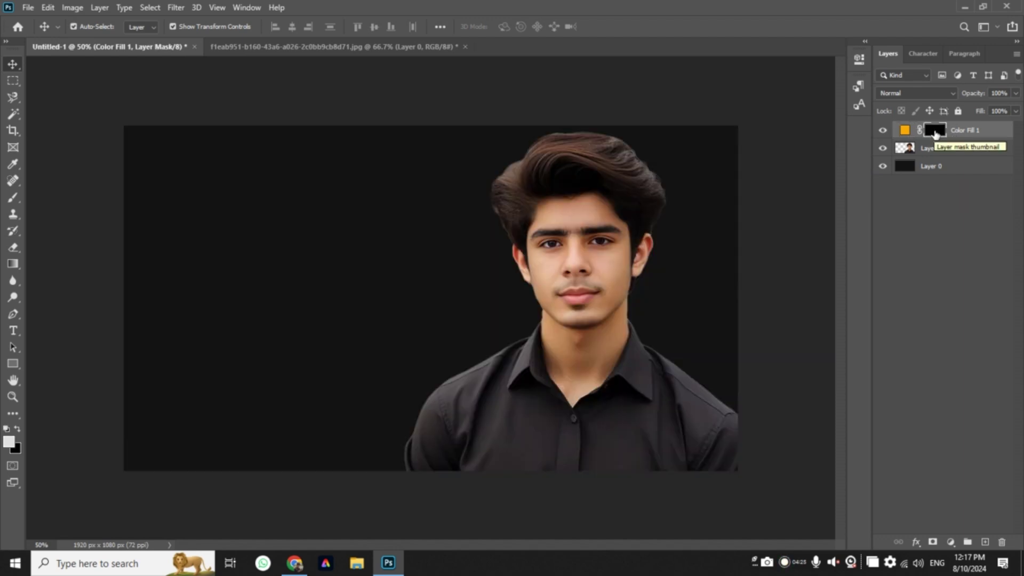
drag(964, 133, 967, 156)
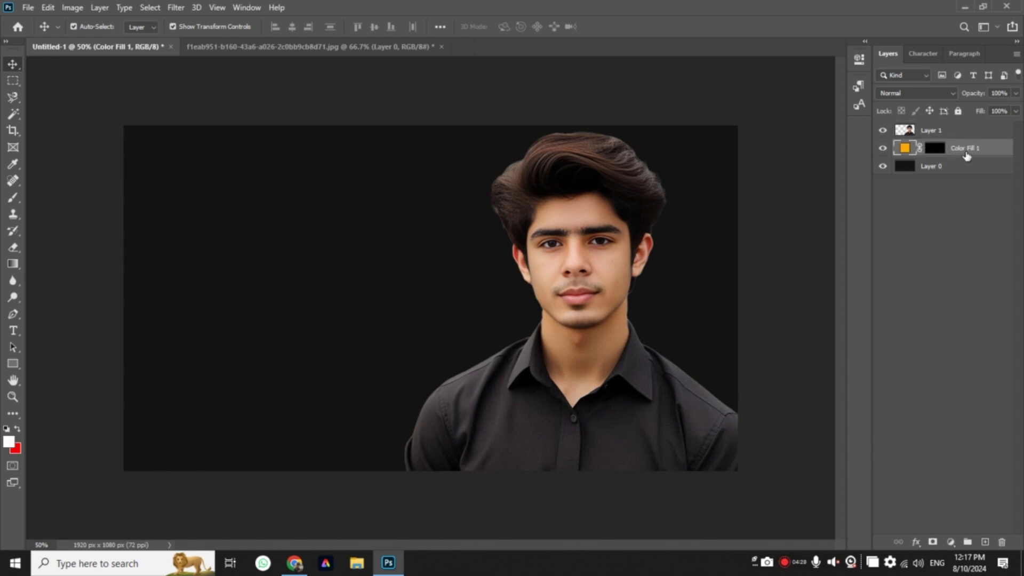
click(936, 238)
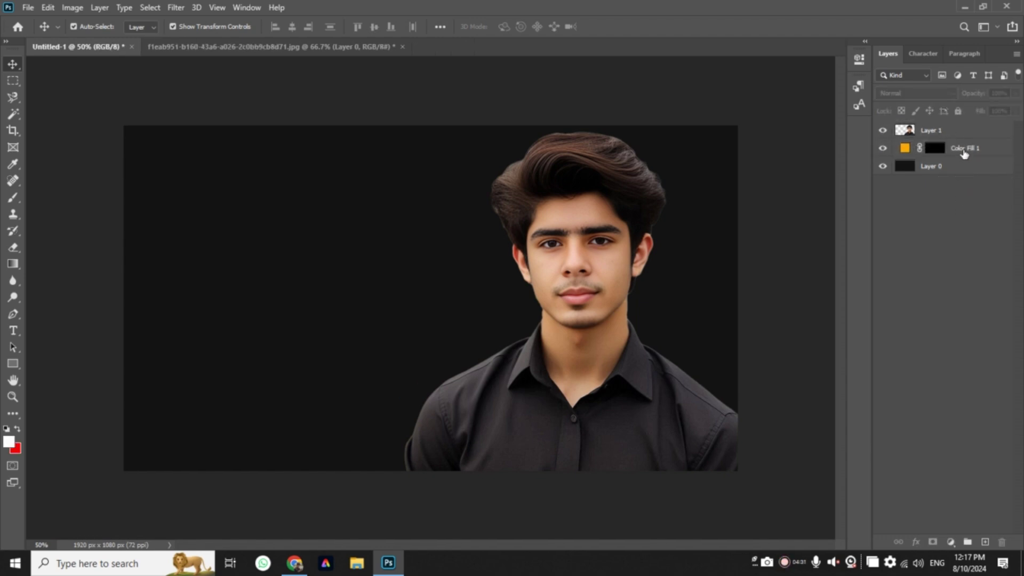
click(964, 153)
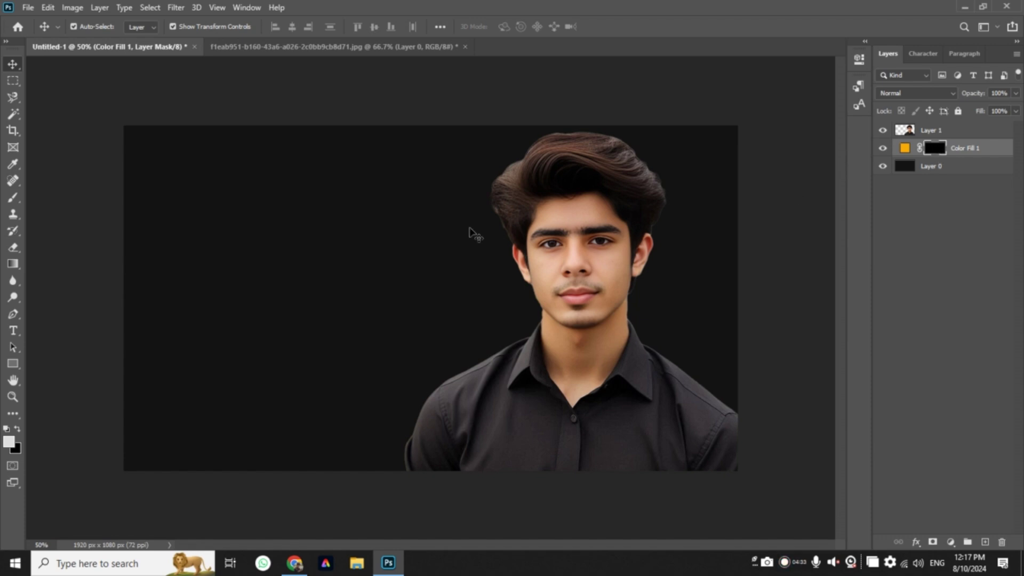
Paint white at 72% opacity on the Color Fill 1 mask around the head and right shoulder
click(16, 202)
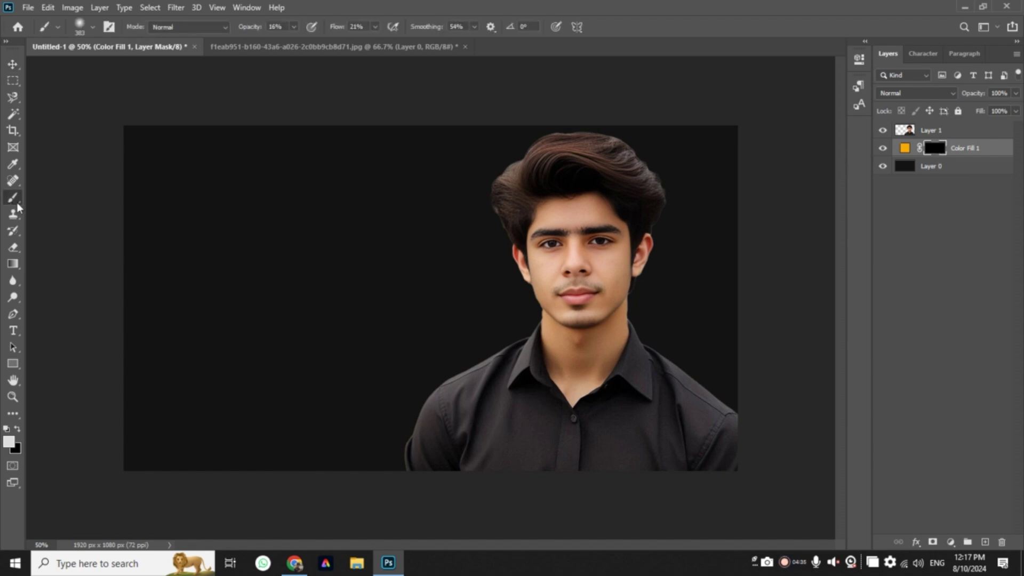
click(293, 26)
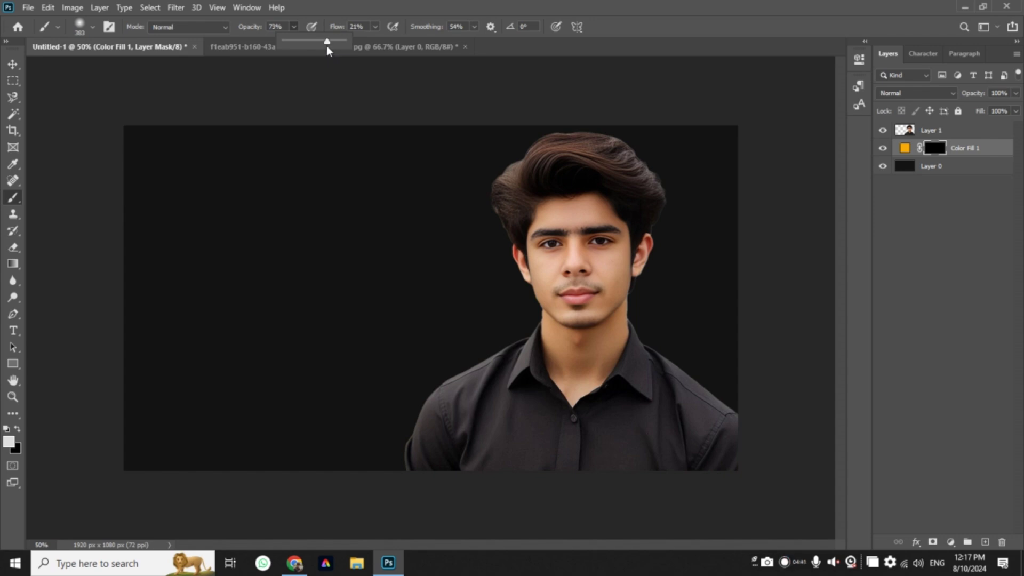
click(375, 27)
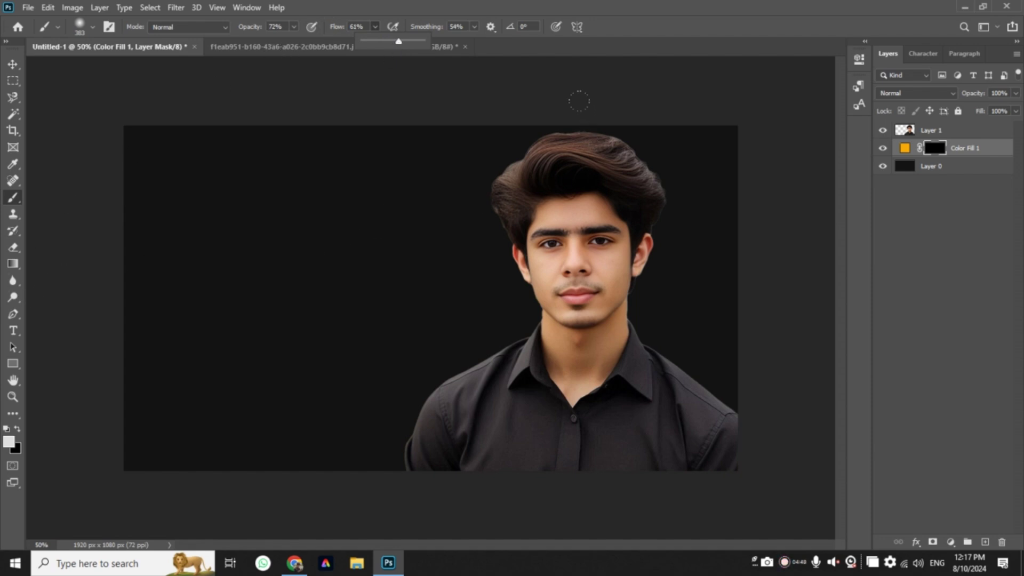
mouse_move(578, 101)
mouse_down()
mouse_move(673, 354)
mouse_move(728, 426)
mouse_up()
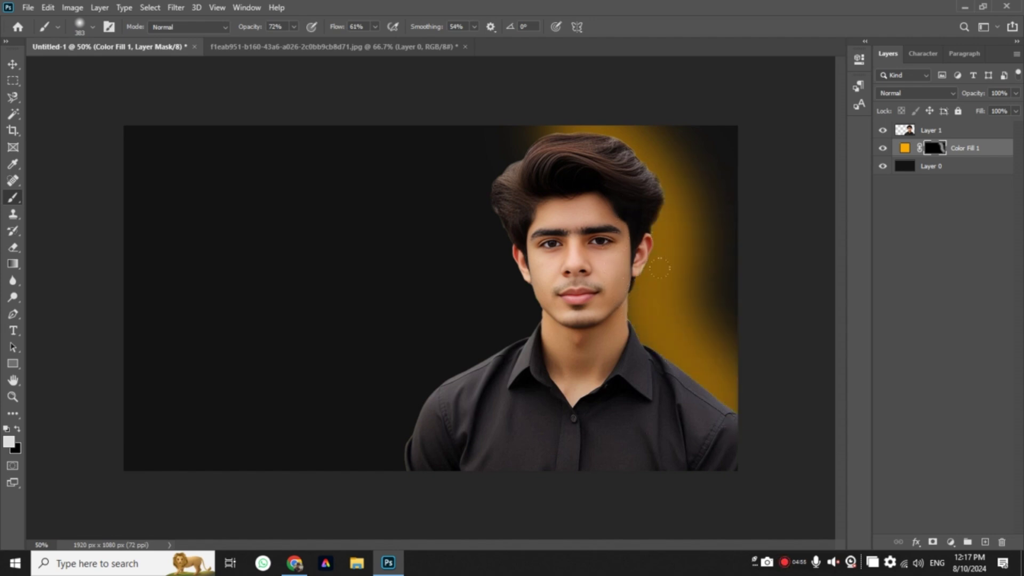
mouse_move(651, 277)
mouse_down()
mouse_move(653, 349)
mouse_move(667, 351)
mouse_up()
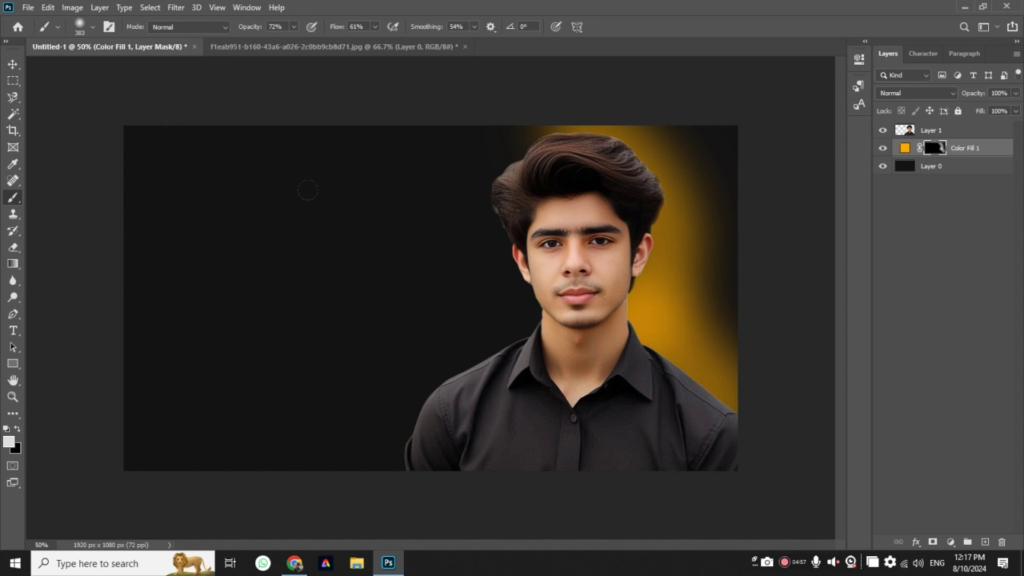
Duplicate the orange glow layer and set the copy's blend mode to Screen
key(v)
click(943, 271)
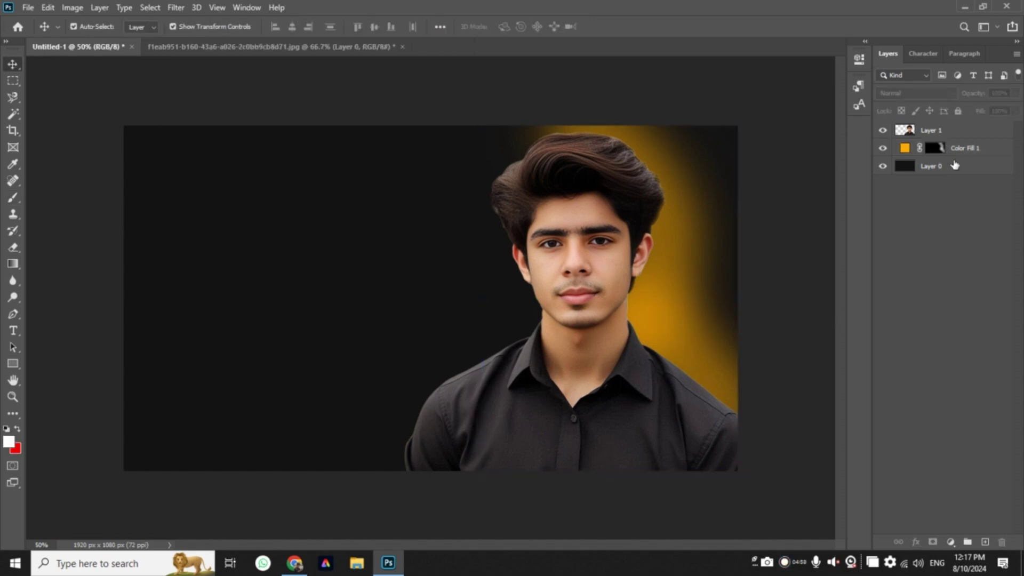
click(954, 152)
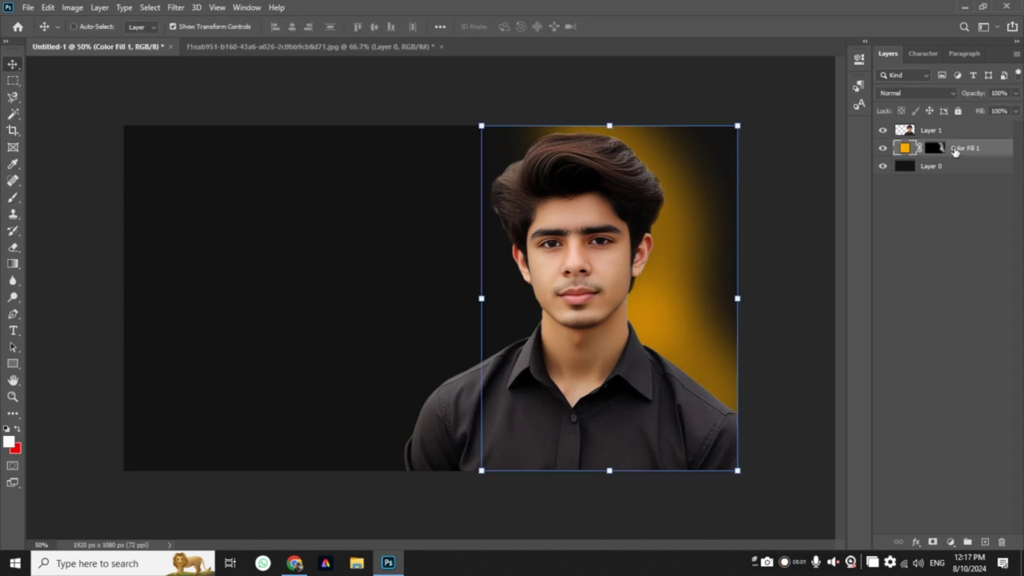
key(ctrl+j)
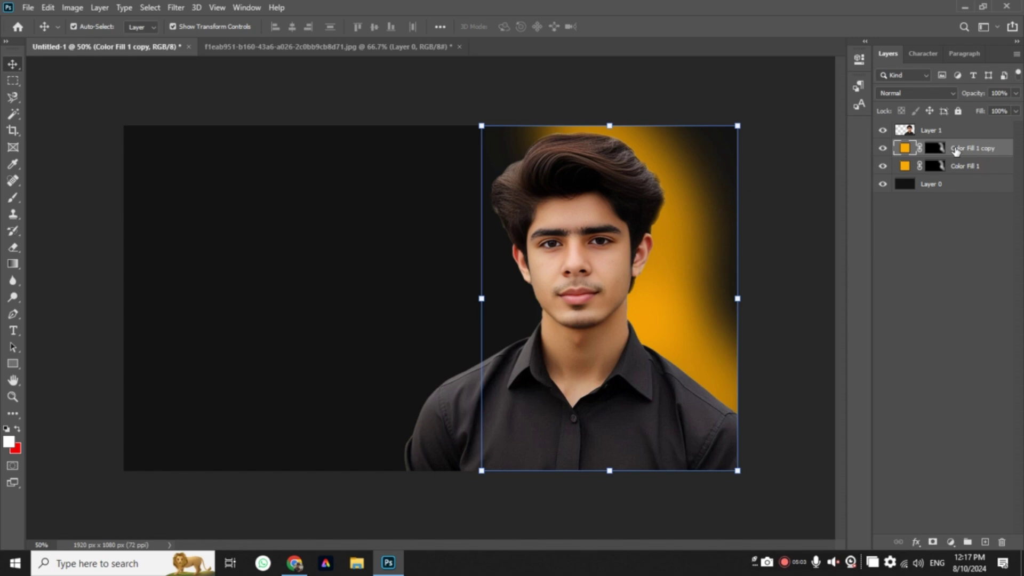
click(912, 93)
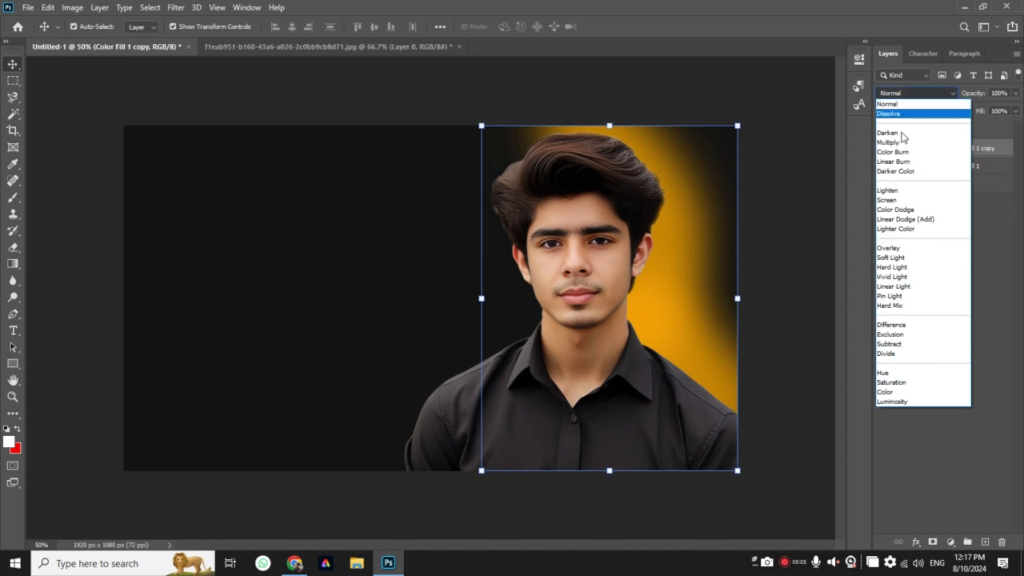
click(896, 201)
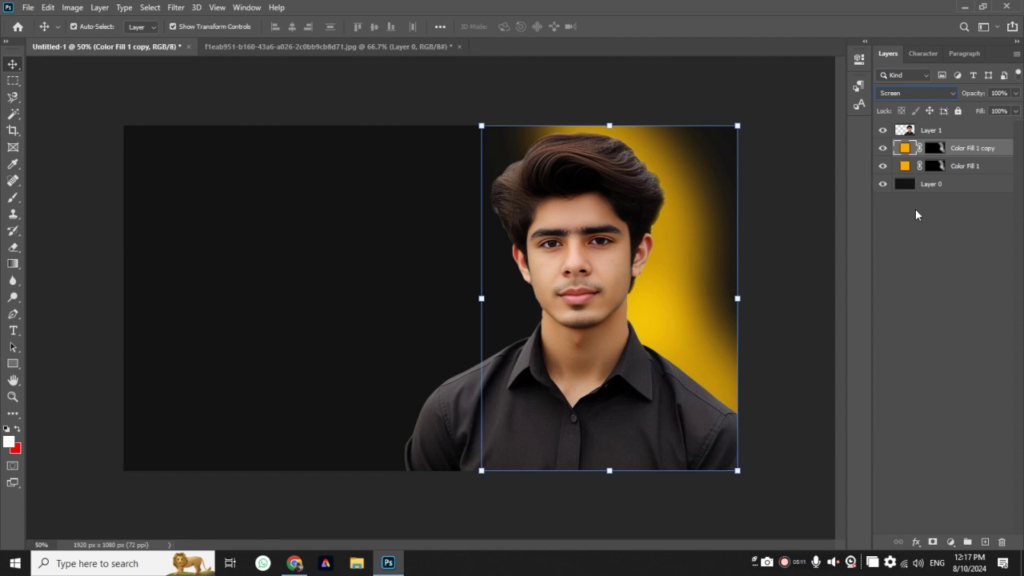
Paint black on the copy's mask along the top and right edges to soften the glow
click(934, 148)
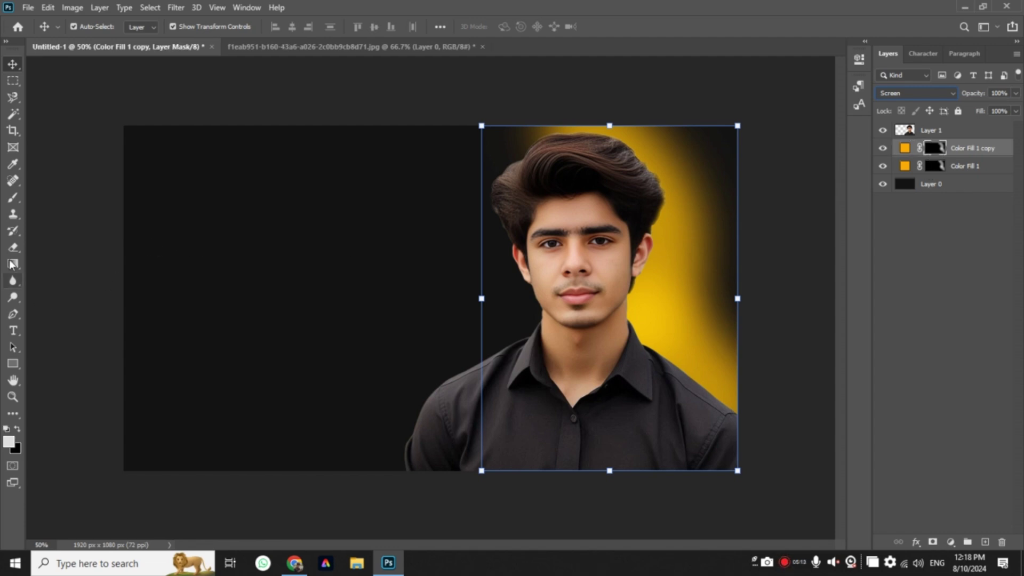
click(13, 198)
key(x)
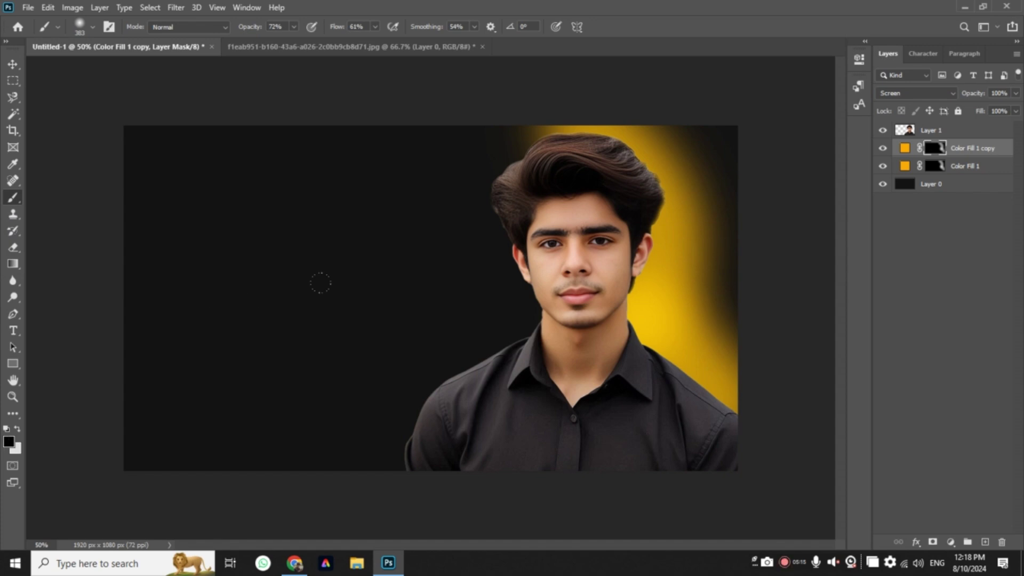
mouse_move(516, 92)
mouse_down()
mouse_move(555, 85)
mouse_move(522, 82)
mouse_up()
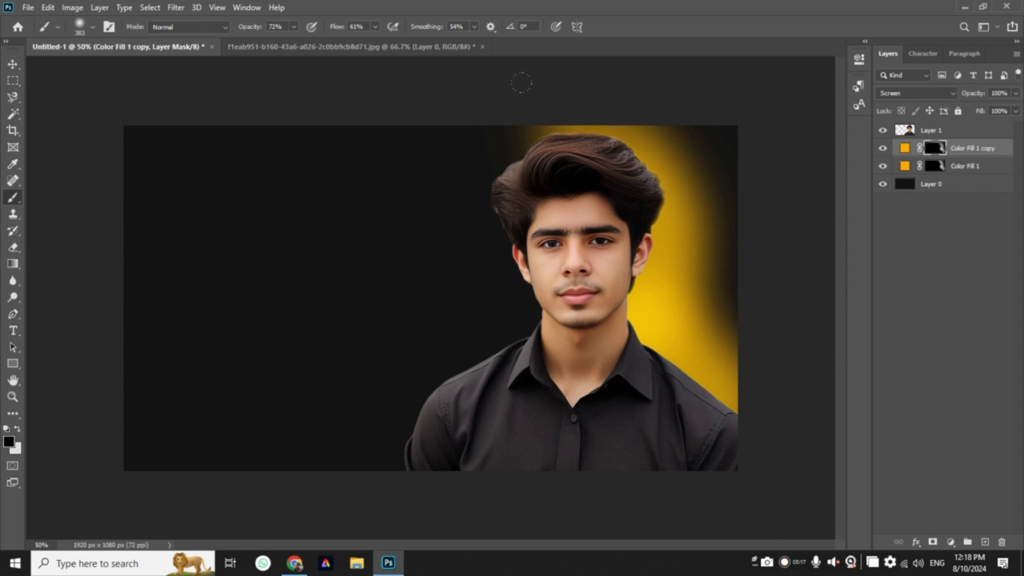
drag(629, 111, 613, 138)
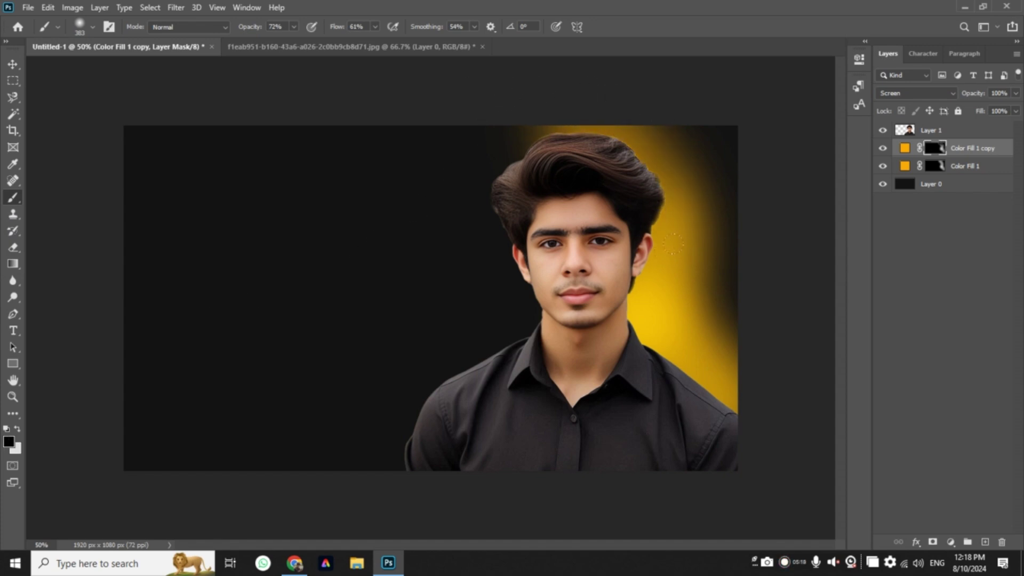
mouse_move(673, 244)
mouse_down()
mouse_move(717, 346)
mouse_move(723, 410)
mouse_up()
drag(703, 267, 677, 229)
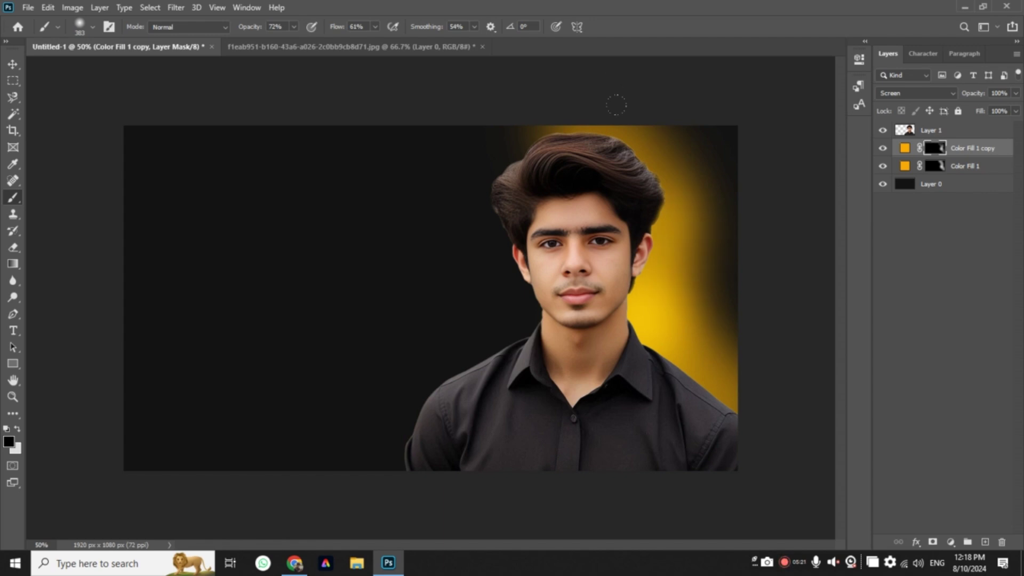
Select Layer 0 and add a new Solid Color fill layer above it
key(v)
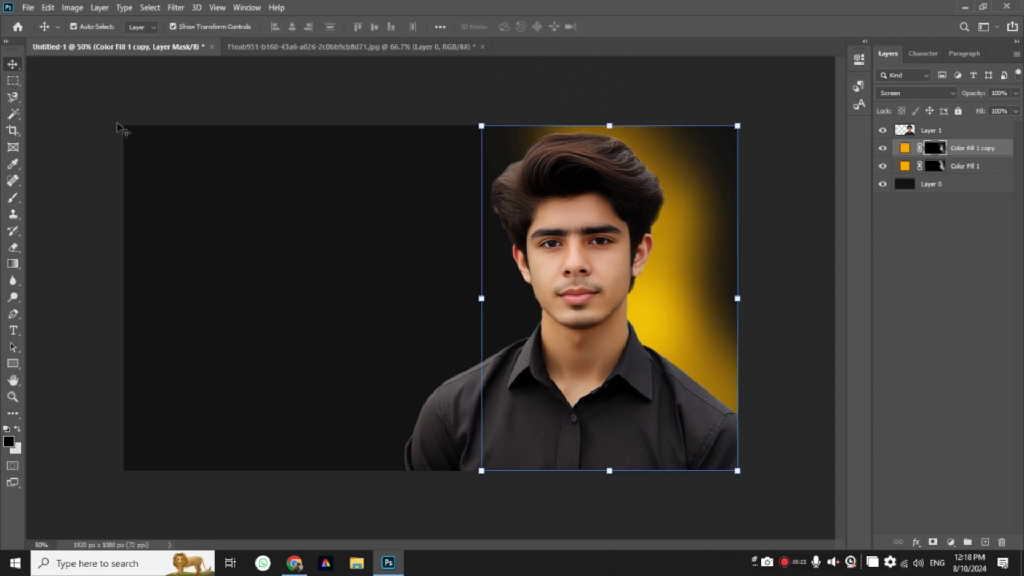
click(910, 300)
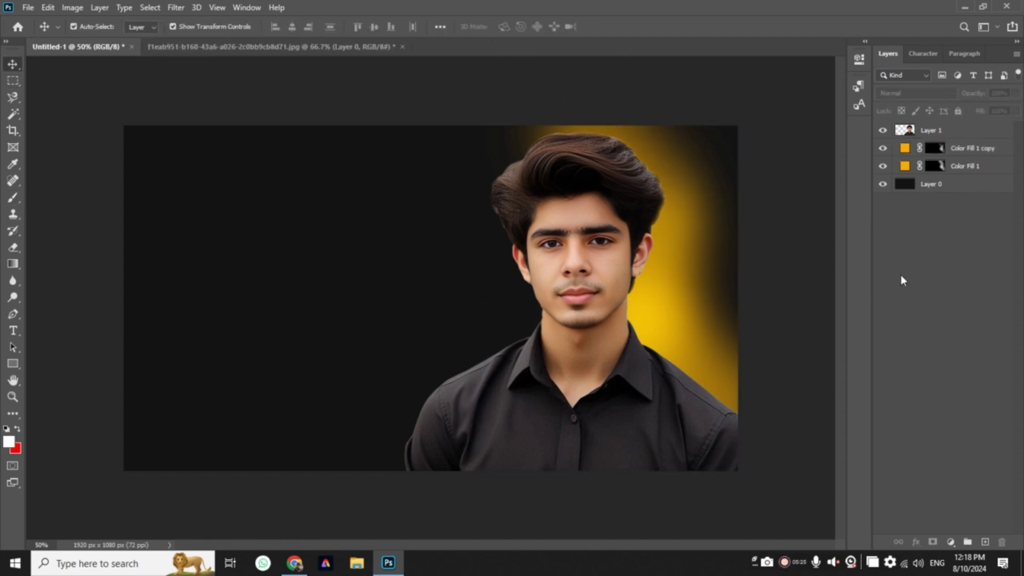
click(934, 184)
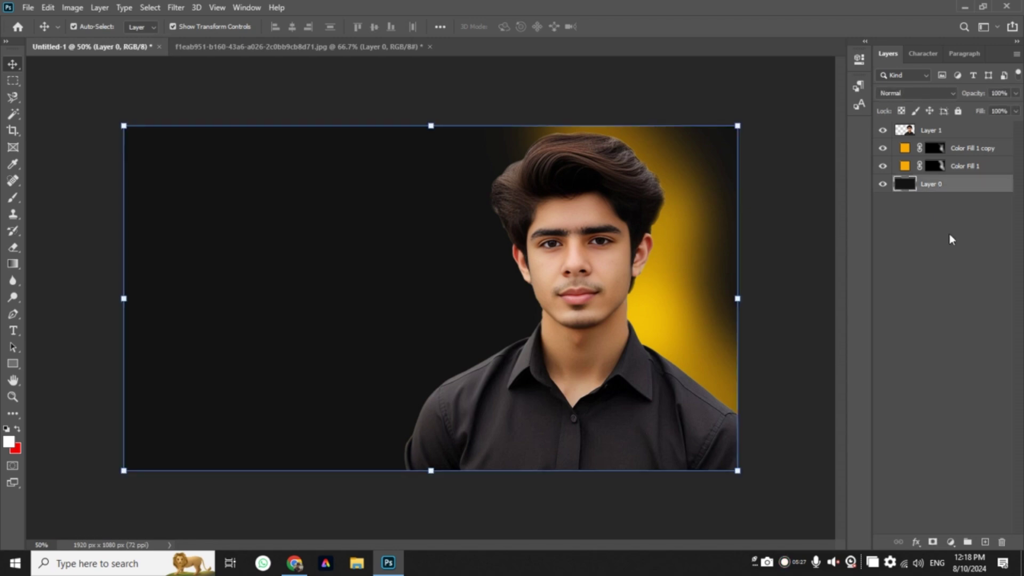
click(950, 542)
click(941, 318)
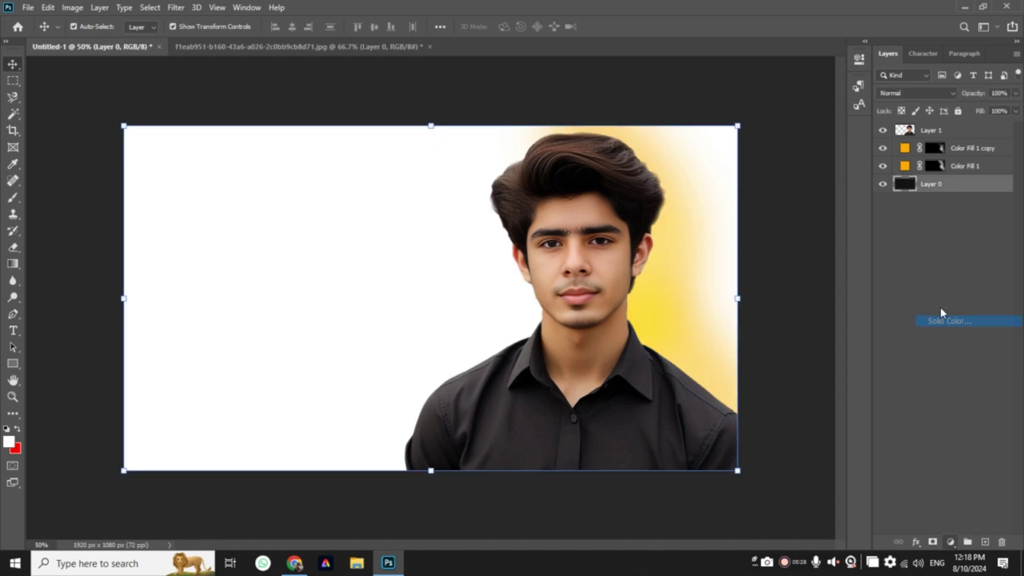
Set the fill to green 029c02 (hue 120) and invert its mask to black
click(855, 271)
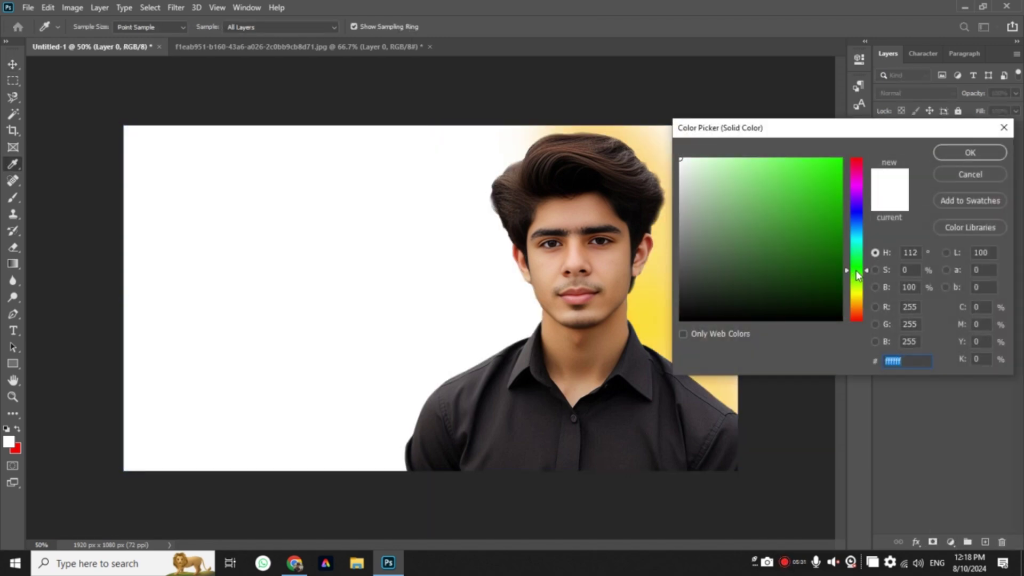
drag(839, 219, 841, 221)
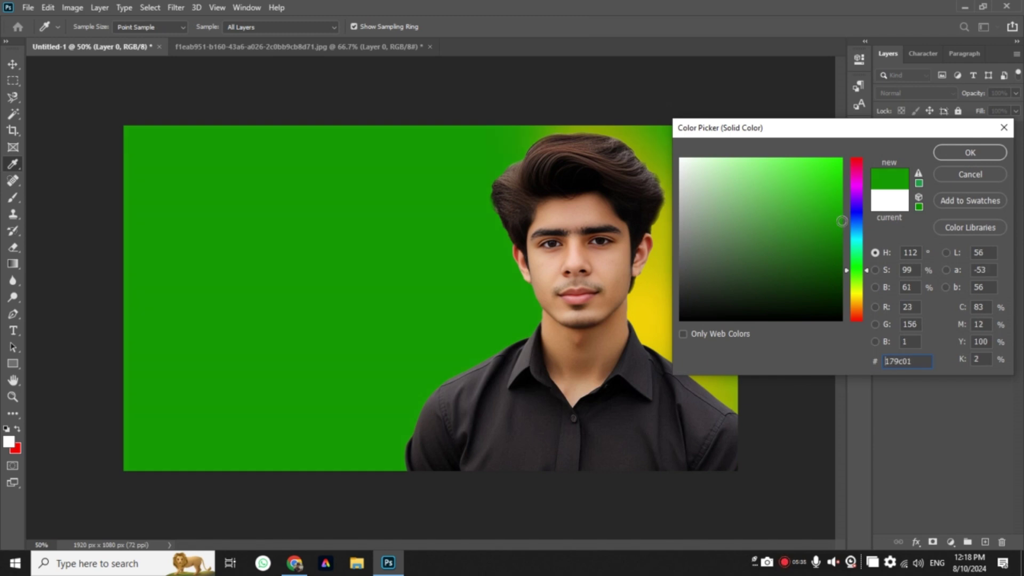
click(910, 252)
text(120)
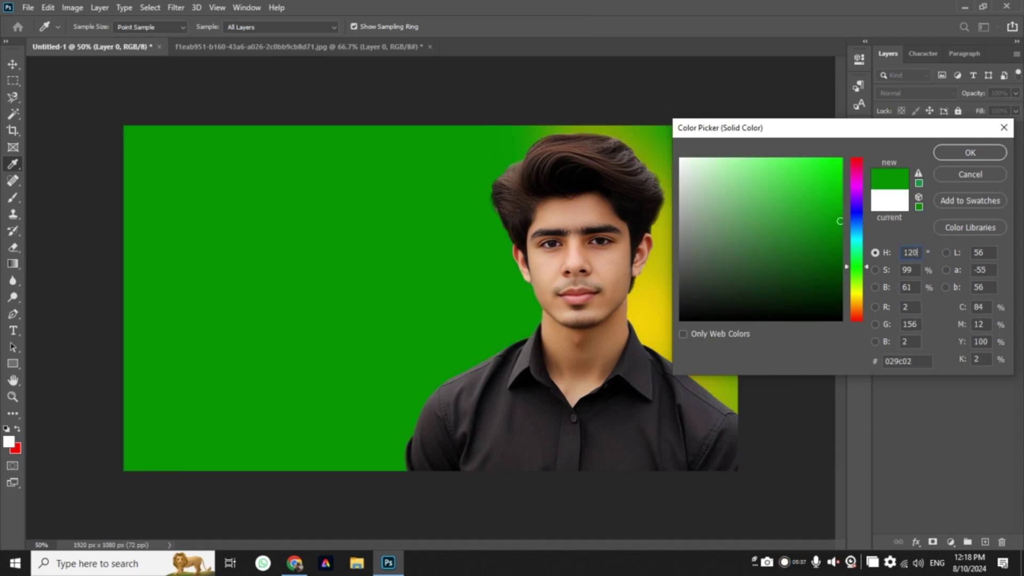
click(971, 152)
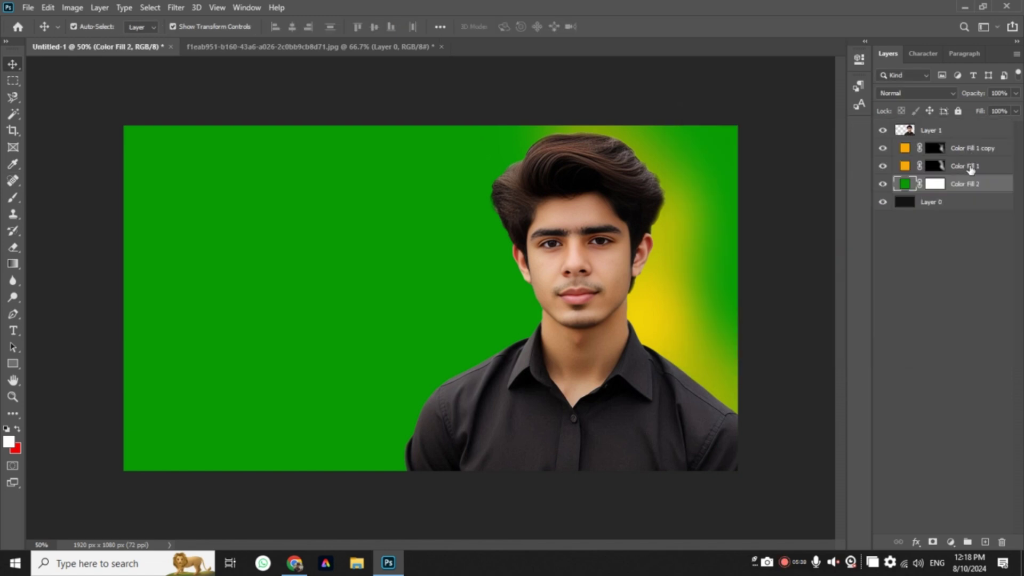
click(939, 186)
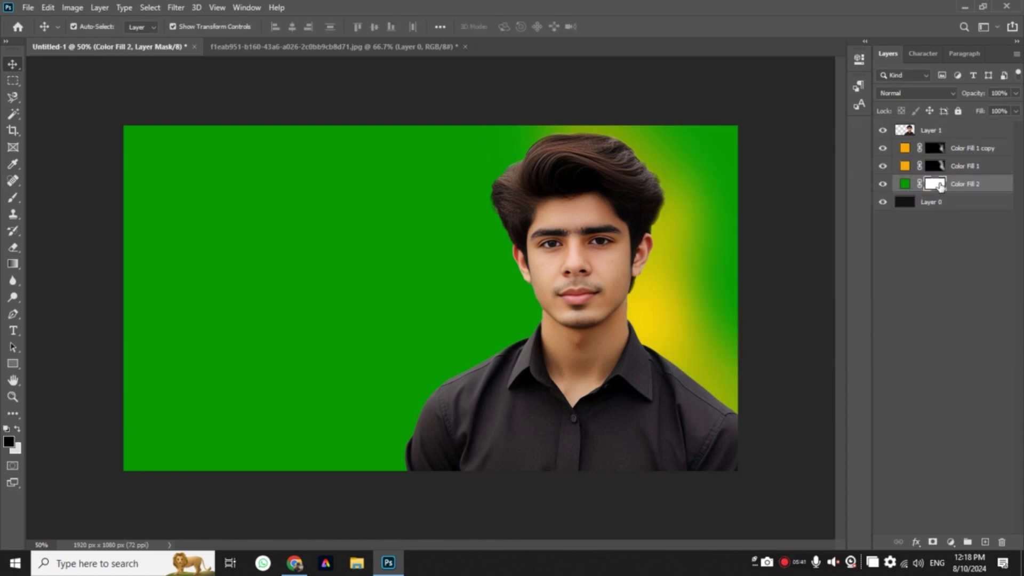
key(ctrl+i)
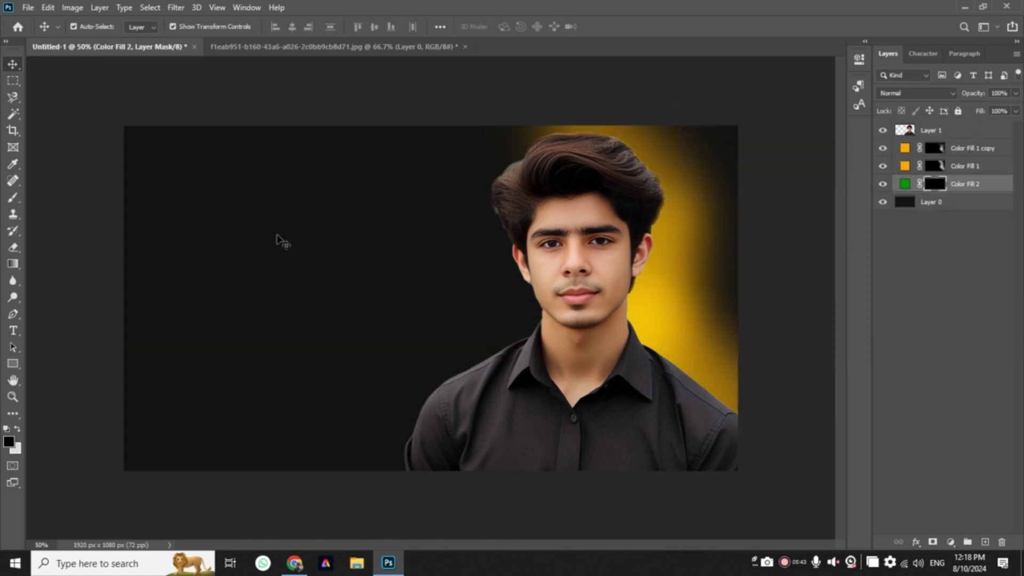
Brush white on the Color Fill 2 mask to reveal green glow left of the head, top to bottom
key(x)
key(x)
click(9, 199)
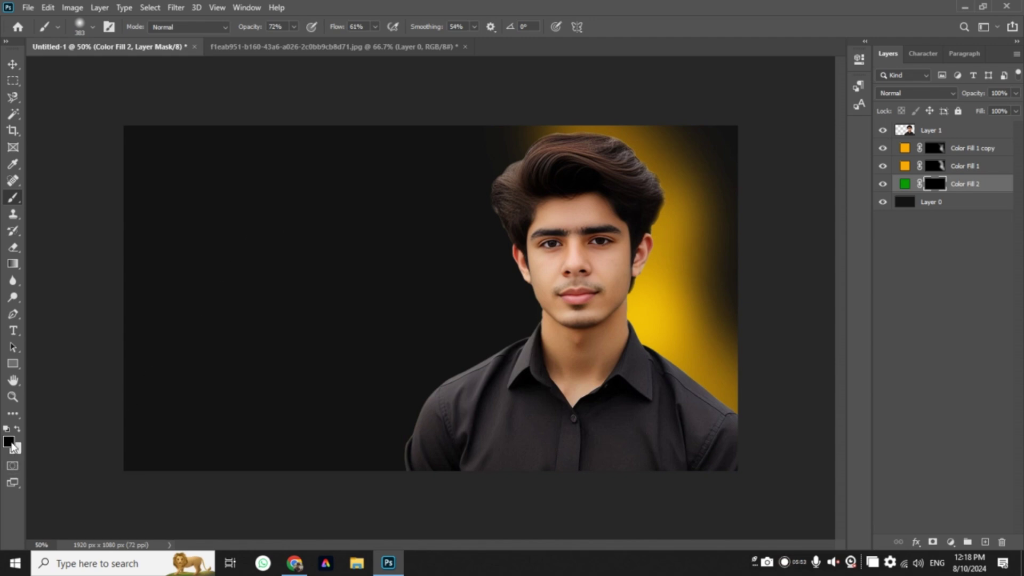
key(x)
drag(499, 98, 490, 102)
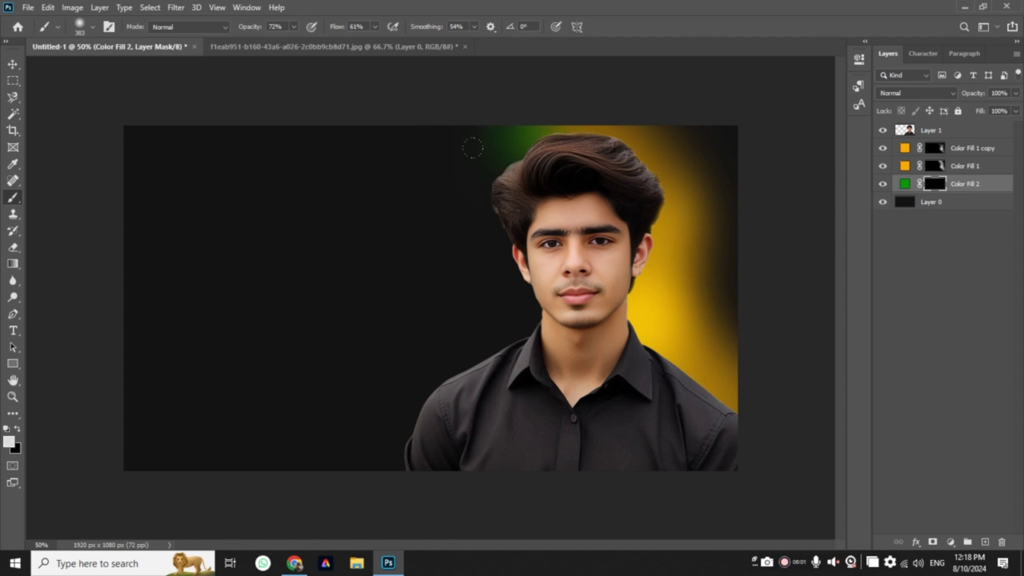
mouse_move(472, 147)
mouse_down()
mouse_move(457, 195)
mouse_move(471, 313)
mouse_move(376, 458)
mouse_up()
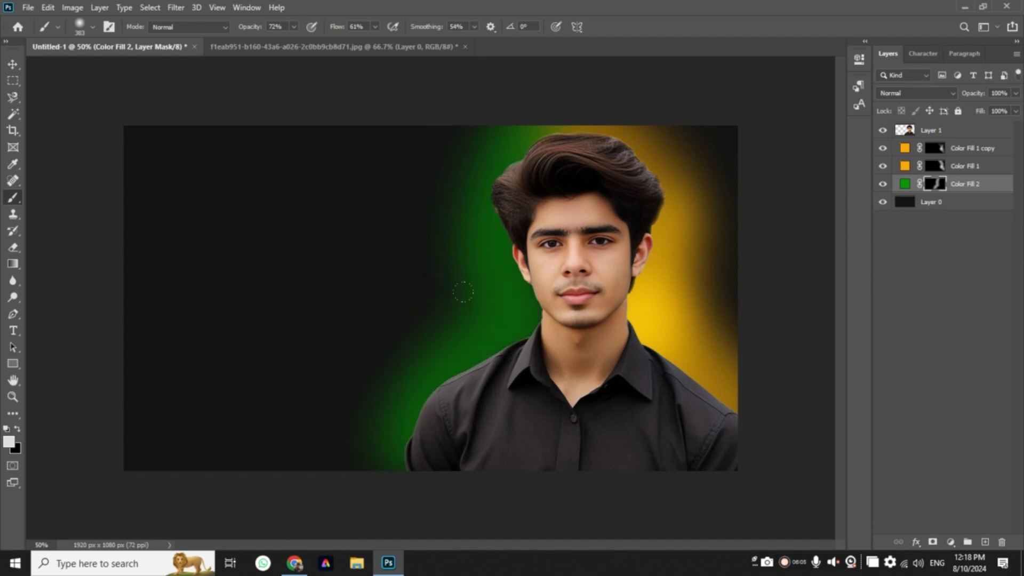
drag(389, 395, 369, 454)
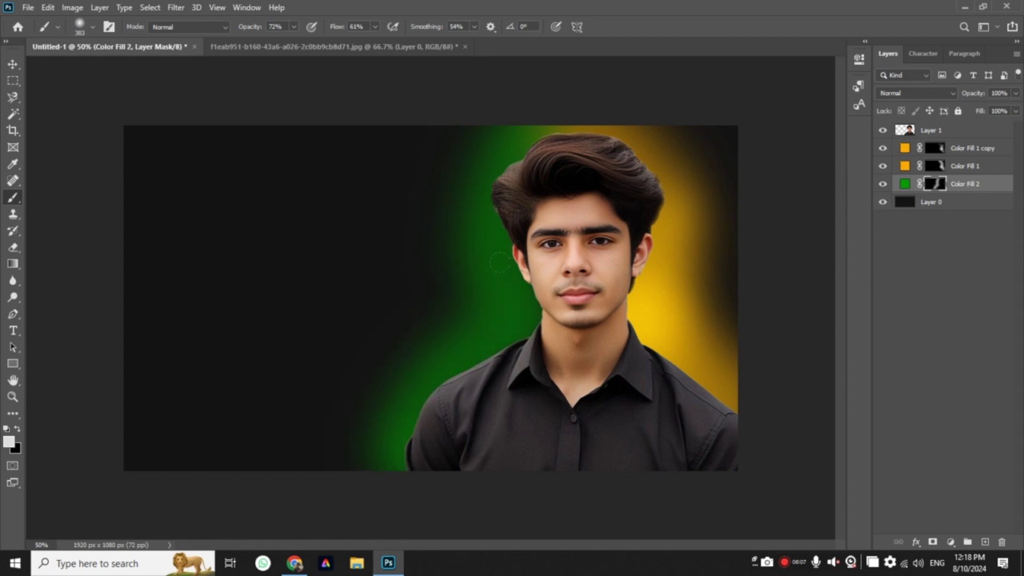
drag(500, 262, 497, 273)
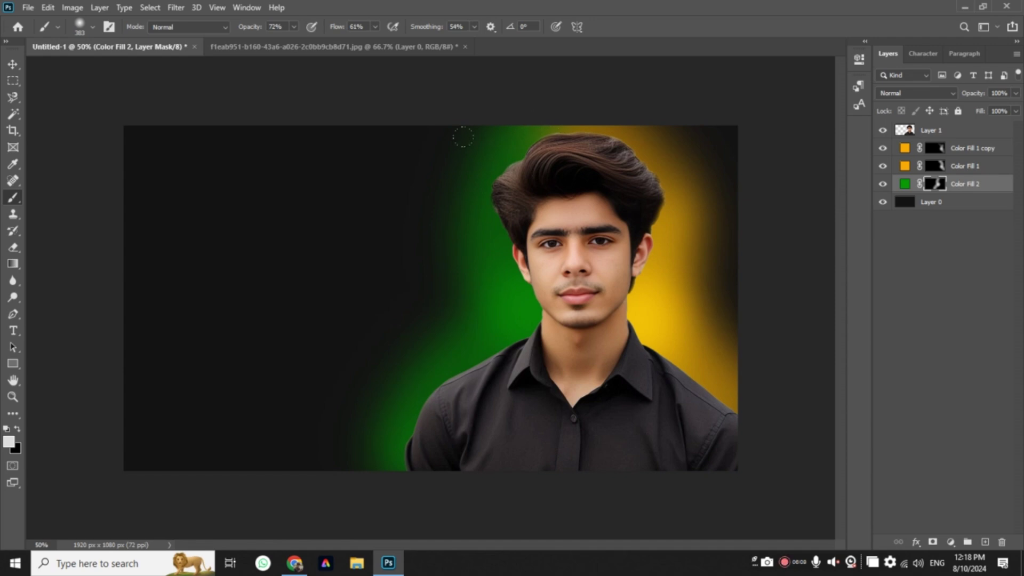
click(13, 64)
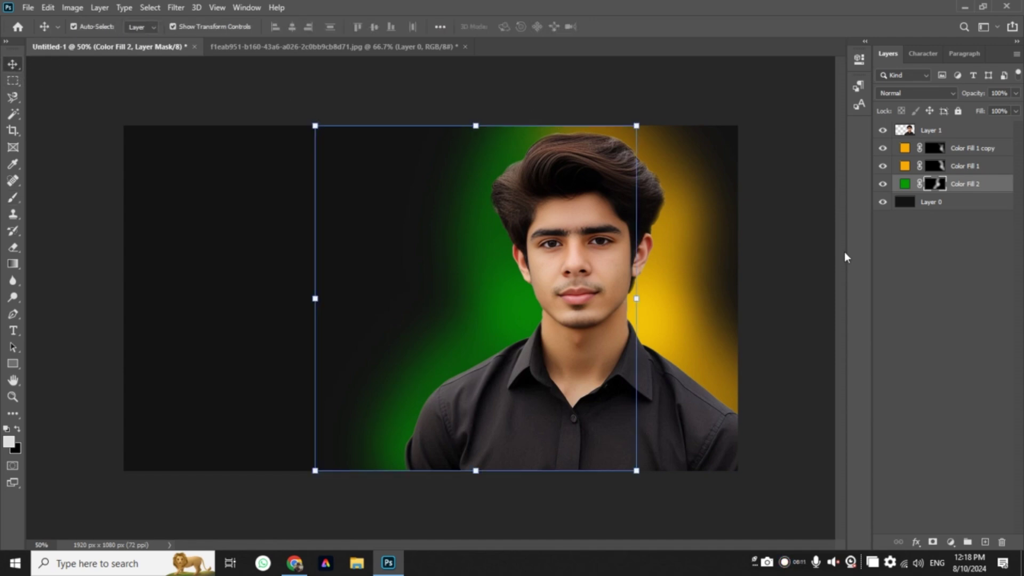
Duplicate Color Fill 2 and set the copy's blend mode to Screen
click(948, 252)
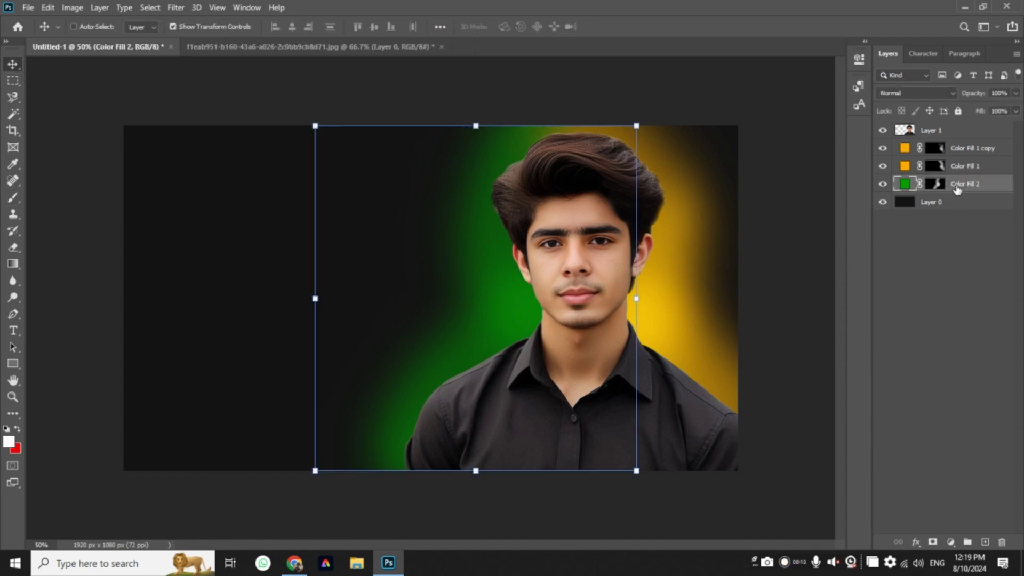
key(ctrl+j)
click(906, 94)
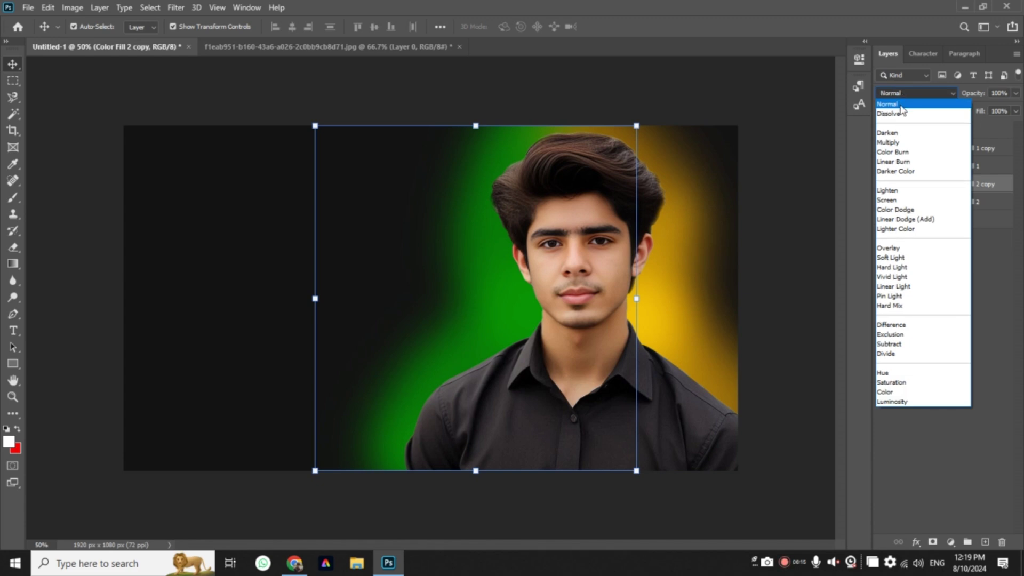
click(896, 208)
click(916, 243)
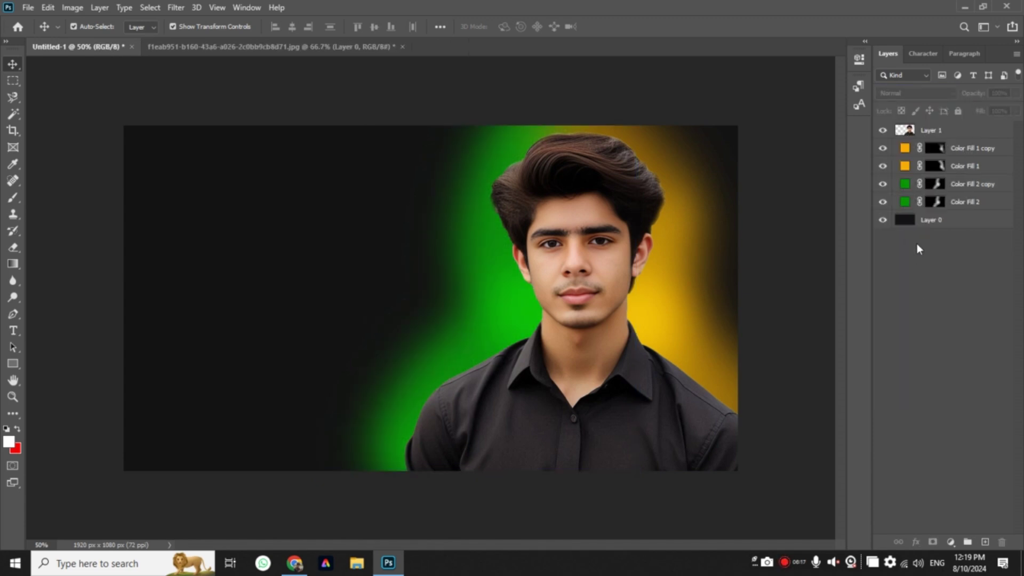
Paint black on the Color Fill 2 copy mask to tone down its left edge
click(933, 186)
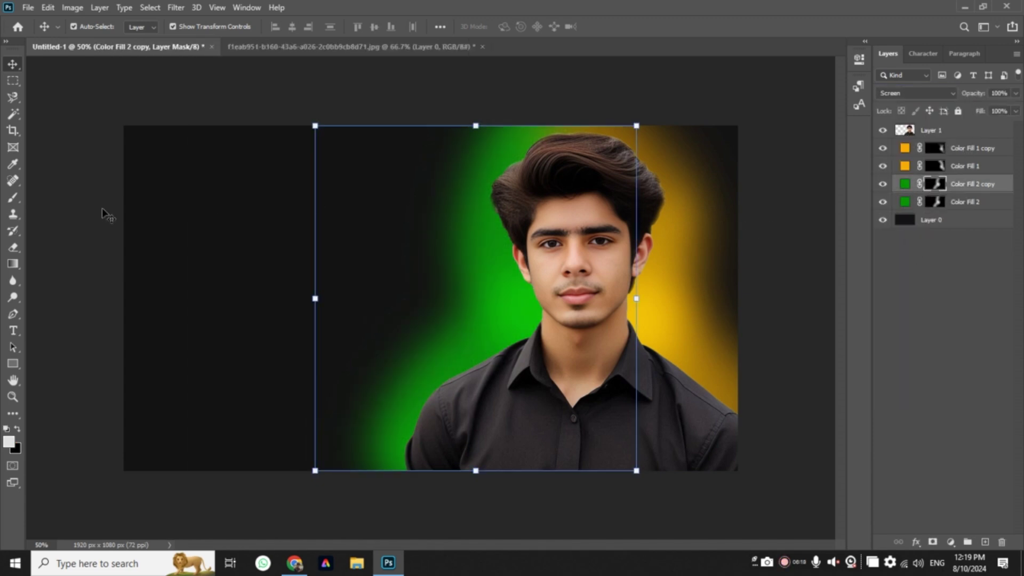
click(13, 197)
key(x)
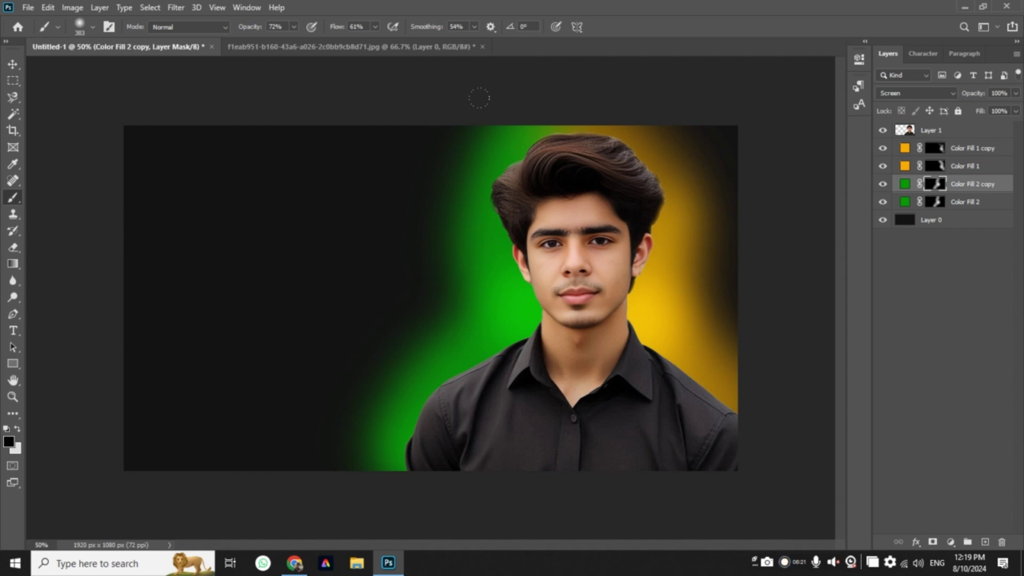
drag(390, 342, 363, 411)
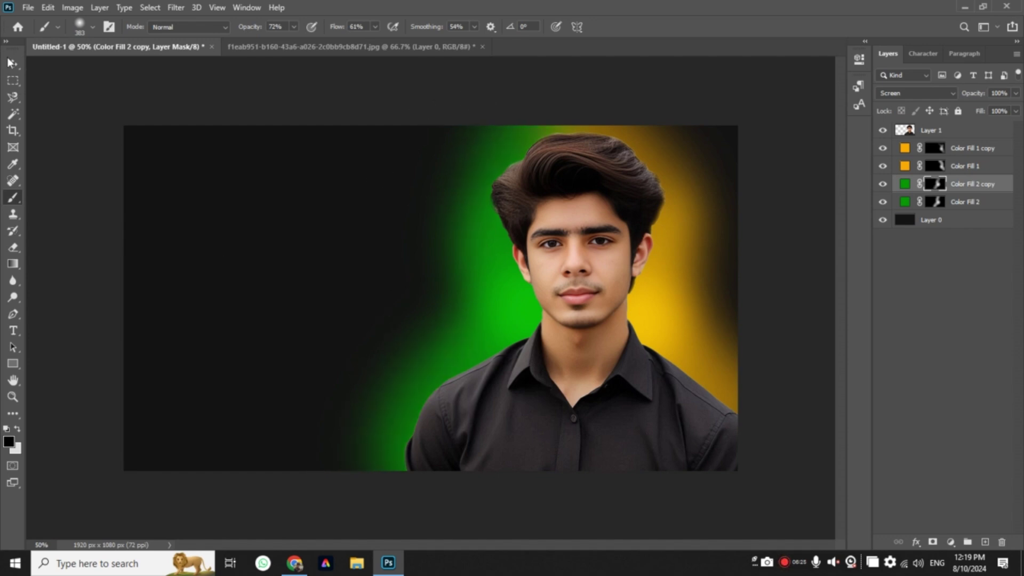
key(v)
click(909, 362)
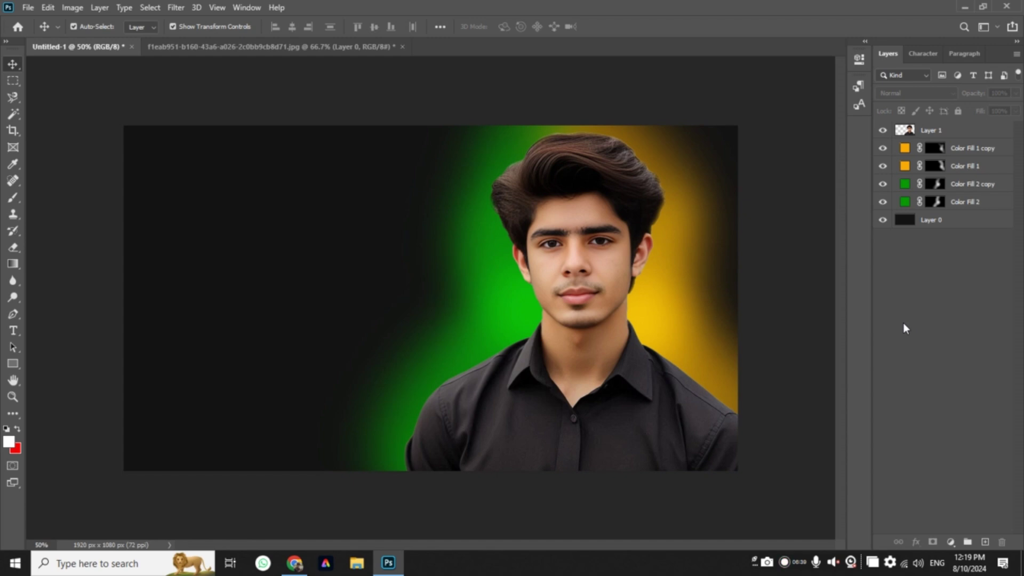
Open grid black.png and drag the grid into the thumbnail document
key(ctrl+o)
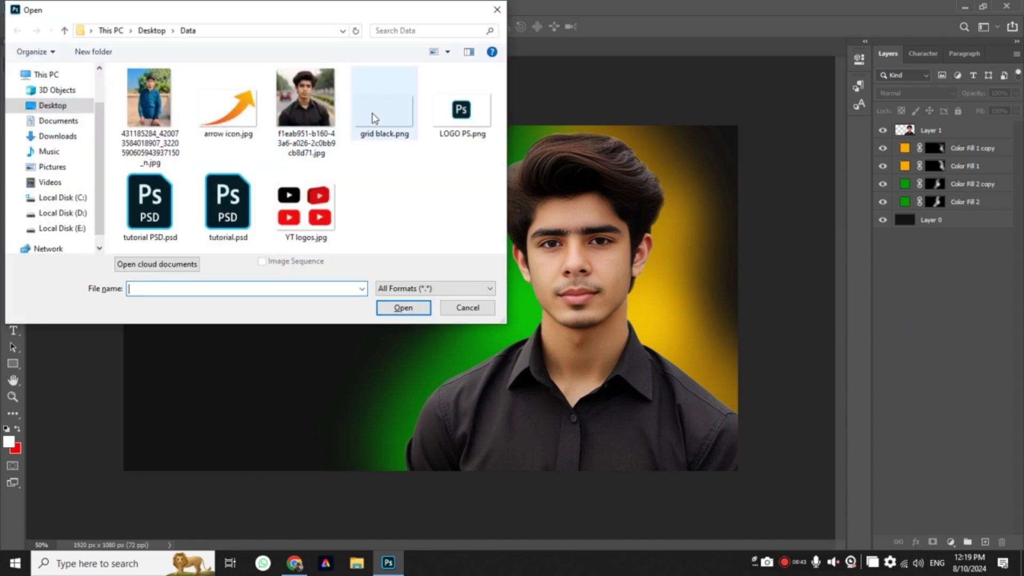
double_click(374, 118)
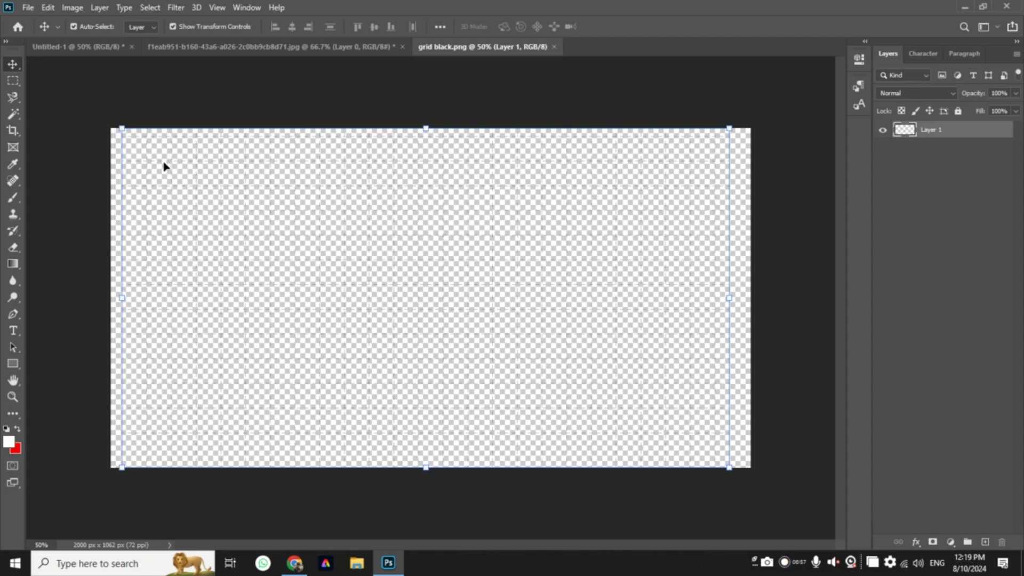
mouse_move(162, 165)
mouse_down()
mouse_move(112, 53)
mouse_move(273, 294)
mouse_up()
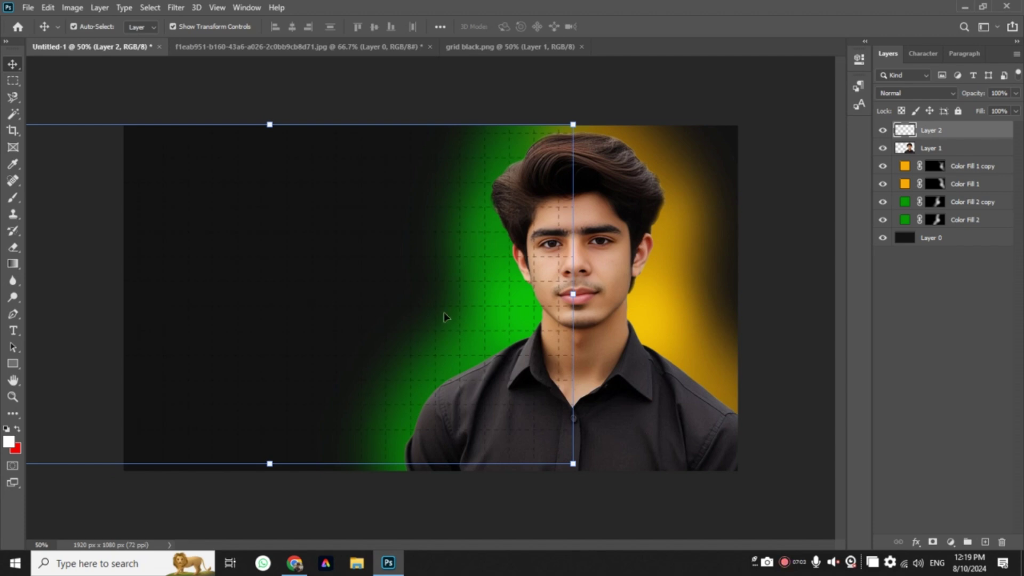
Enlarge and shift the grid right to cover the canvas, then move Layer 2 below the colour fills
drag(572, 295, 609, 295)
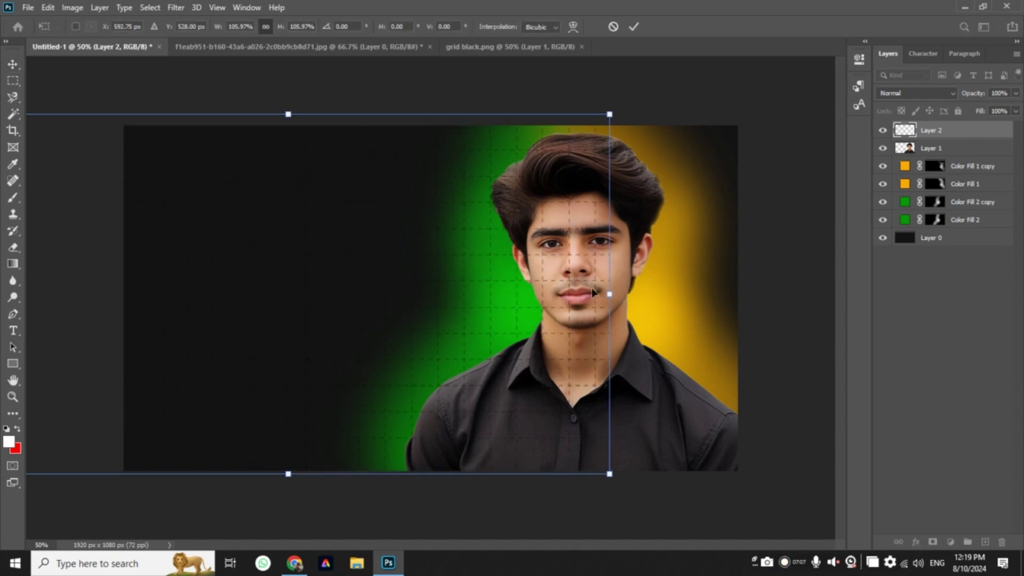
drag(591, 287, 626, 296)
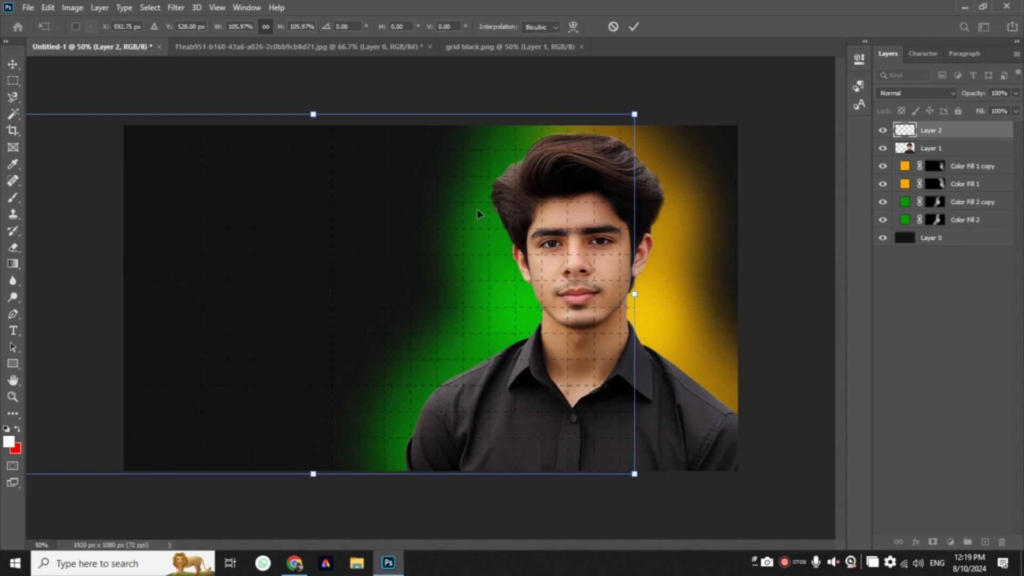
drag(475, 209, 593, 210)
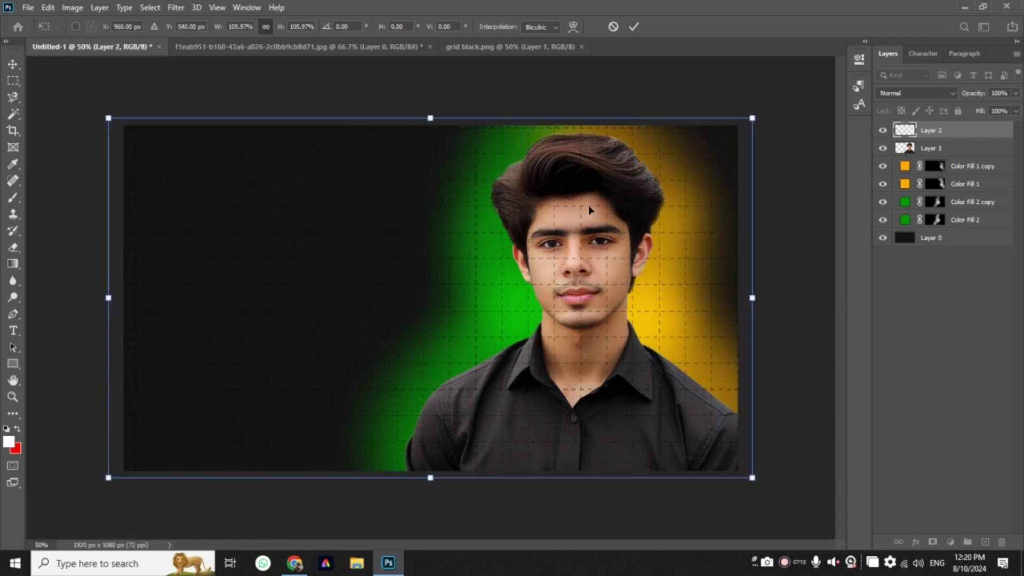
click(633, 26)
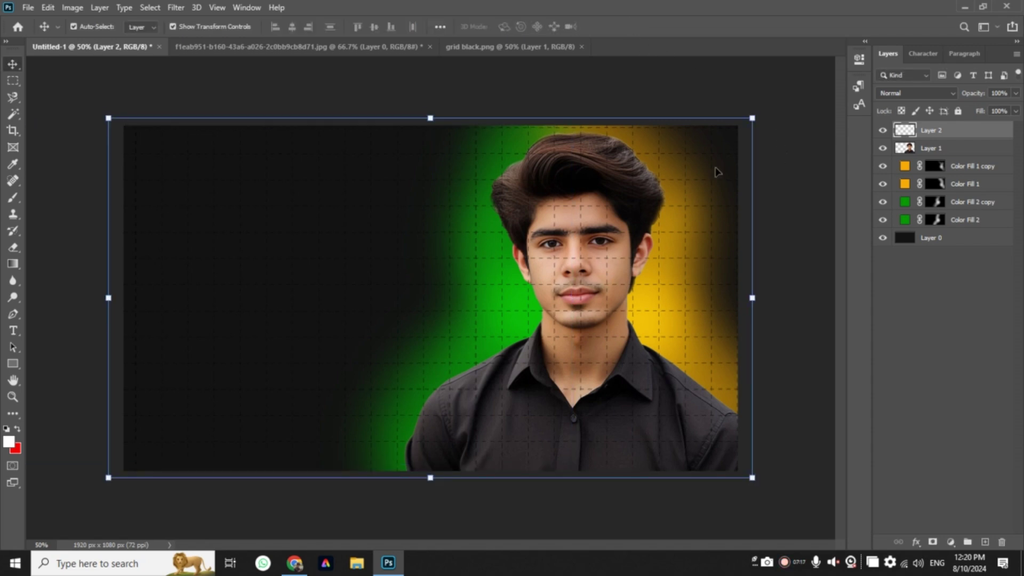
drag(913, 132, 933, 227)
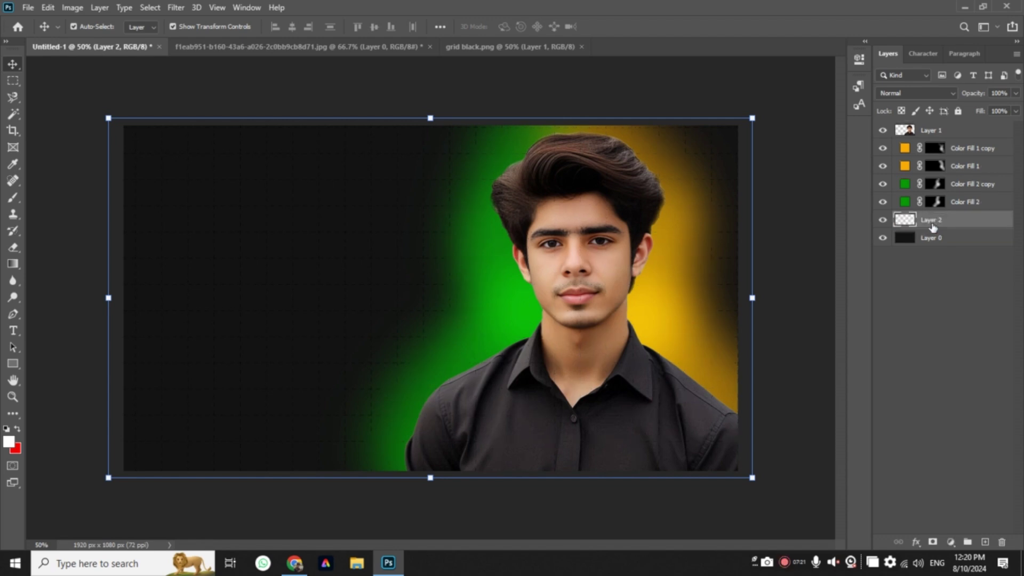
Add a yellow-orange Gradient Overlay to grid Layer 2 through its Blending Options
click(940, 277)
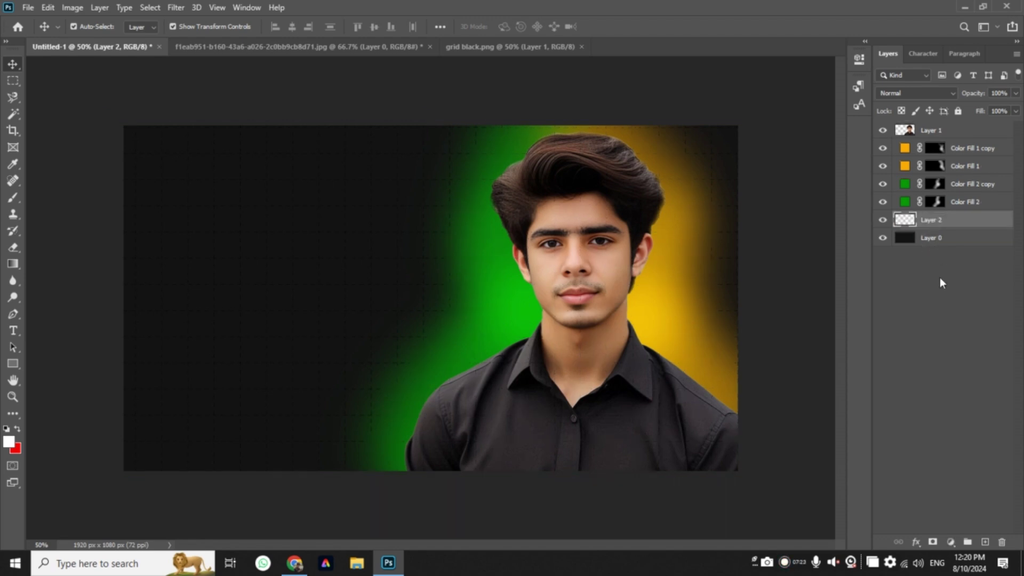
click(942, 244)
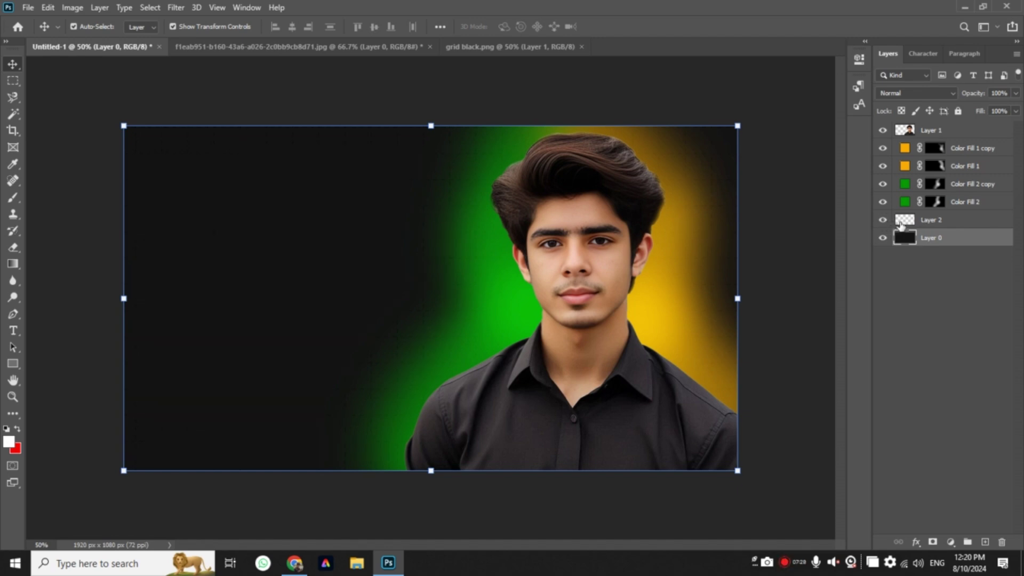
right_click(905, 220)
click(885, 229)
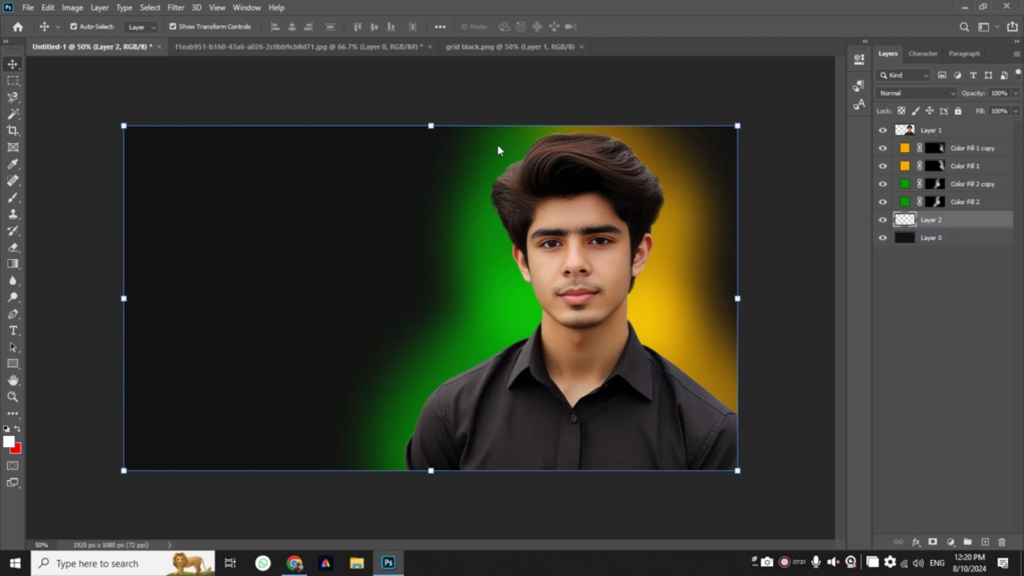
click(531, 303)
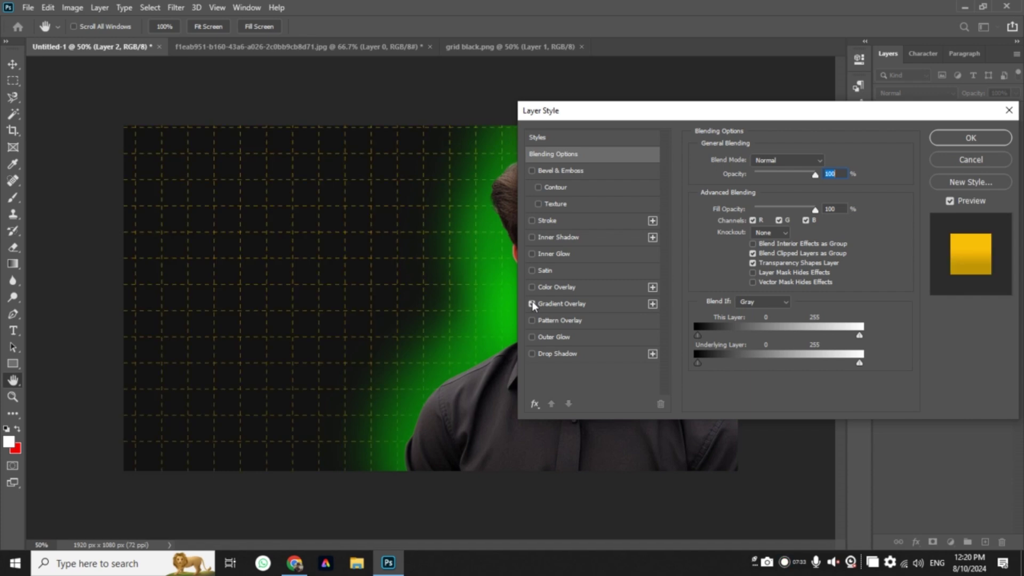
click(561, 303)
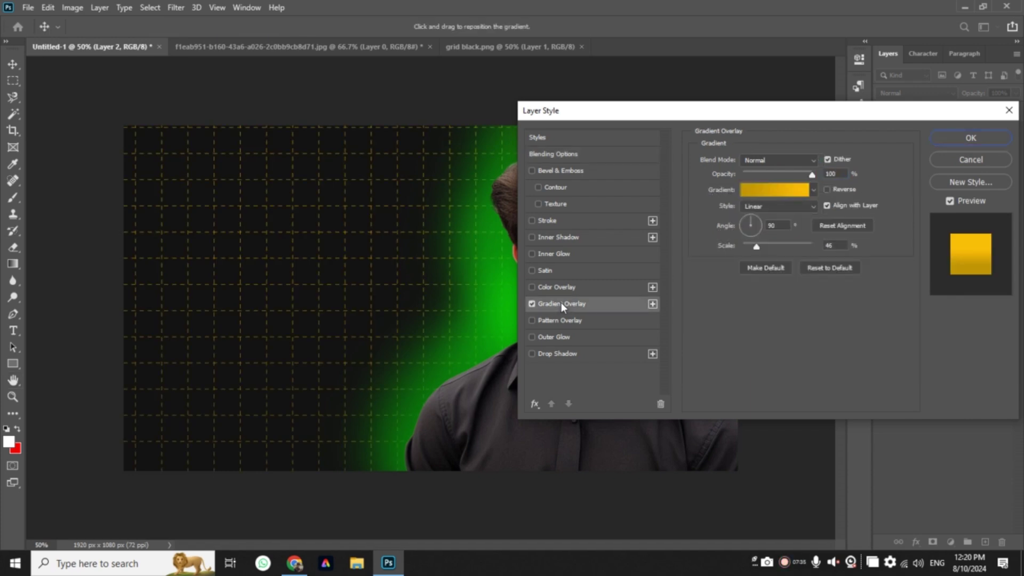
click(813, 191)
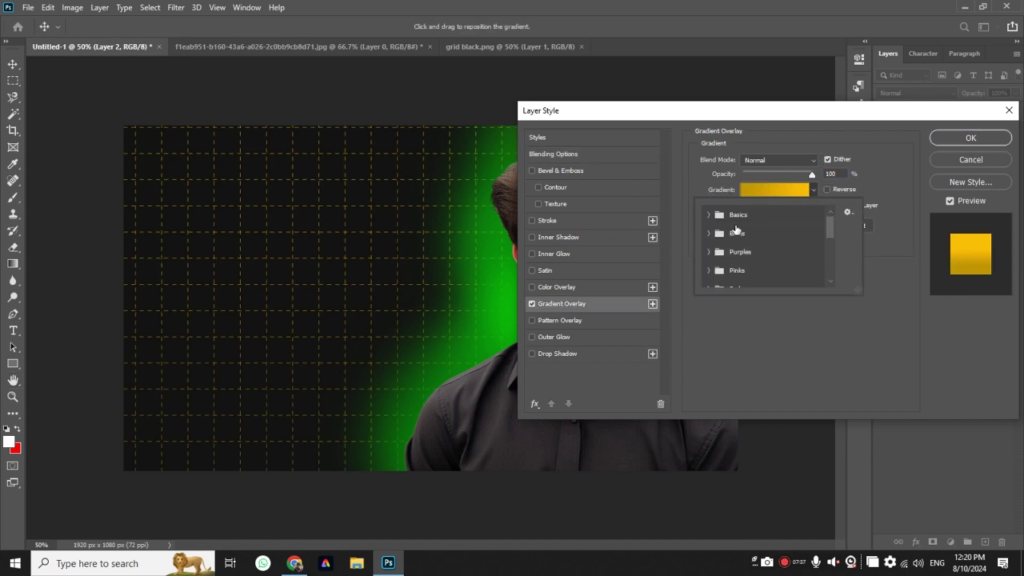
click(763, 191)
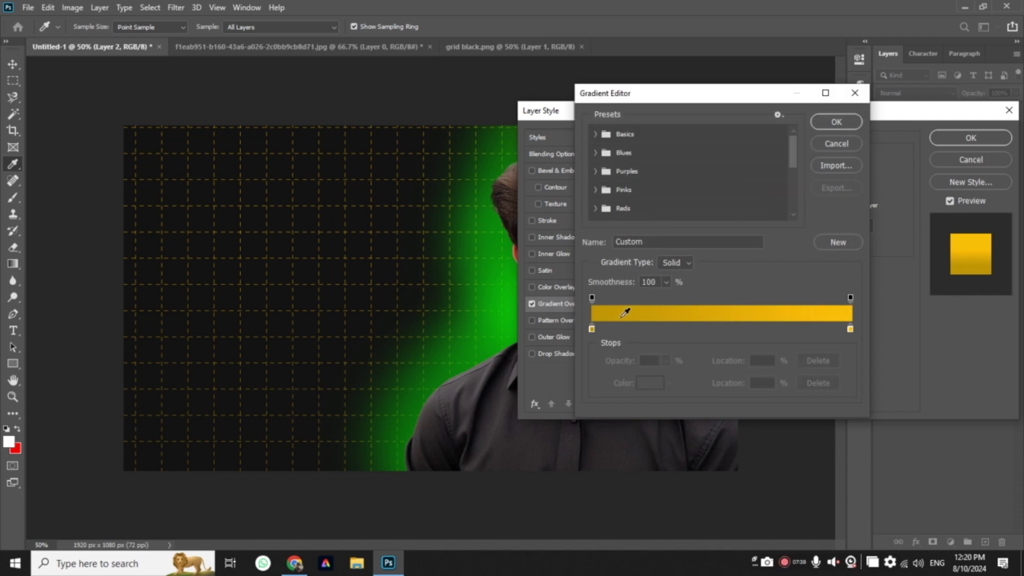
click(836, 122)
click(960, 138)
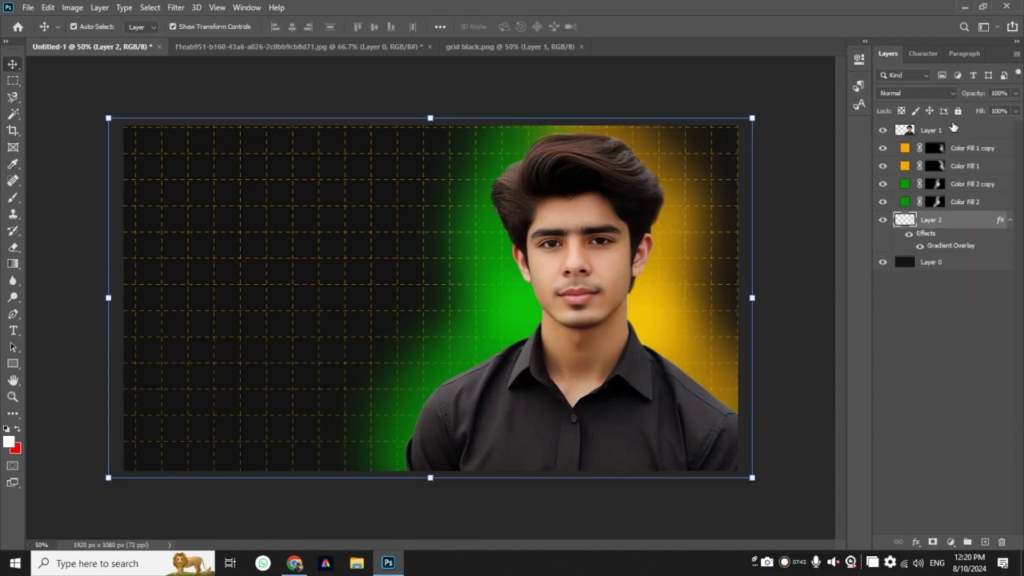
Lower grid Layer 2's opacity to about 71%
click(1016, 93)
drag(1015, 108, 1002, 107)
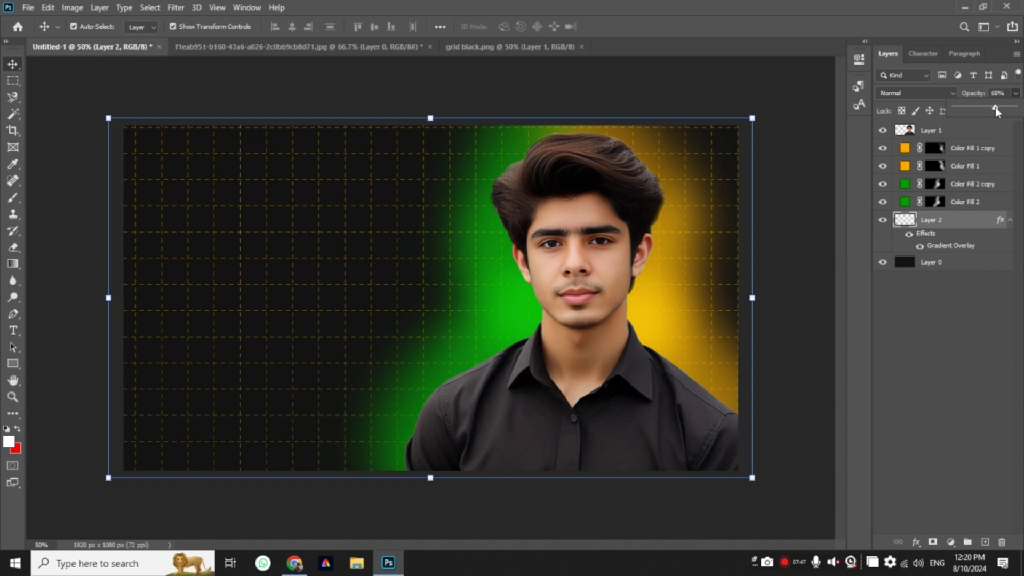
click(926, 318)
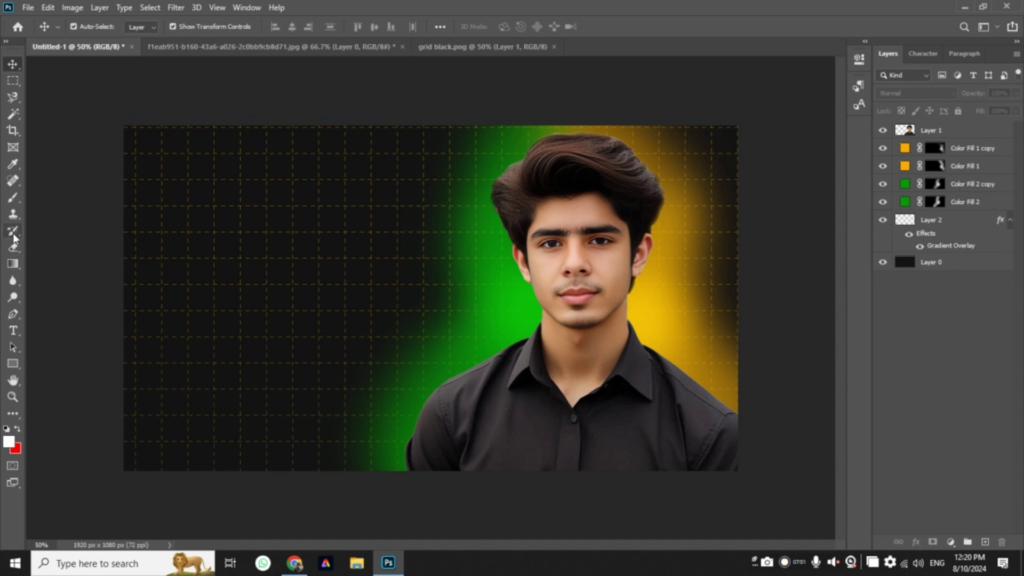
Fade the orange grid lines on Layer 2 with a large eraser
click(13, 248)
click(916, 220)
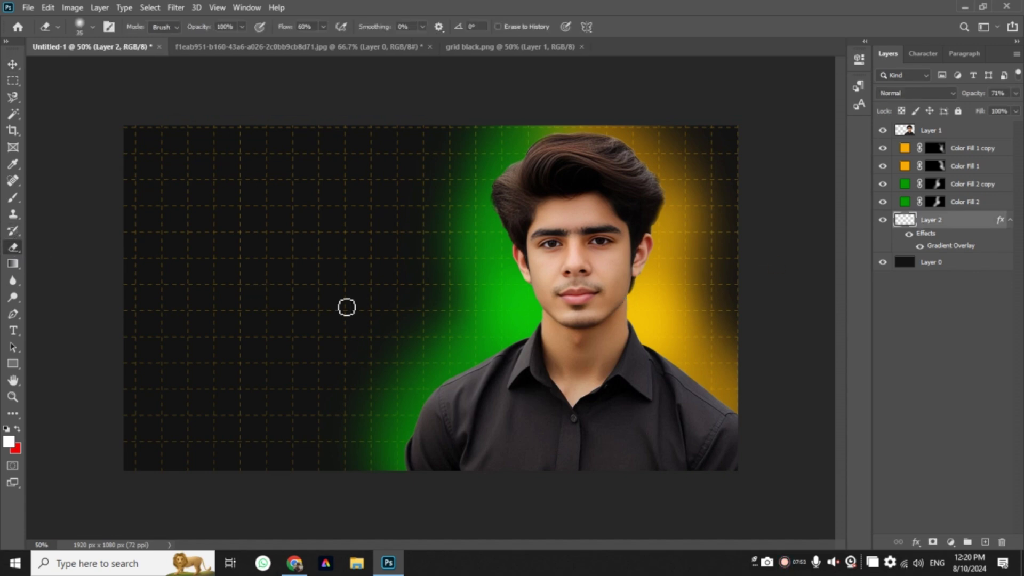
drag(262, 261, 504, 281)
key(v)
click(932, 354)
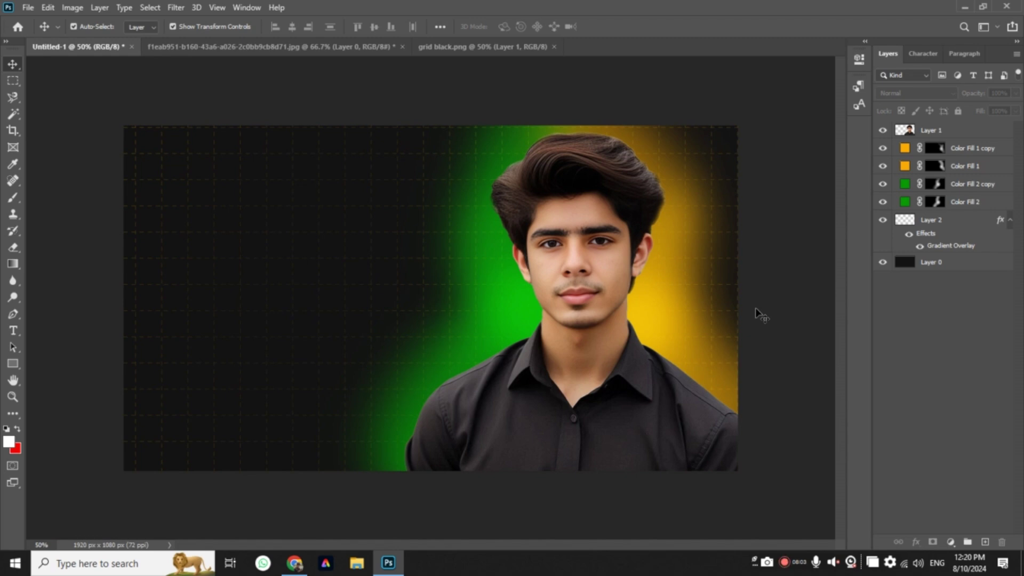
Scale grid Layer 2 down to about 97.6% and nudge it into place
click(905, 220)
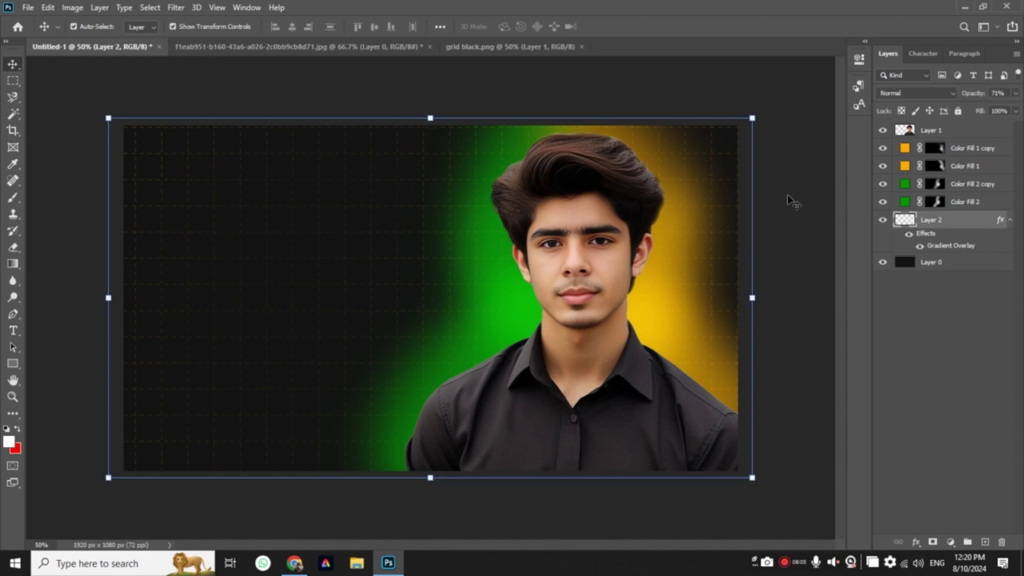
drag(751, 298, 743, 298)
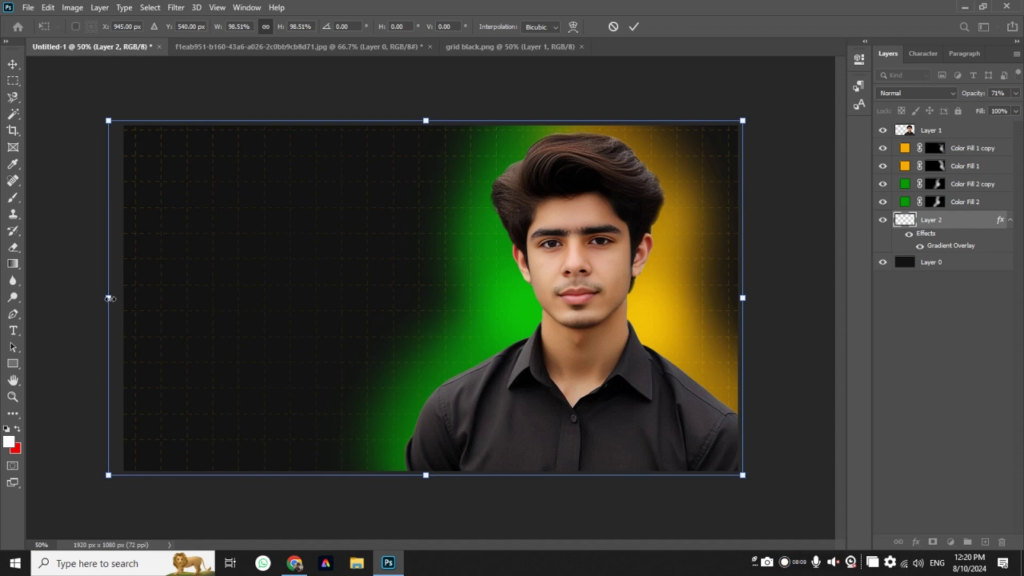
drag(108, 298, 114, 298)
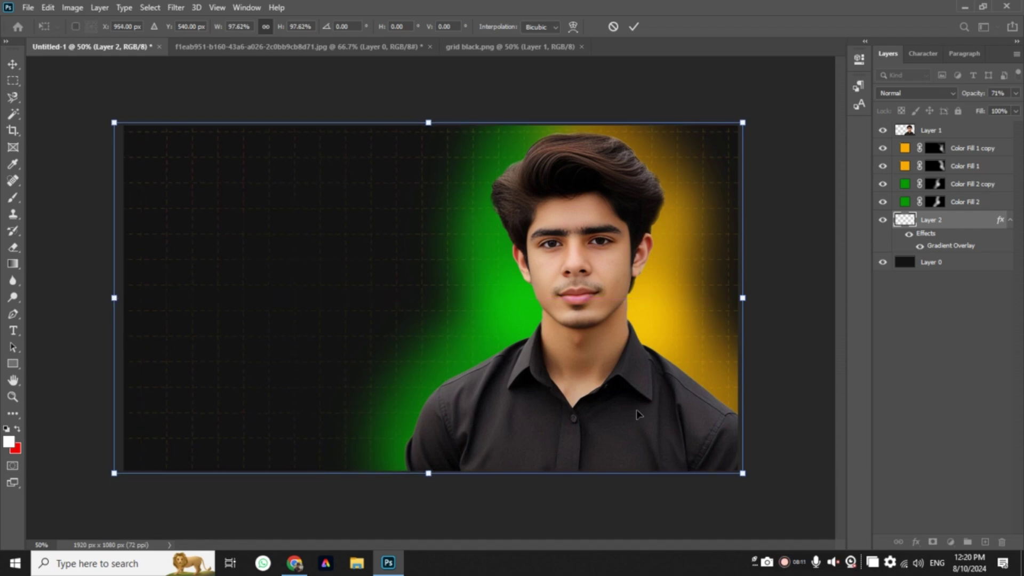
key(Up)
key(Up)
key(Up)
key(Up)
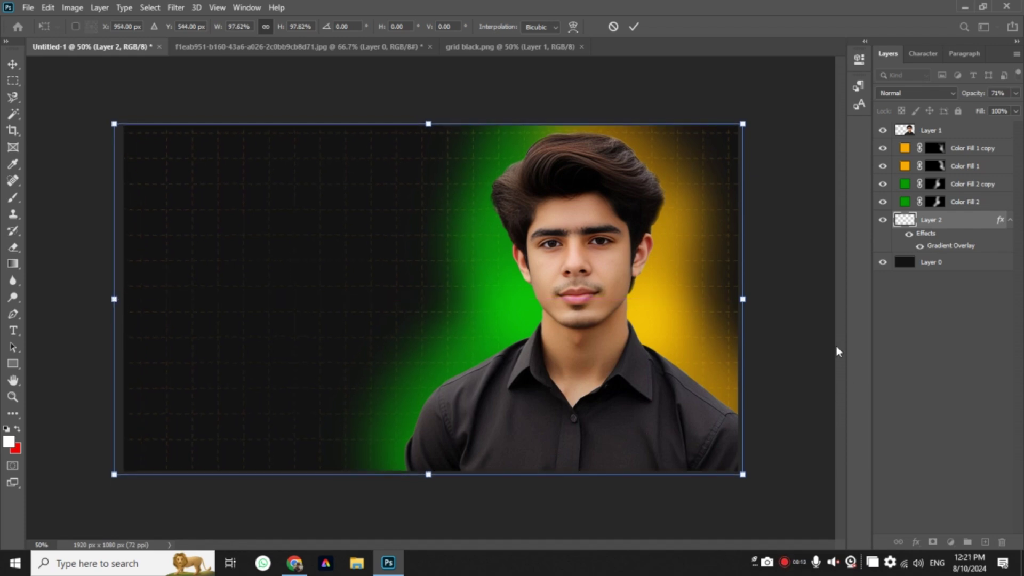
key(Up)
key(Up)
key(Up)
key(Up)
key(Up)
key(Up)
key(Down)
key(Down)
key(Down)
key(Down)
key(Down)
key(Down)
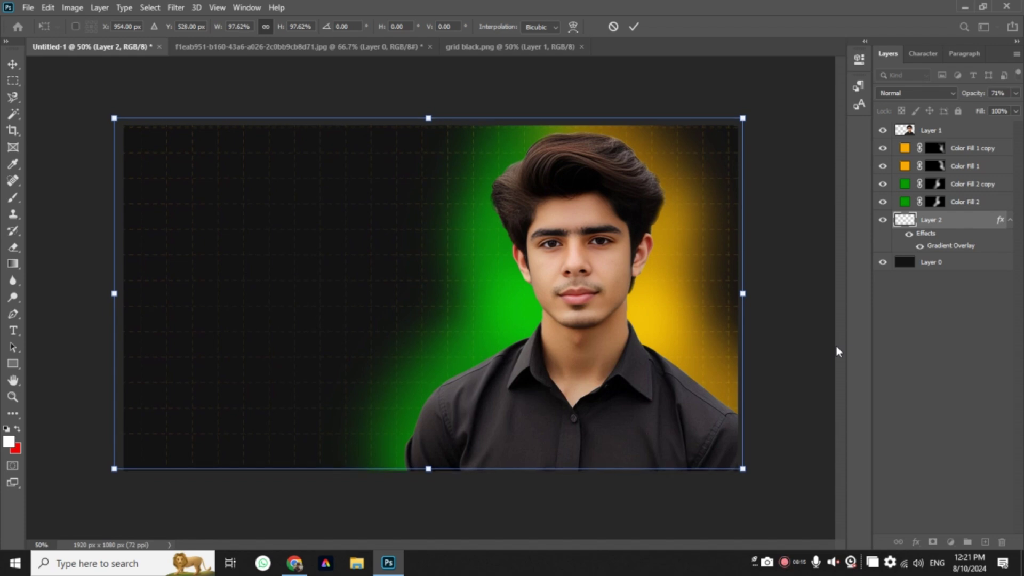
key(Down)
key(Down)
key(Down)
key(Down)
key(Down)
key(Down)
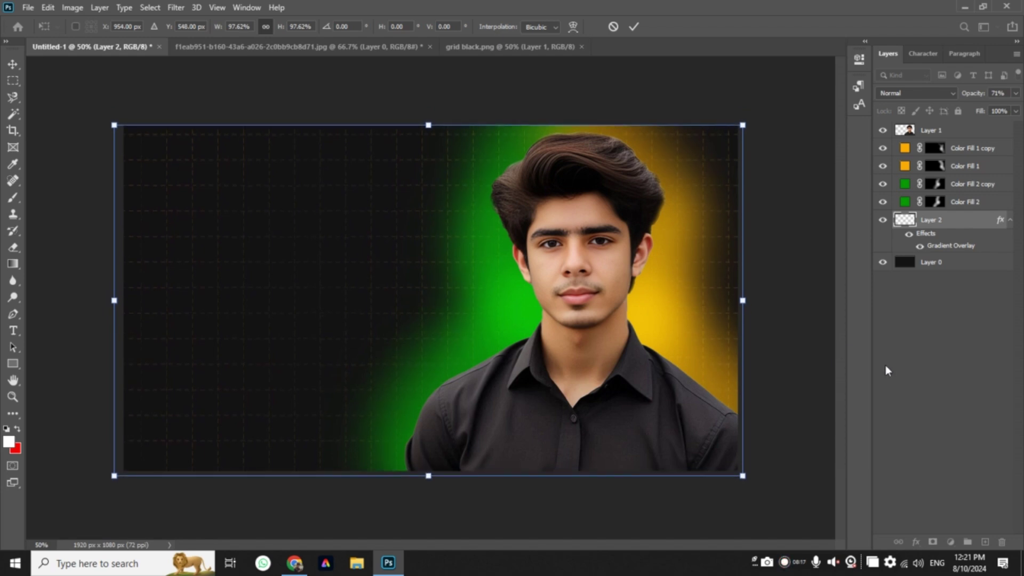
click(951, 379)
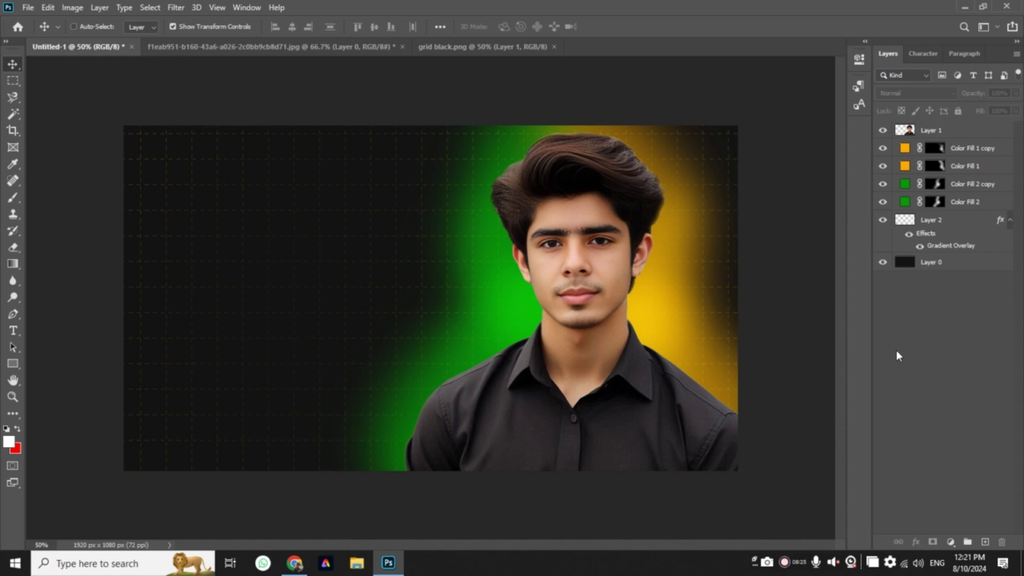
key(ctrl+o)
Open ddddd.jpg from the Desktop and drag the blurred green image into the thumbnail
click(52, 105)
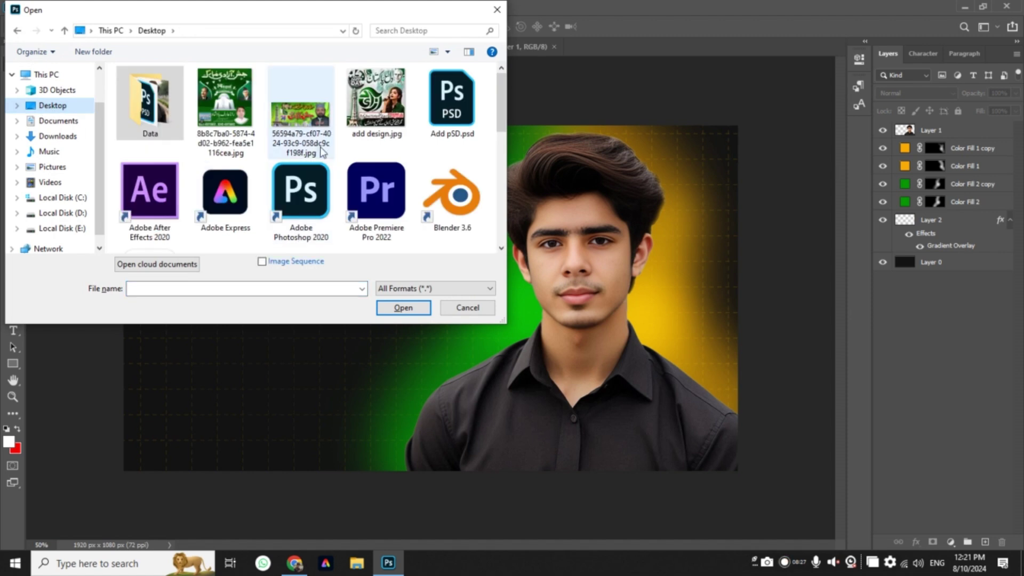
scroll(322, 152, down, 3)
double_click(230, 208)
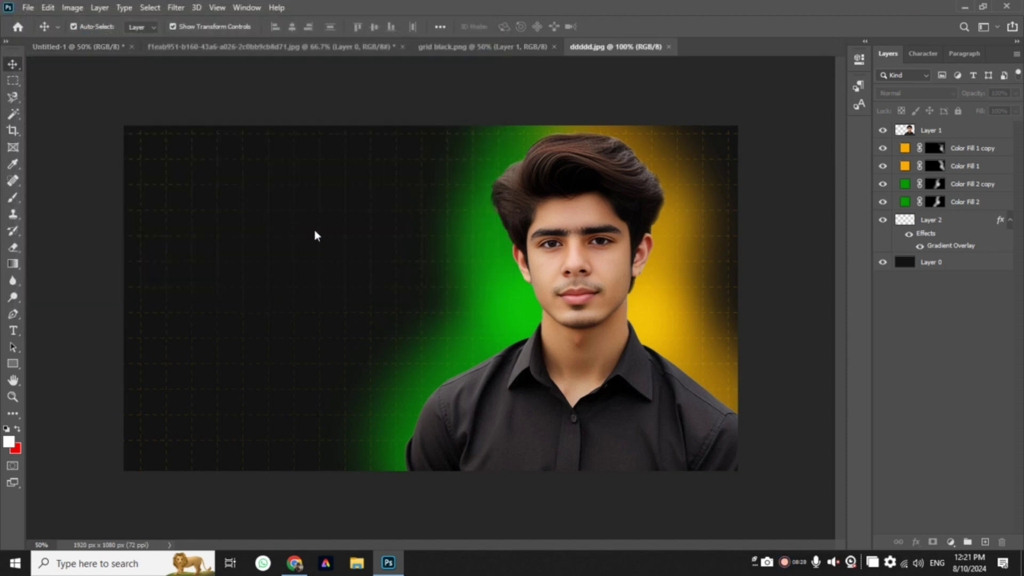
double_click(938, 132)
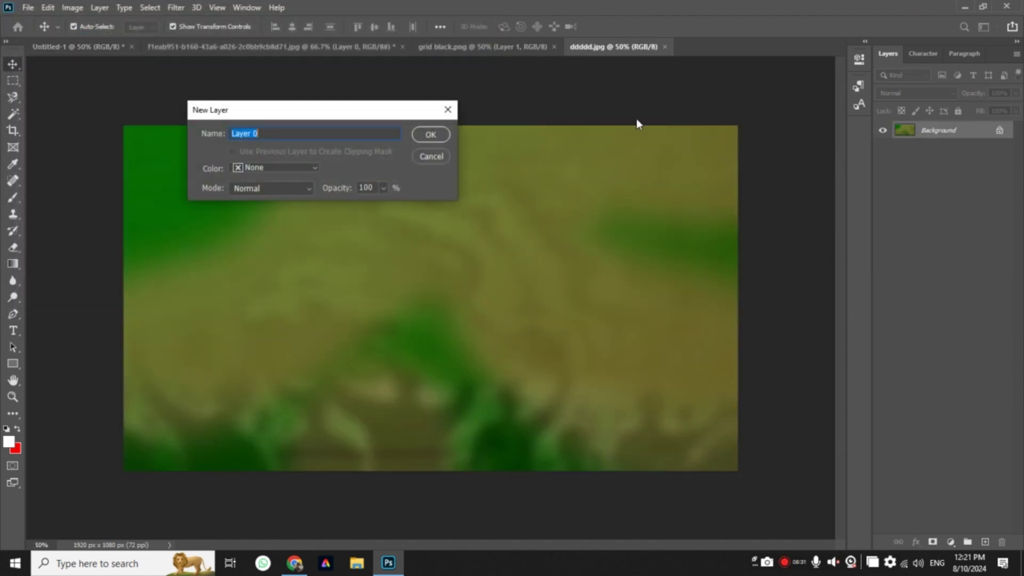
click(427, 133)
drag(406, 199, 143, 49)
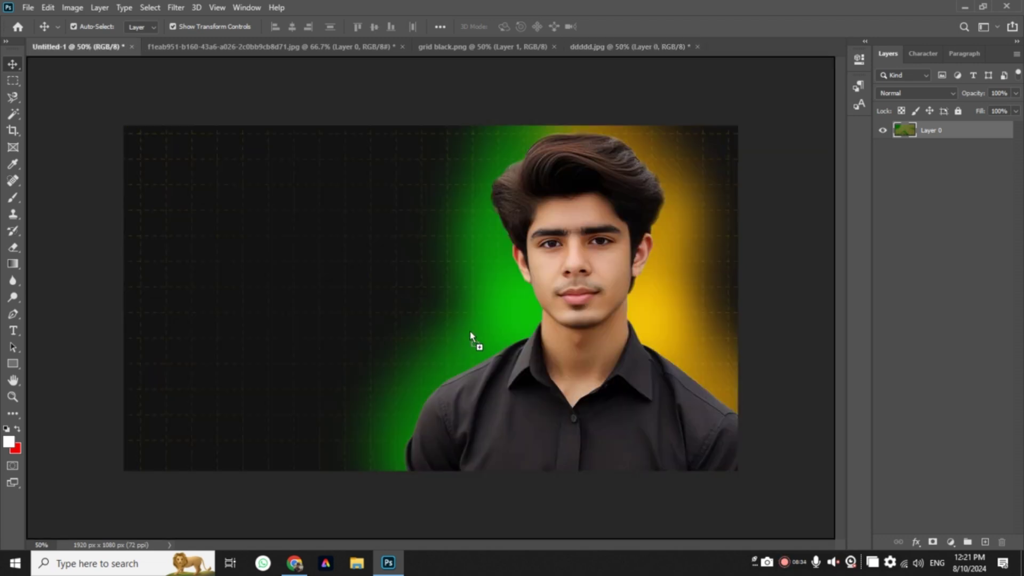
drag(82, 43, 470, 331)
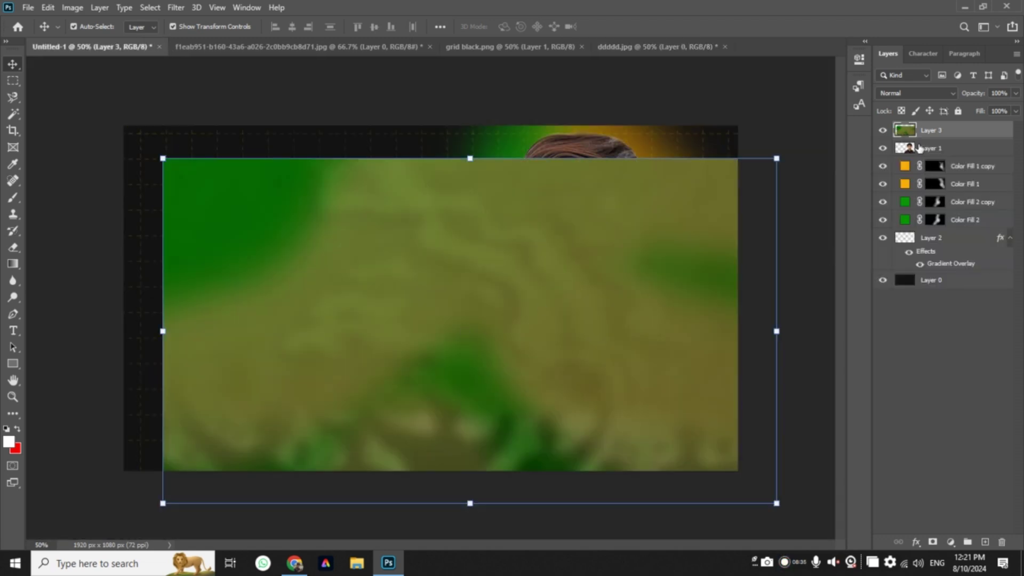
Place Layer 3 just above the grid and stretch it to fill the canvas
drag(919, 148, 926, 275)
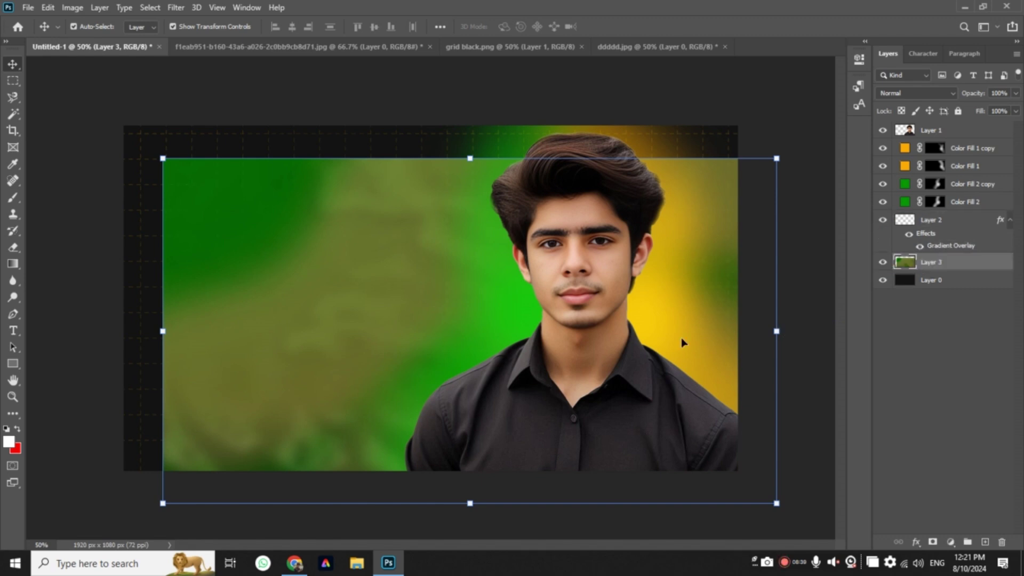
click(450, 279)
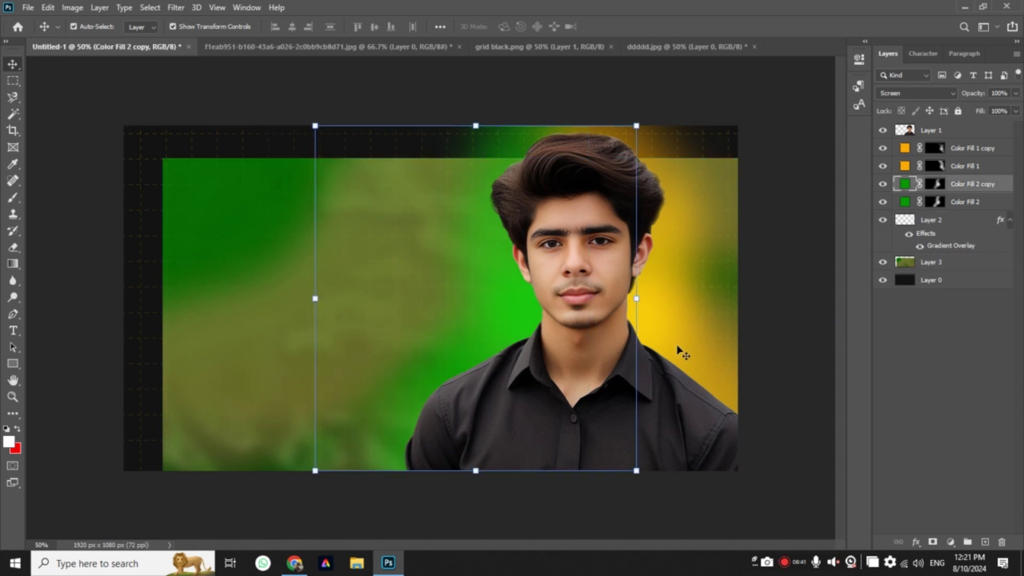
click(932, 263)
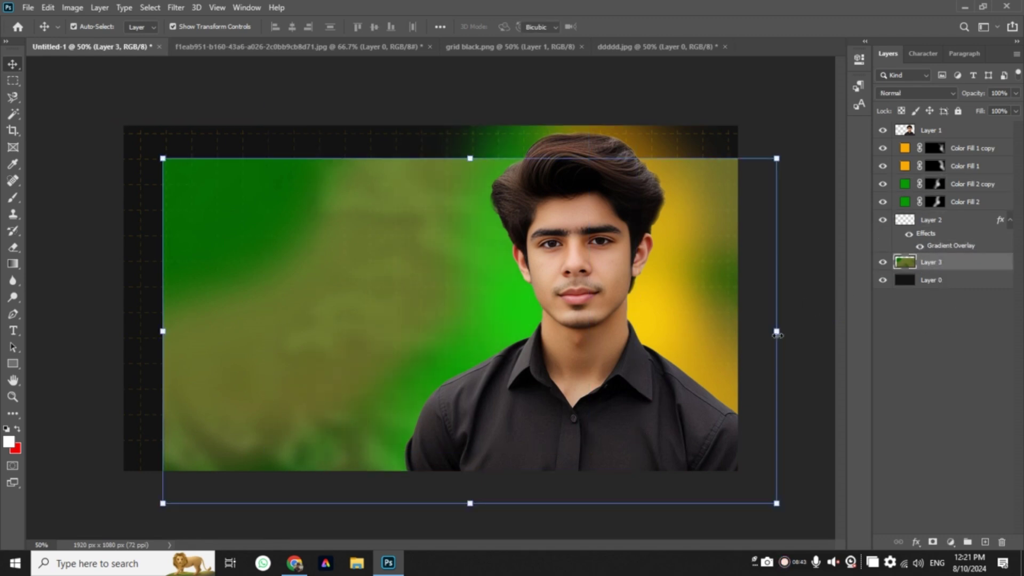
drag(777, 334, 768, 331)
mouse_move(364, 319)
mouse_down()
mouse_move(309, 288)
mouse_move(320, 283)
mouse_up()
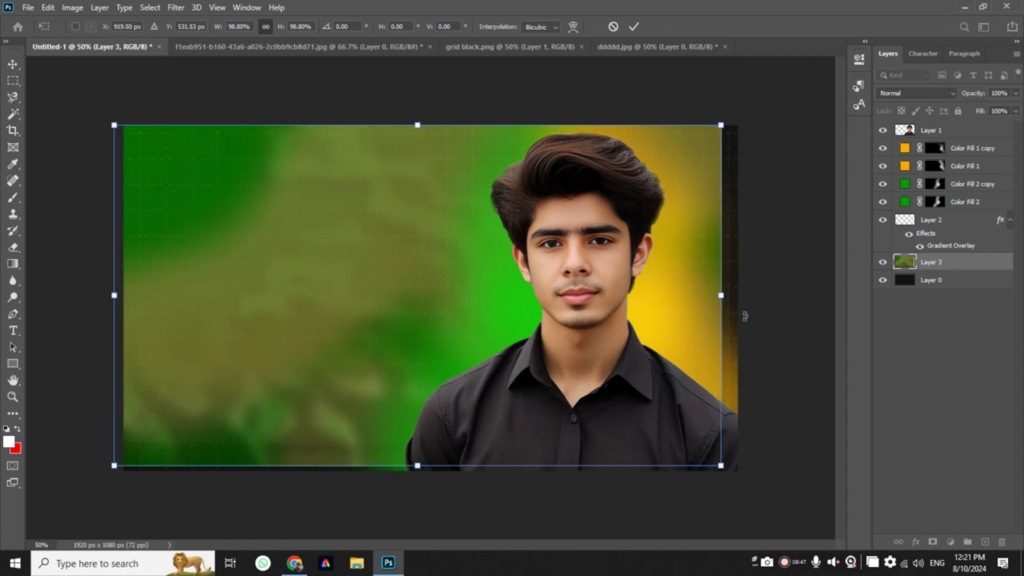
drag(725, 297, 743, 297)
drag(437, 314, 443, 315)
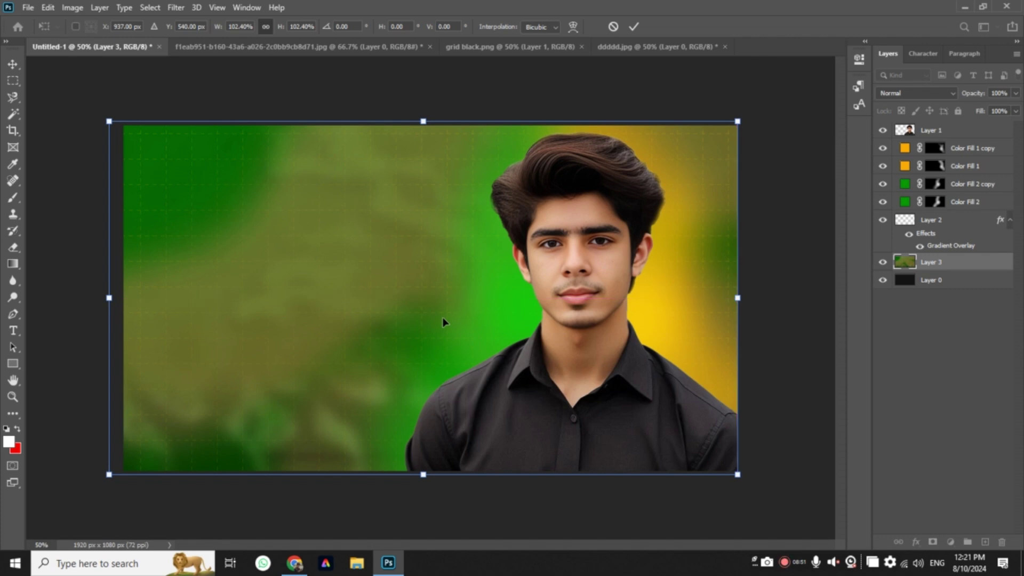
key(Return)
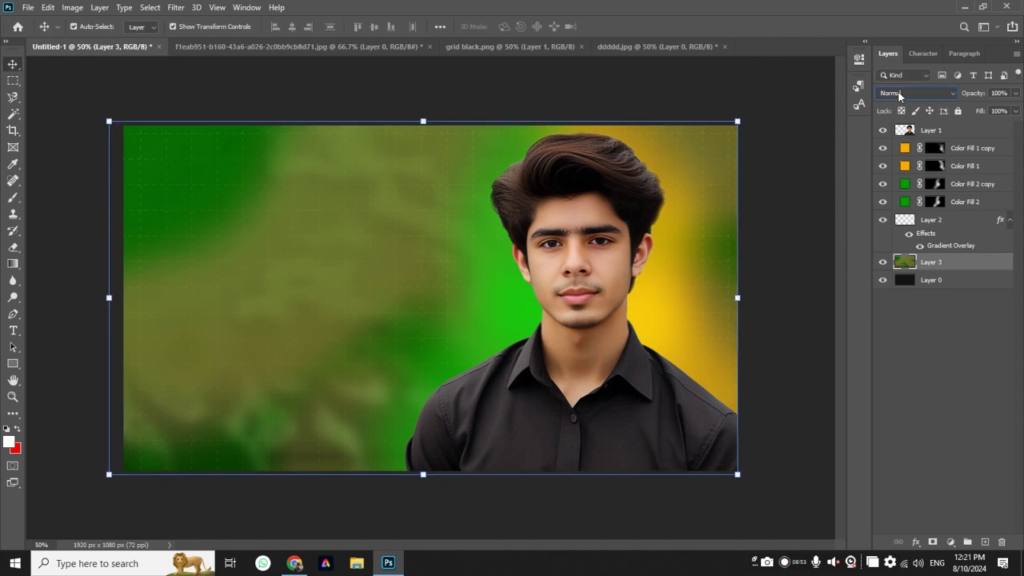
Set Layer 3 to Color Dodge blend mode at 85% opacity
click(900, 94)
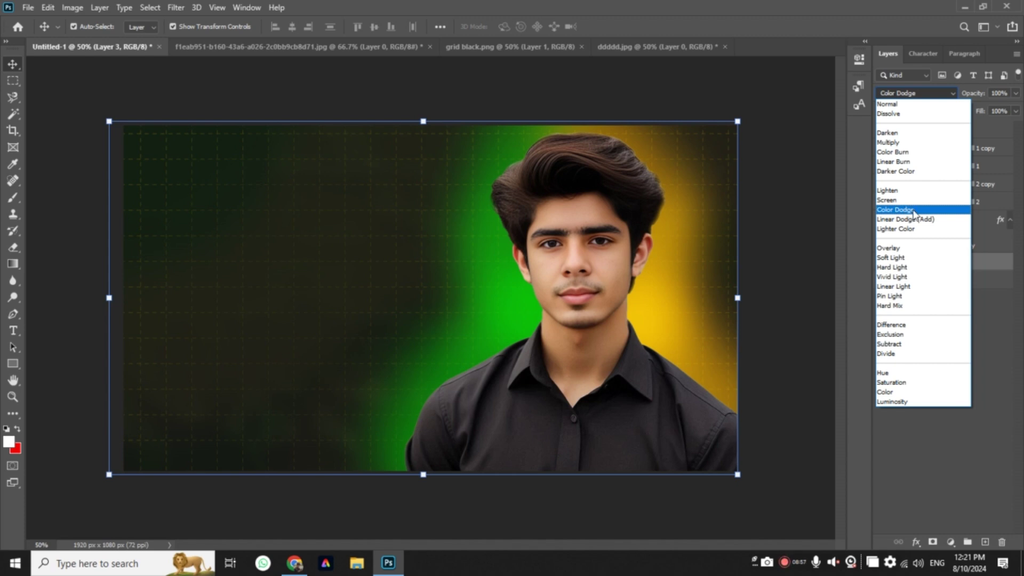
click(915, 212)
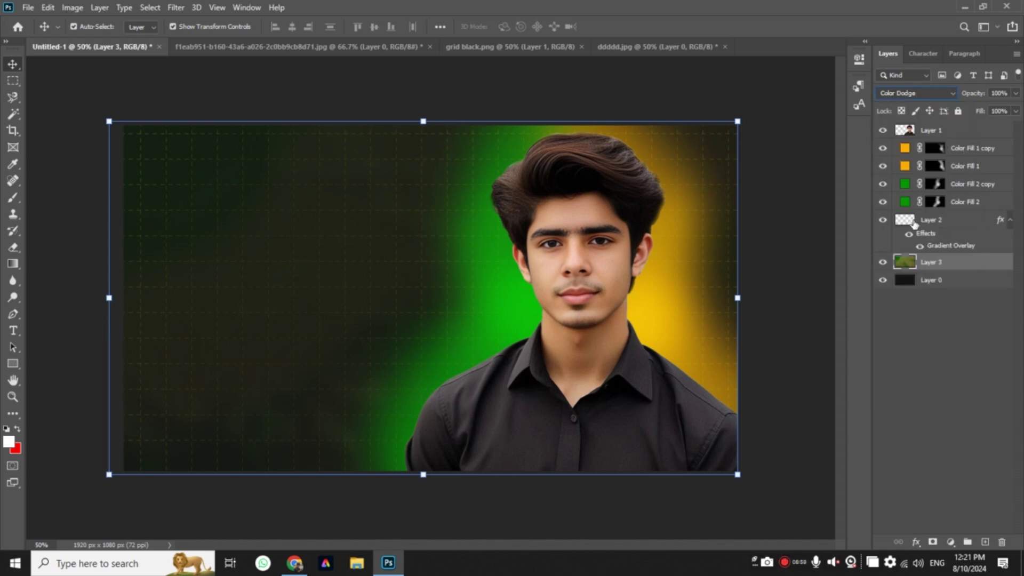
click(1015, 94)
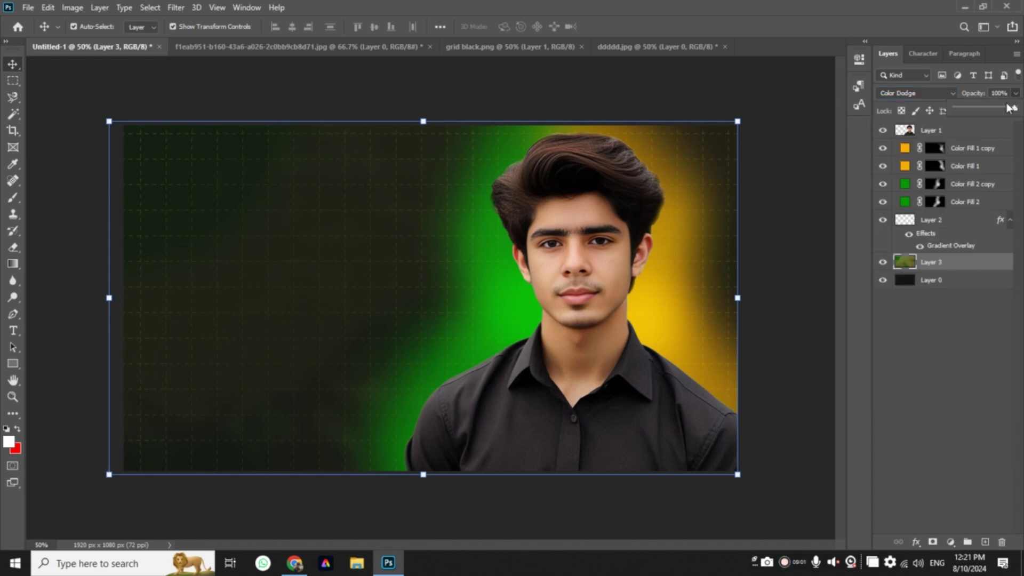
drag(1014, 107, 1005, 108)
click(953, 360)
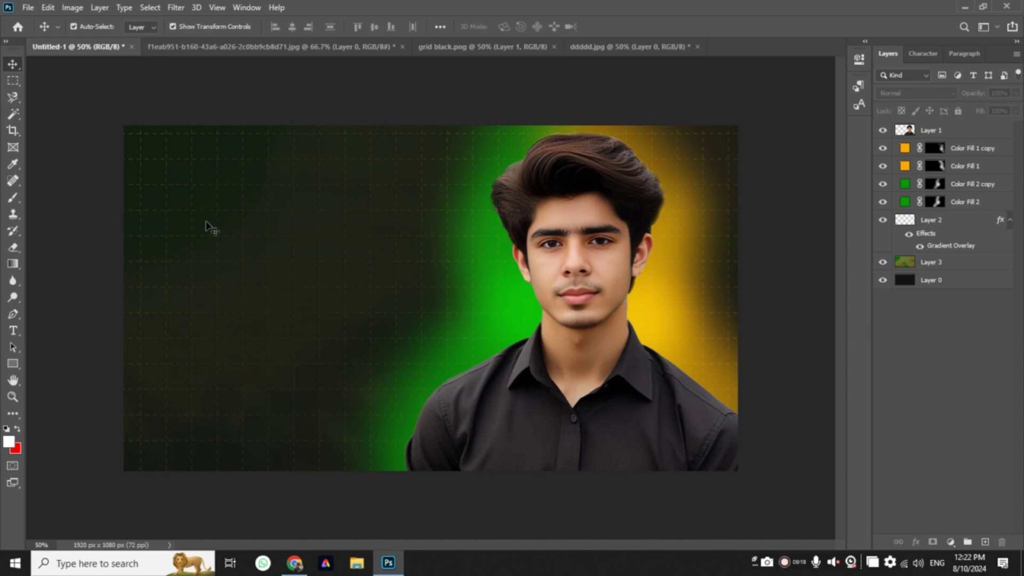
Type the word GLOWING at the upper left with the Horizontal Type Tool
click(11, 198)
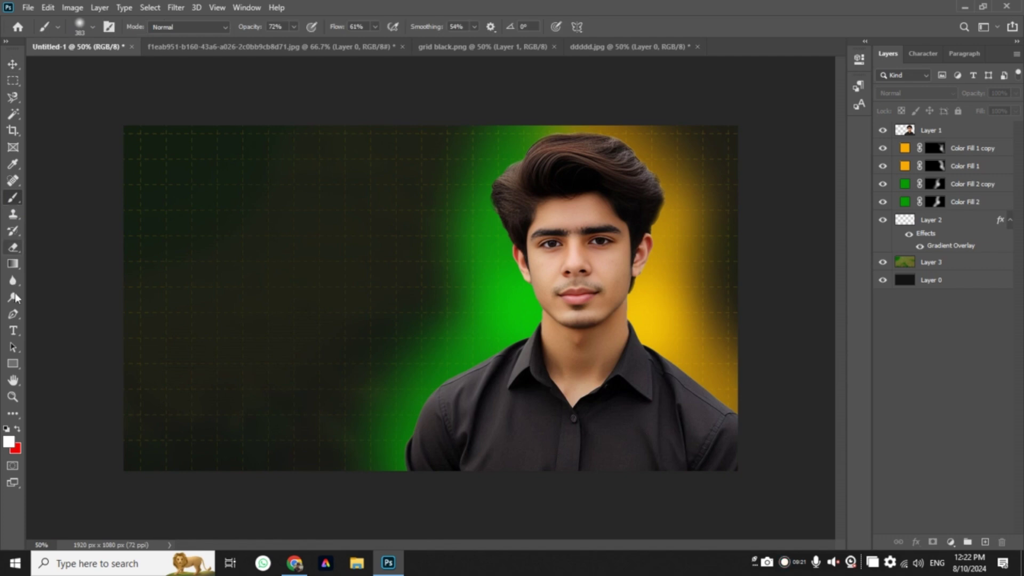
right_click(13, 330)
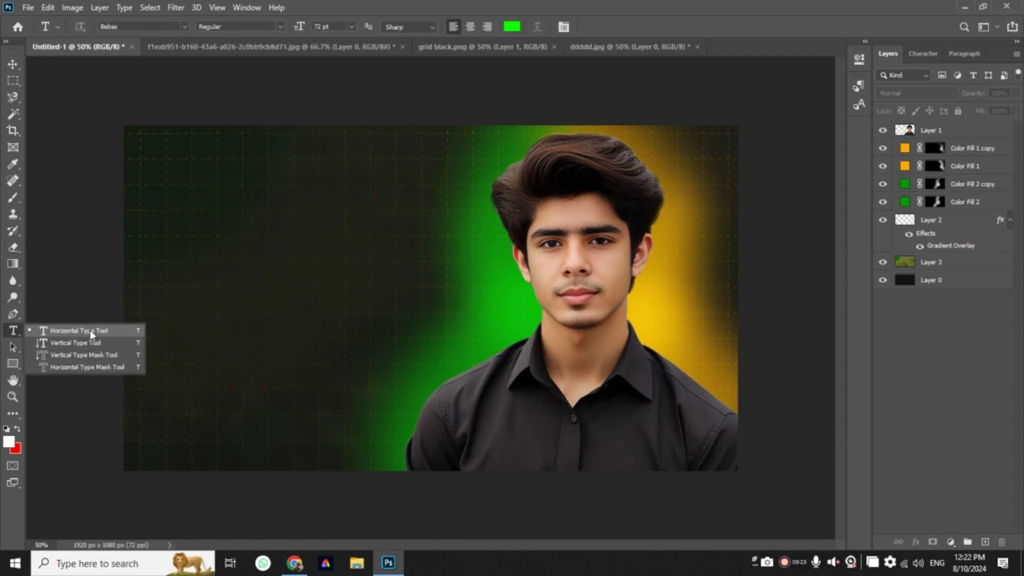
click(90, 330)
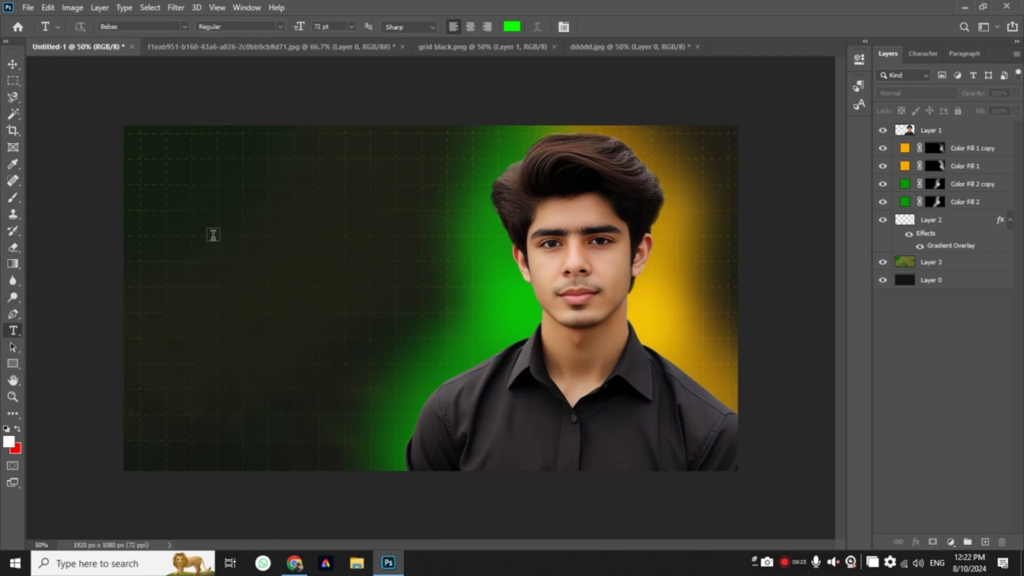
click(212, 237)
text(G)
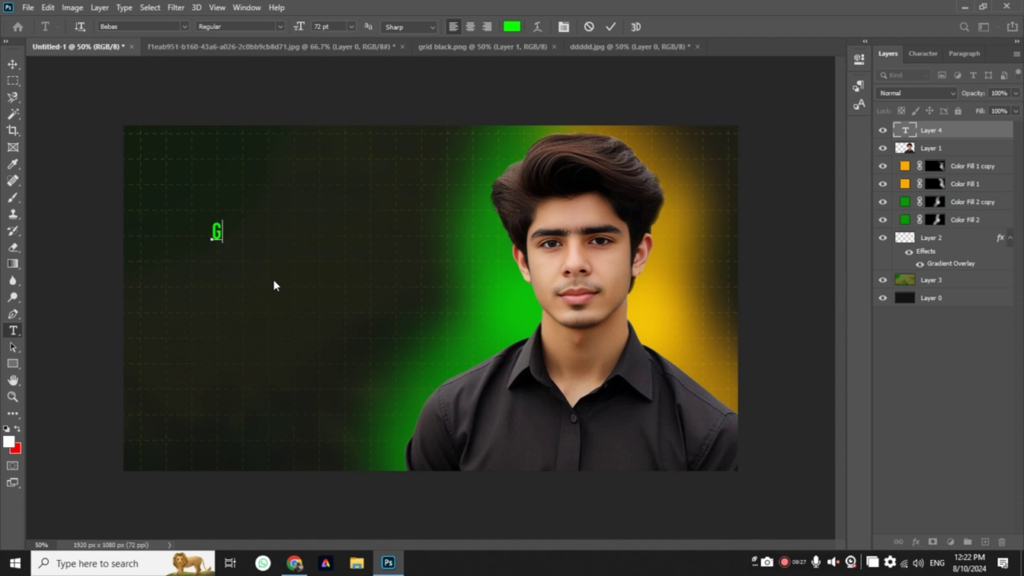
text(LOWING)
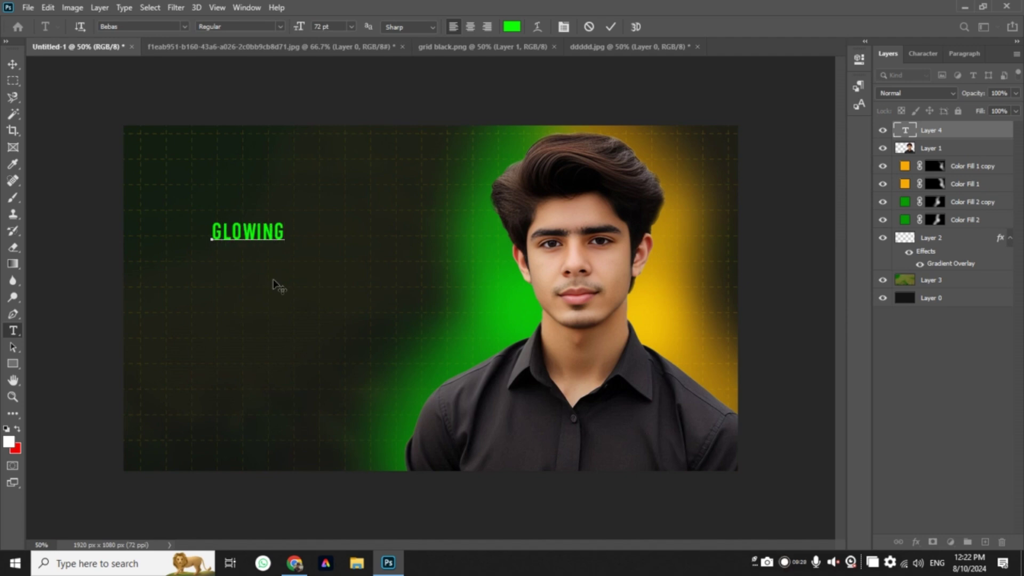
Colour the GLOWING text orange (ffae00) and commit it
double_click(254, 226)
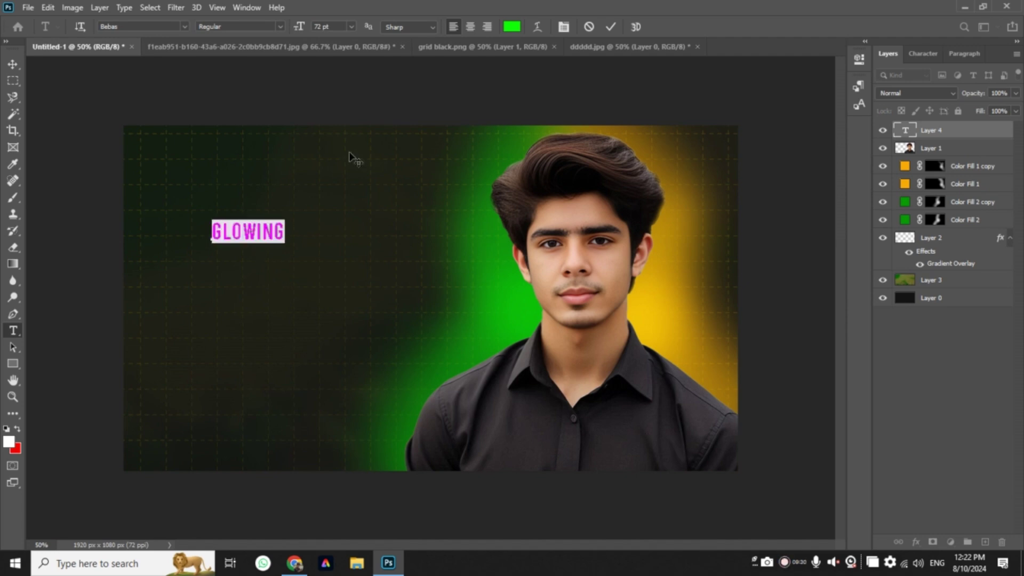
click(512, 27)
click(859, 304)
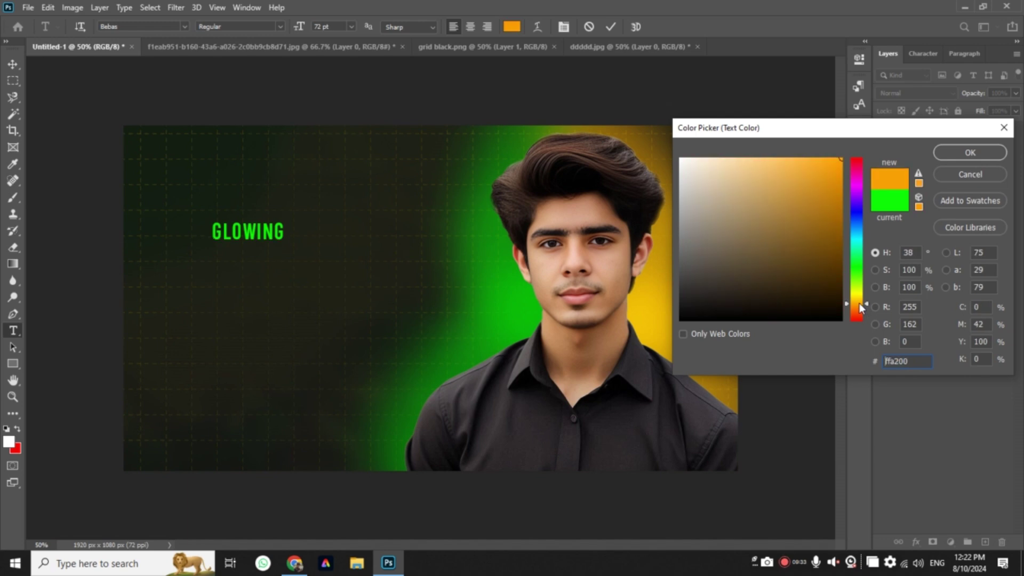
click(878, 250)
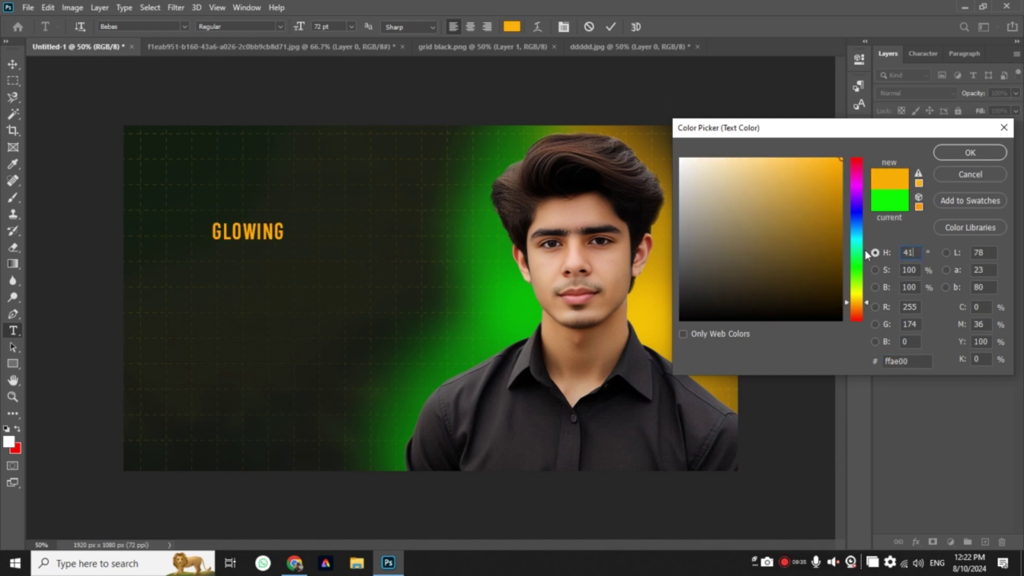
click(968, 153)
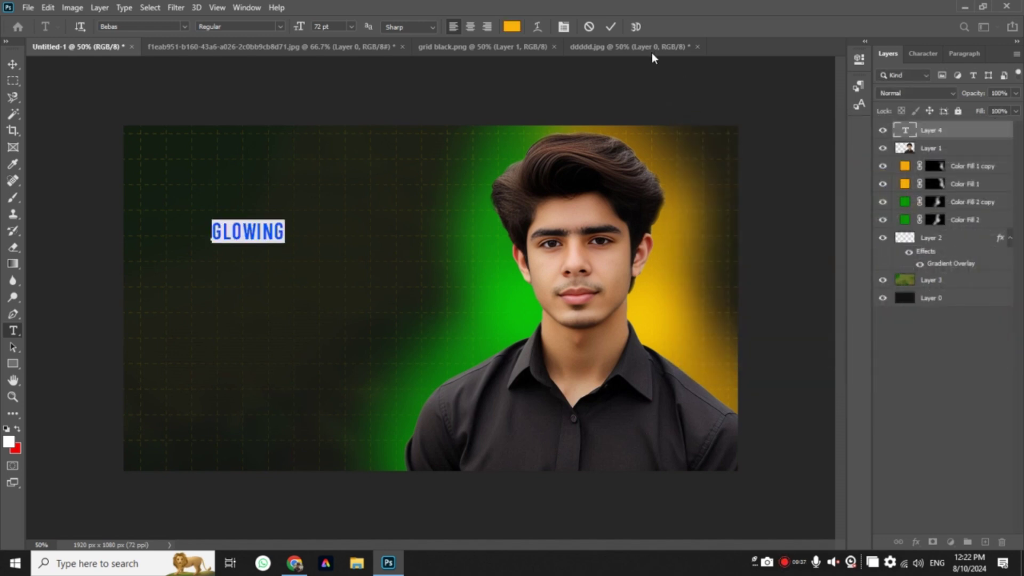
click(610, 27)
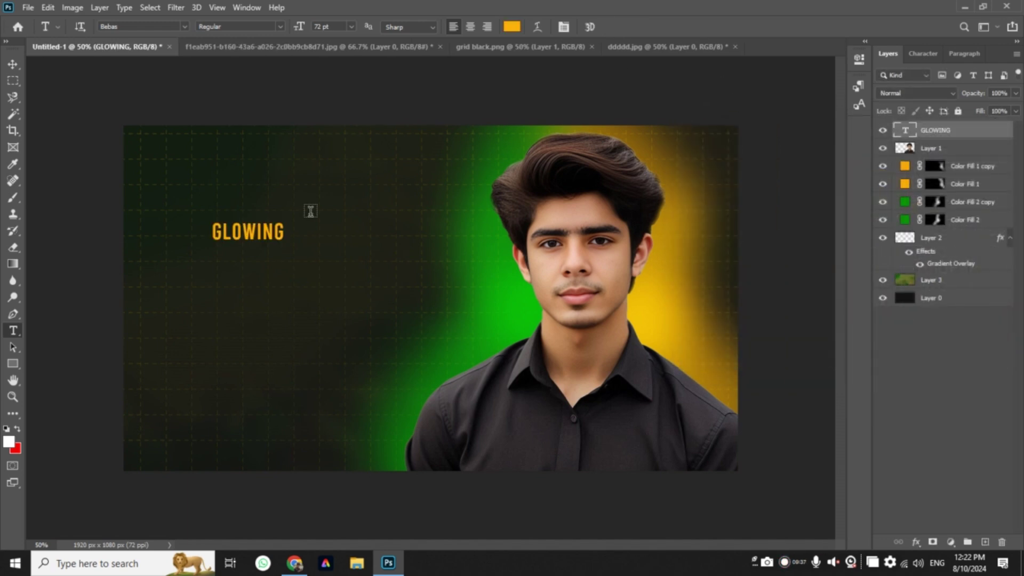
Enlarge GLOWING to about 107% and position it at the upper left
click(12, 63)
key(ctrl+t)
drag(286, 232, 501, 244)
mouse_move(440, 235)
mouse_down()
mouse_move(357, 234)
mouse_move(441, 232)
mouse_up()
key(Return)
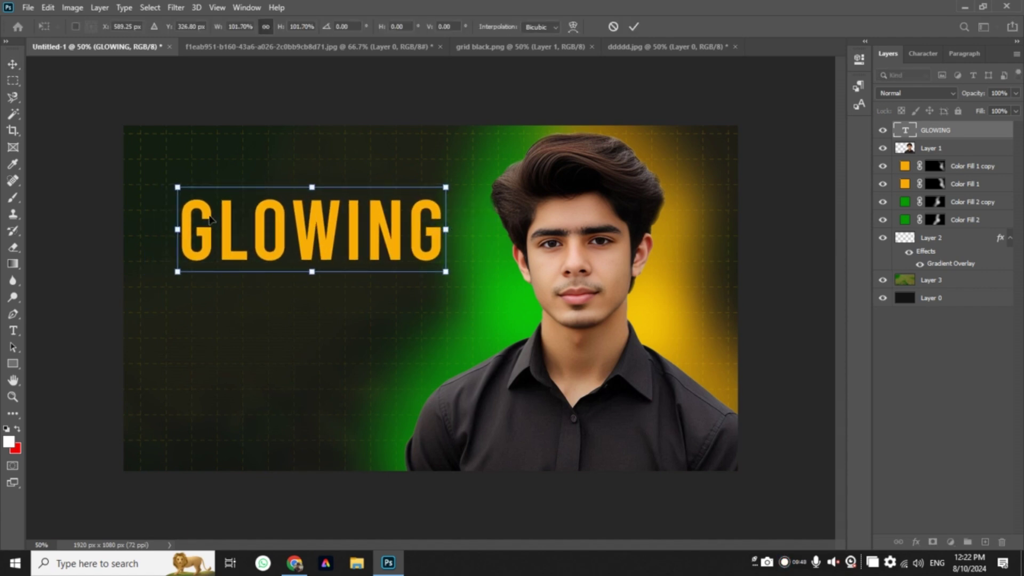
drag(177, 229, 152, 230)
drag(206, 252, 201, 253)
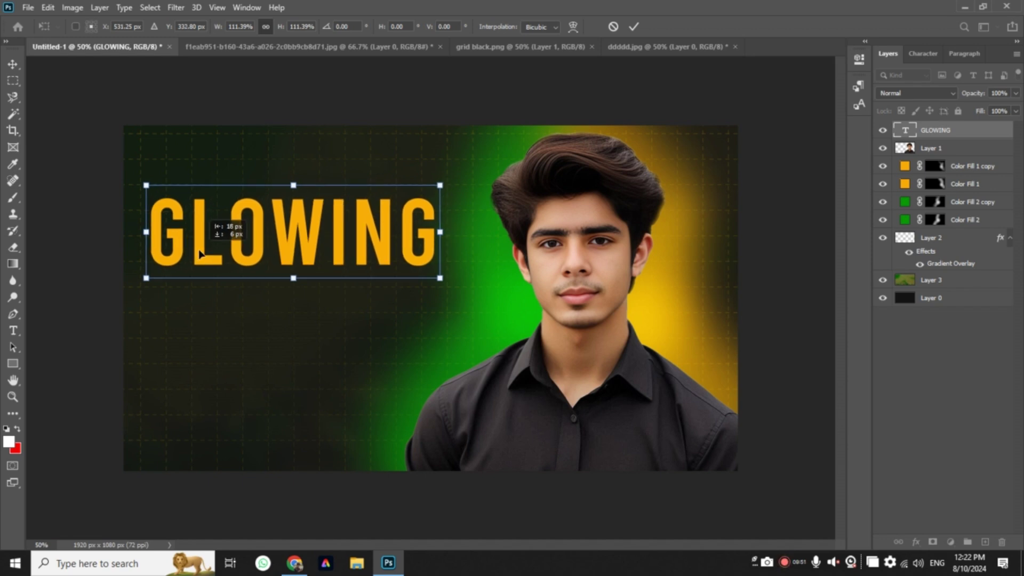
double_click(309, 237)
drag(309, 238, 312, 239)
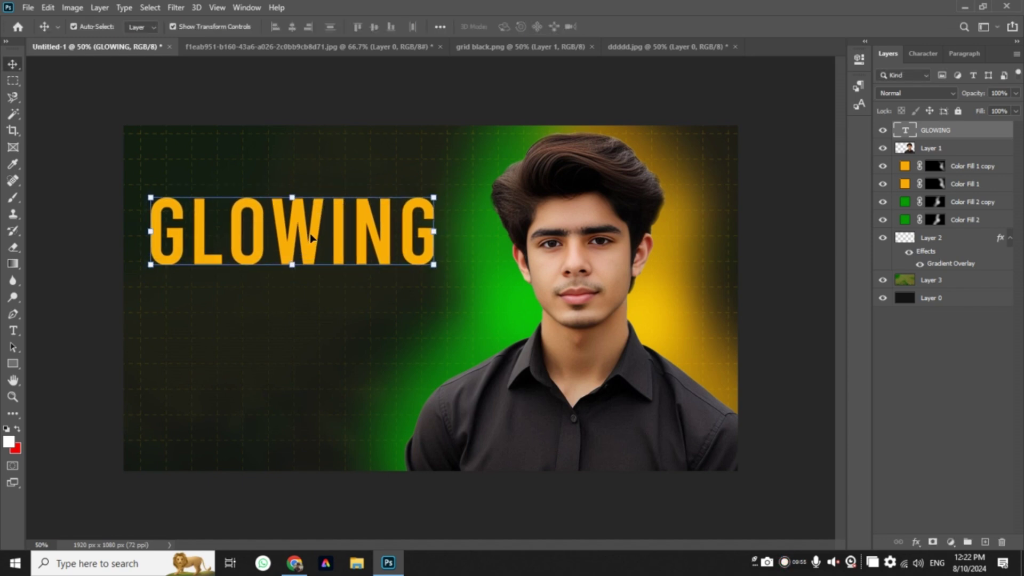
Slant GLOWING so its letters lean right, then enlarge it slightly and move it left and down
key(ctrl+h)
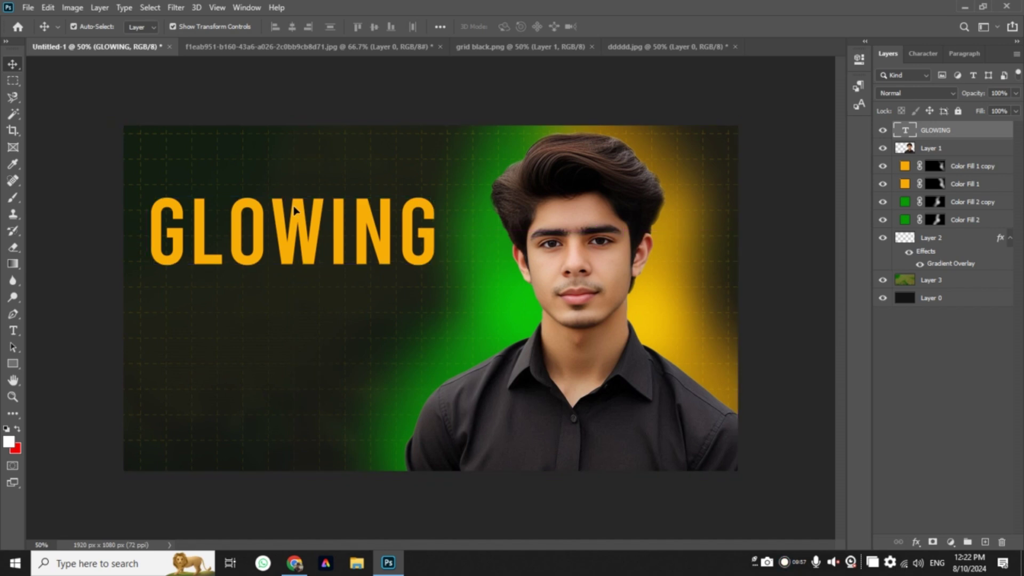
key(ctrl+t)
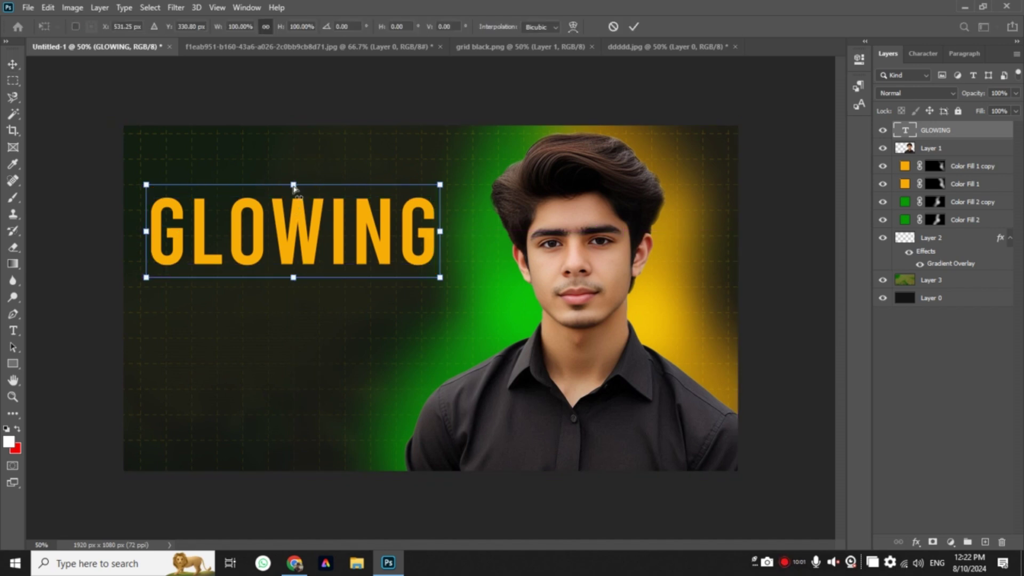
drag(294, 188, 303, 190)
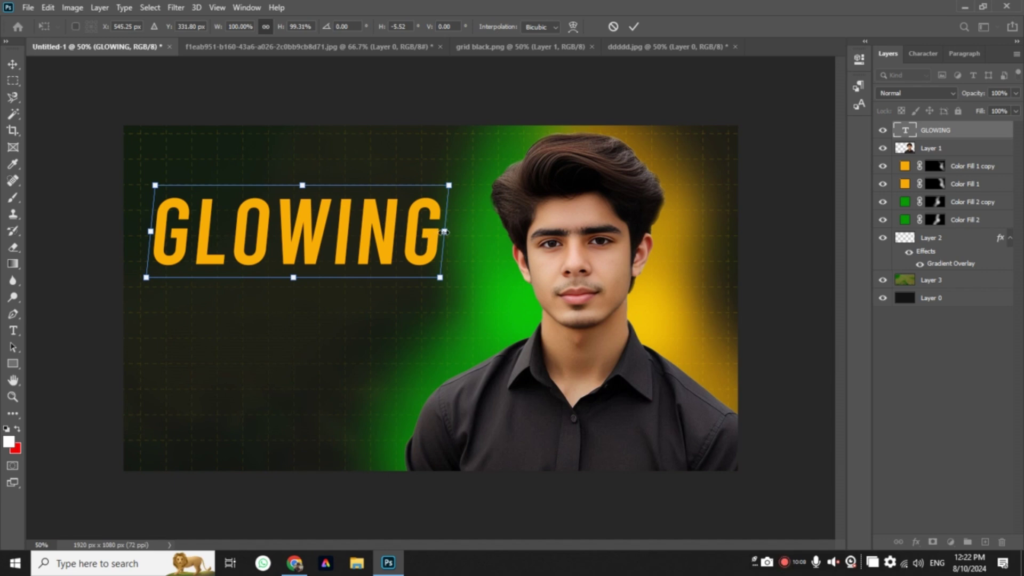
drag(458, 235, 456, 231)
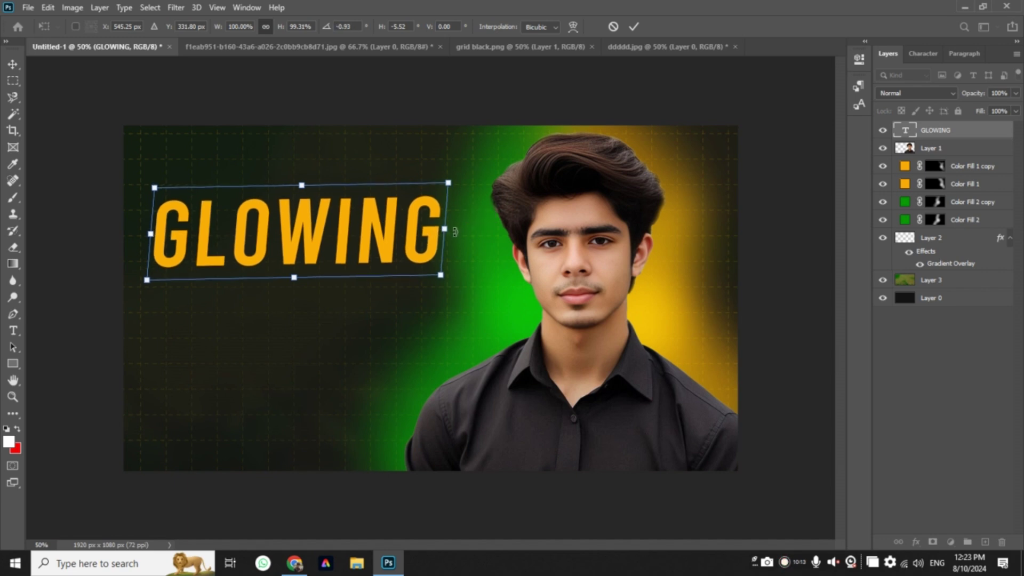
click(632, 33)
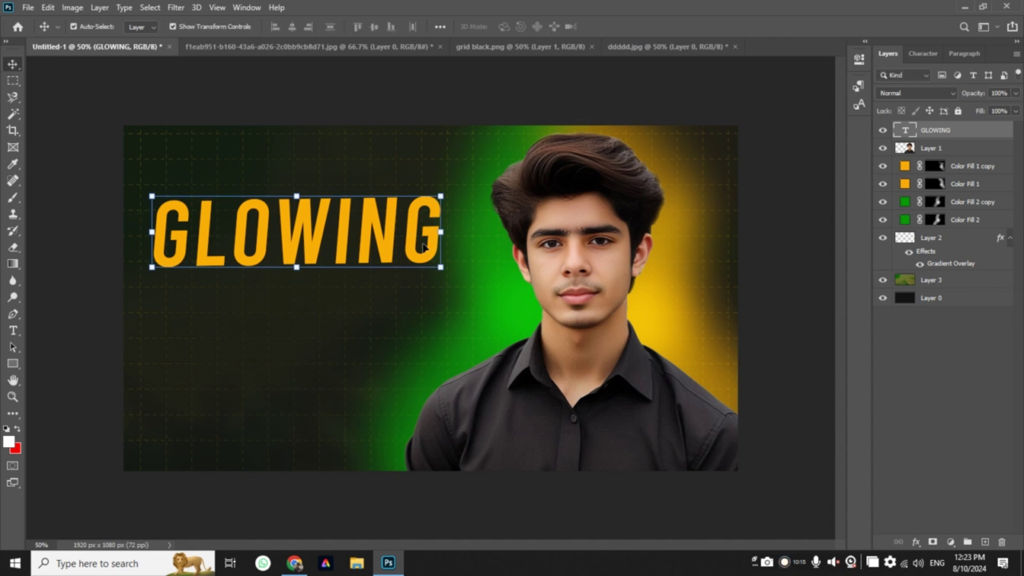
drag(446, 231, 461, 229)
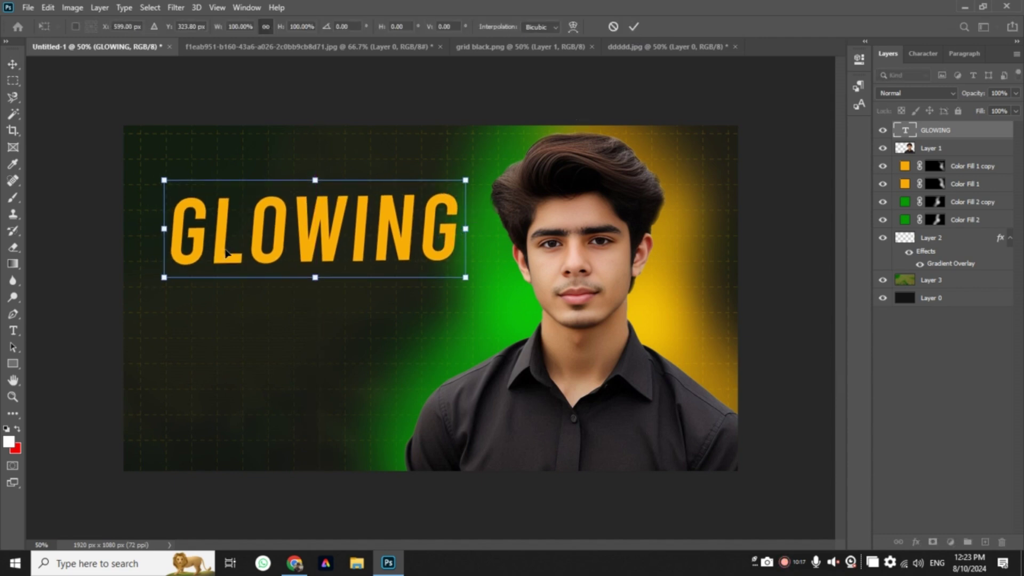
drag(165, 228, 141, 231)
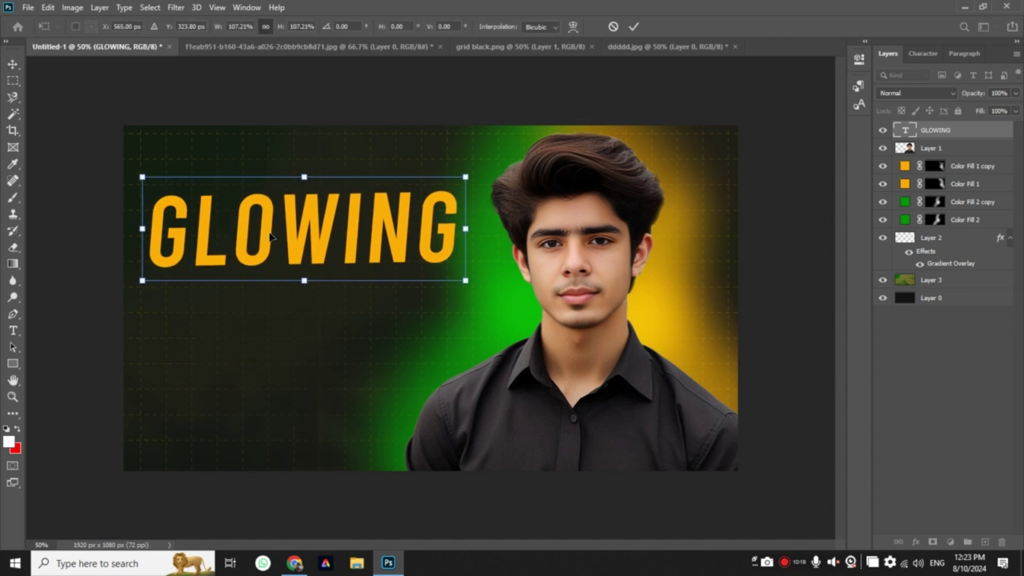
drag(271, 237, 262, 244)
key(Return)
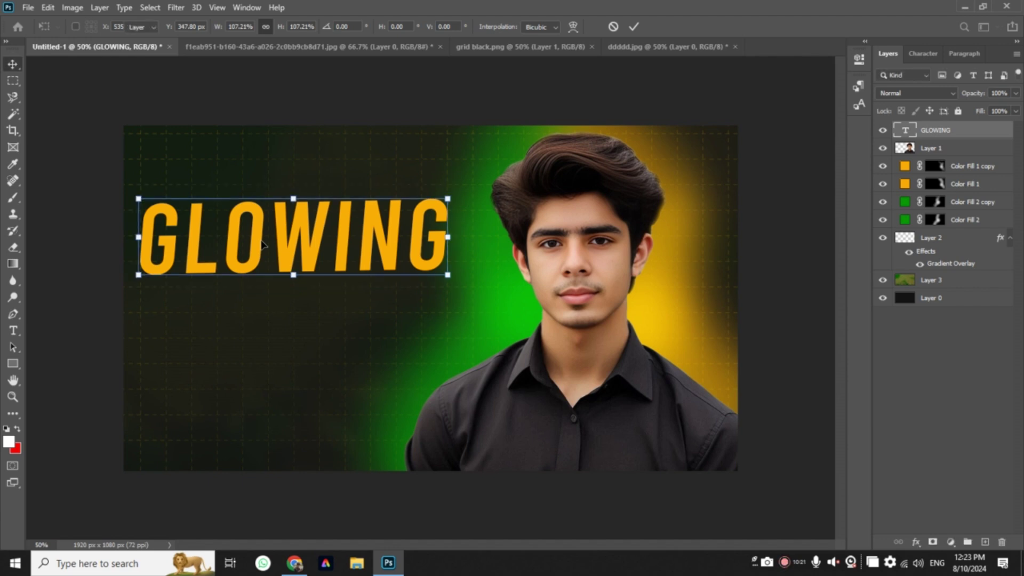
click(925, 360)
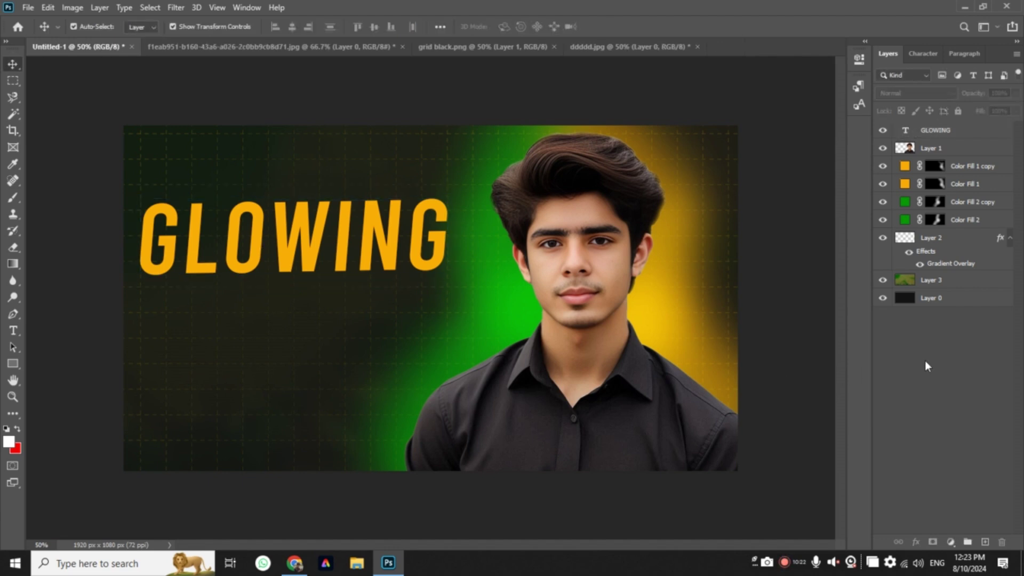
Duplicate the GLOWING text layer and place the copy directly below it
click(342, 240)
key(ctrl+j)
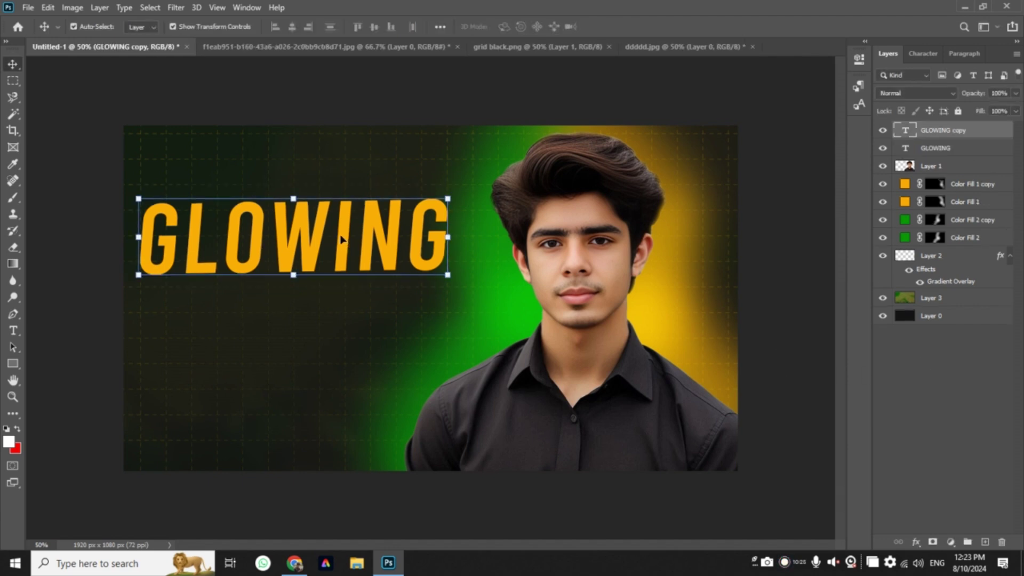
drag(342, 240, 331, 328)
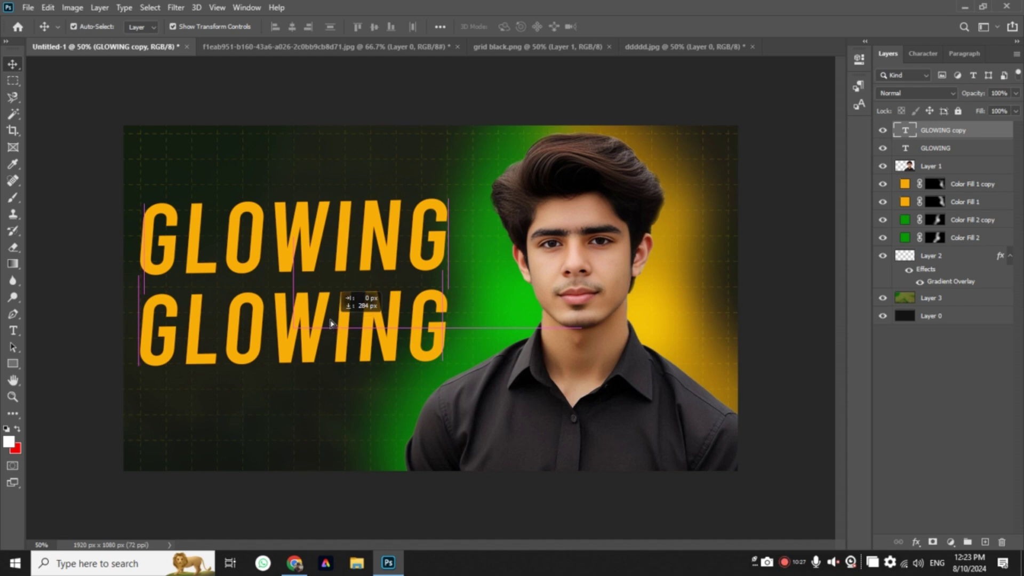
Change the lower copy's text to TUTORIAL and nudge it slightly up and left
double_click(331, 318)
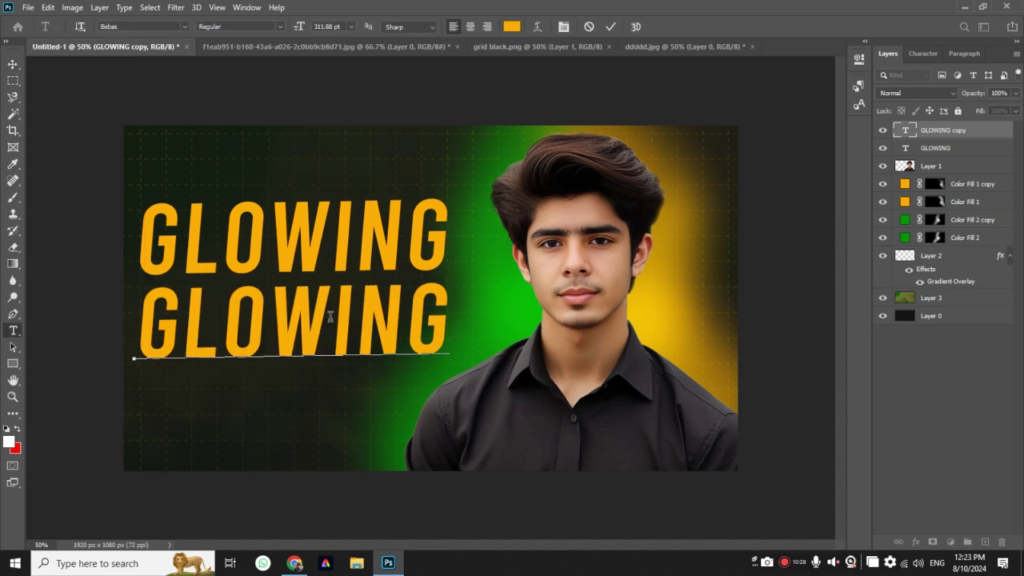
text(TUTOT)
key(BackSpace)
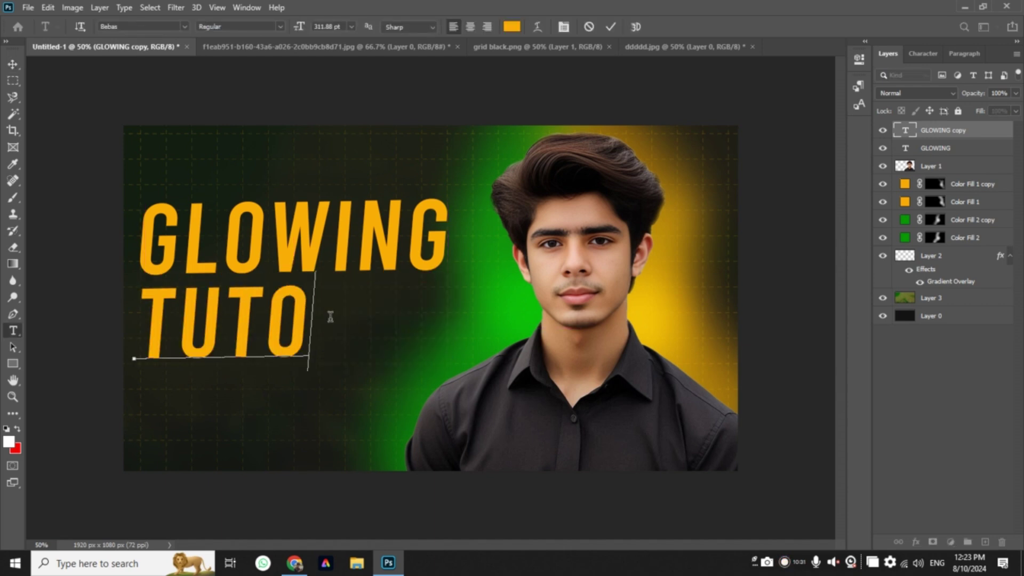
key(BackSpace)
text(ORIAL)
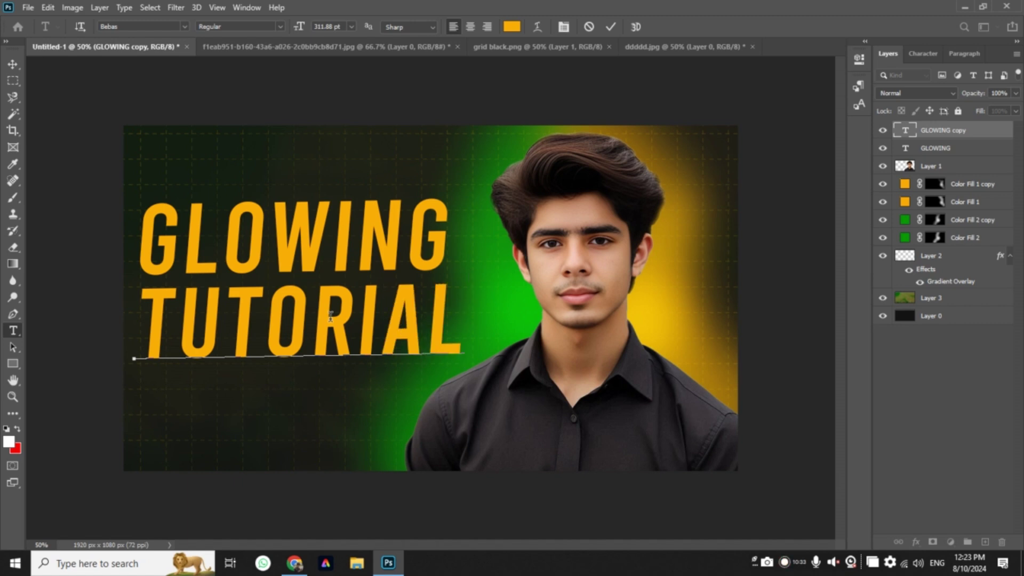
click(13, 64)
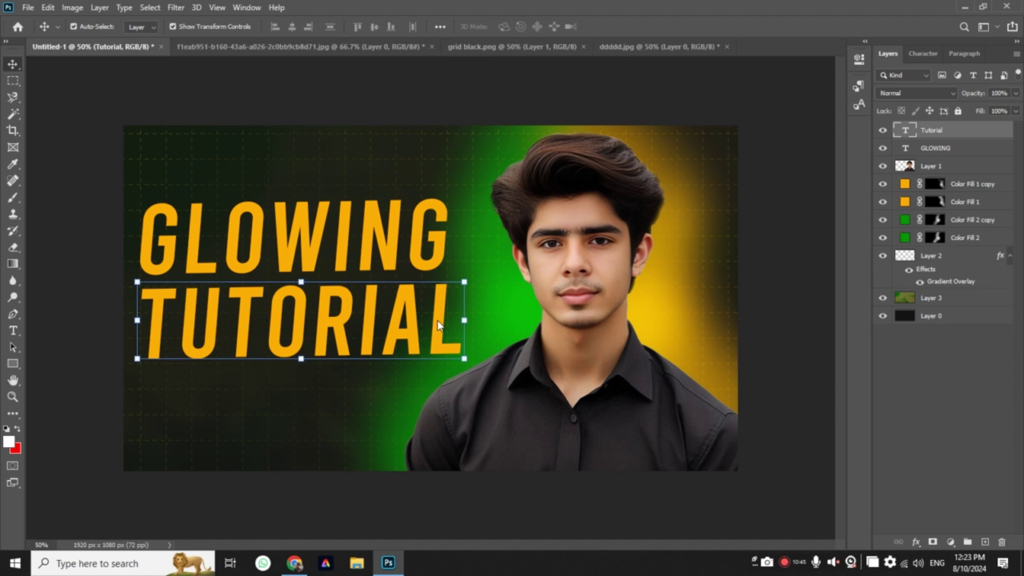
key(Up)
key(Up)
key(Up)
key(Left)
key(Left)
key(Left)
key(Left)
key(Left)
key(Left)
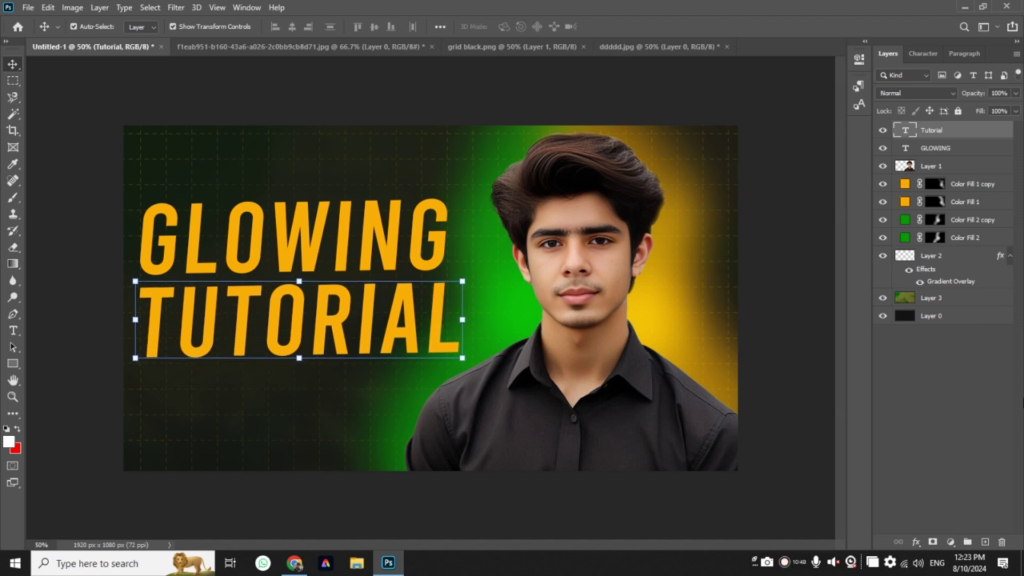
click(1003, 401)
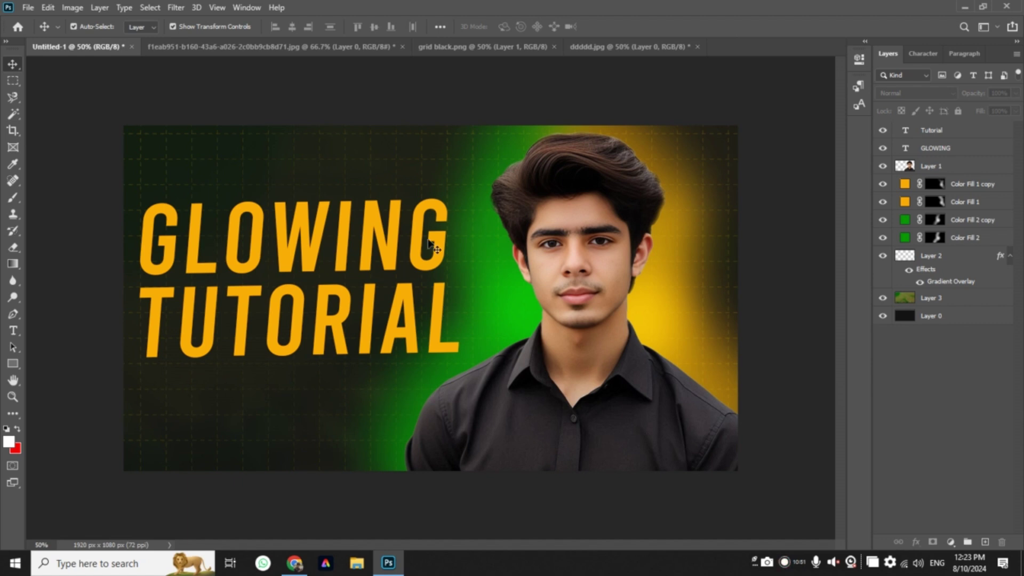
Recolour the TUTORIAL text to bright cyan 00f0ff
double_click(422, 293)
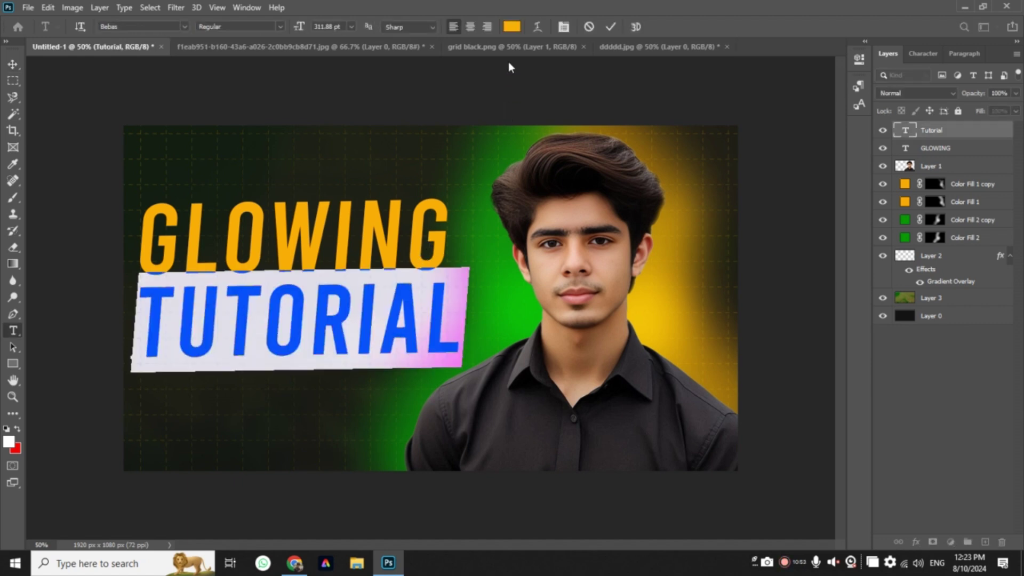
click(511, 27)
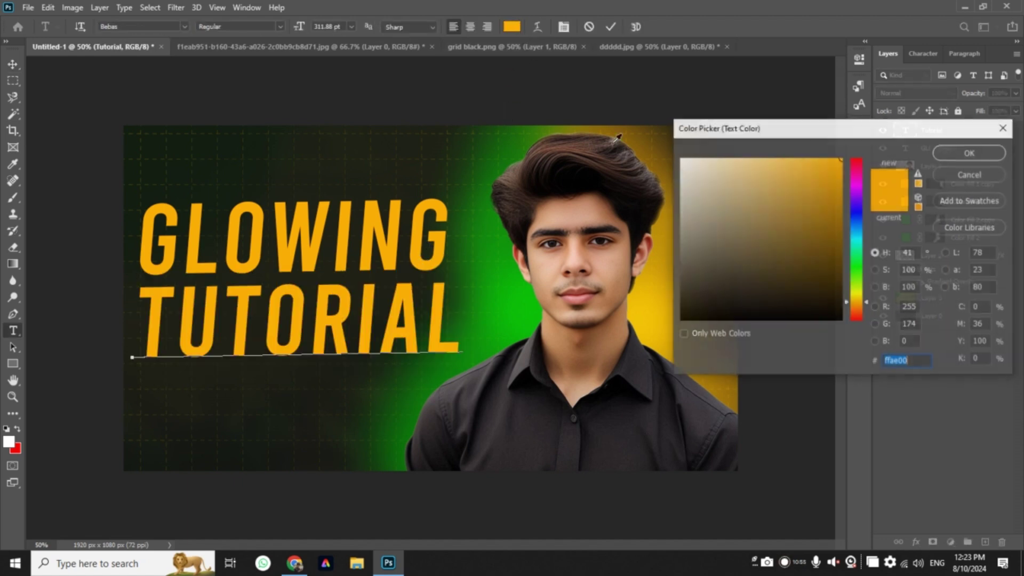
click(856, 236)
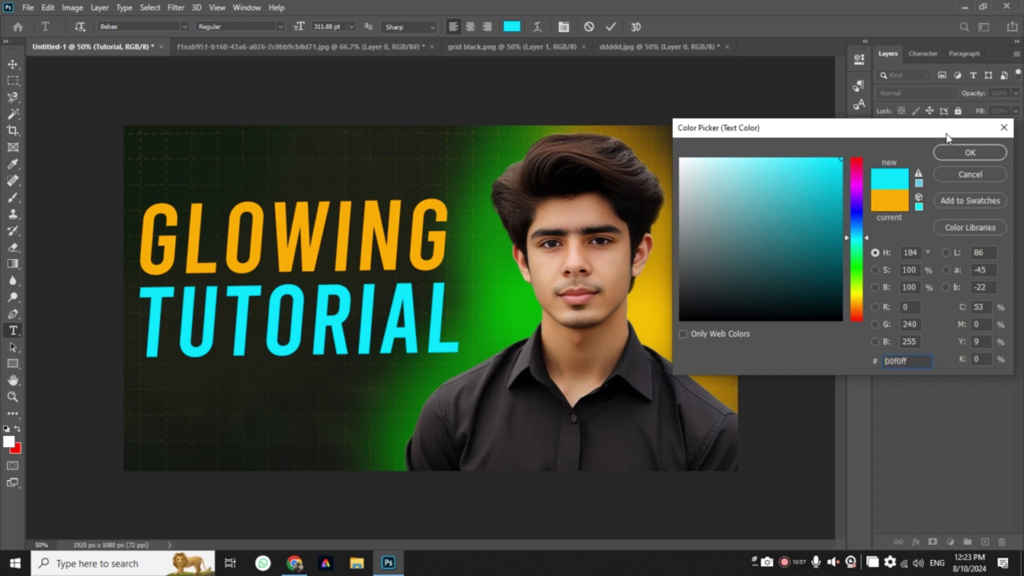
click(968, 157)
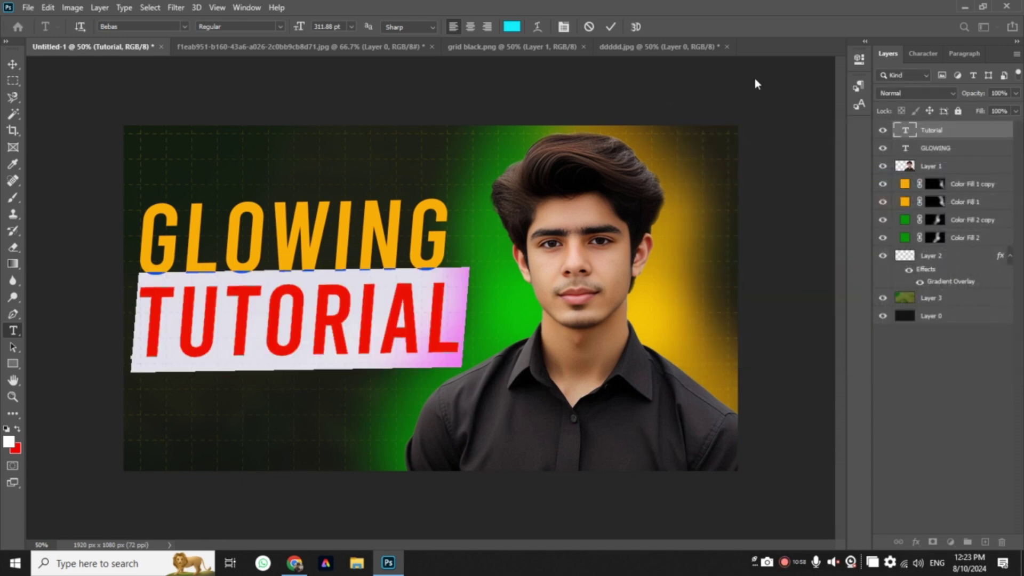
click(610, 26)
key(v)
click(908, 385)
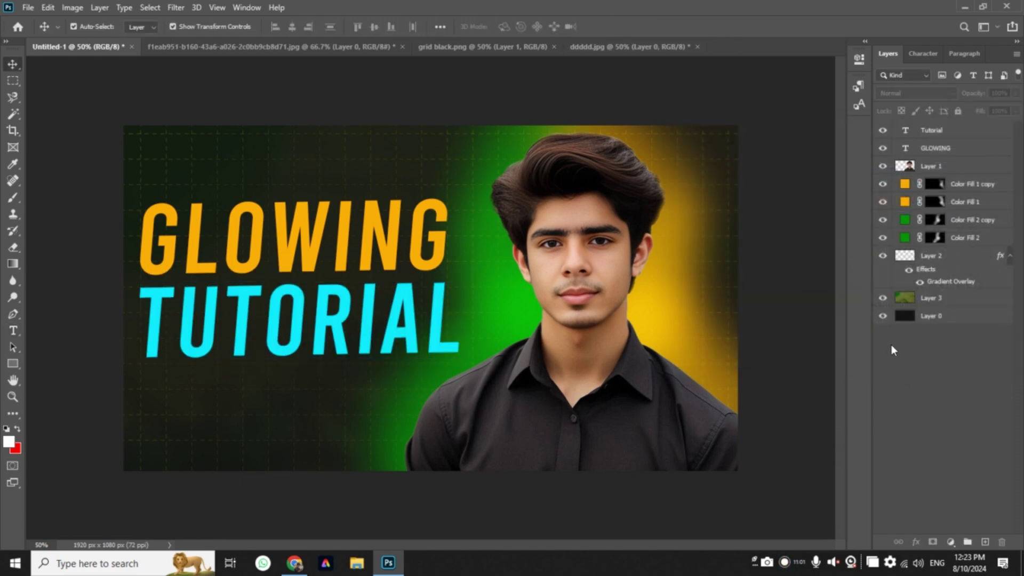
click(426, 210)
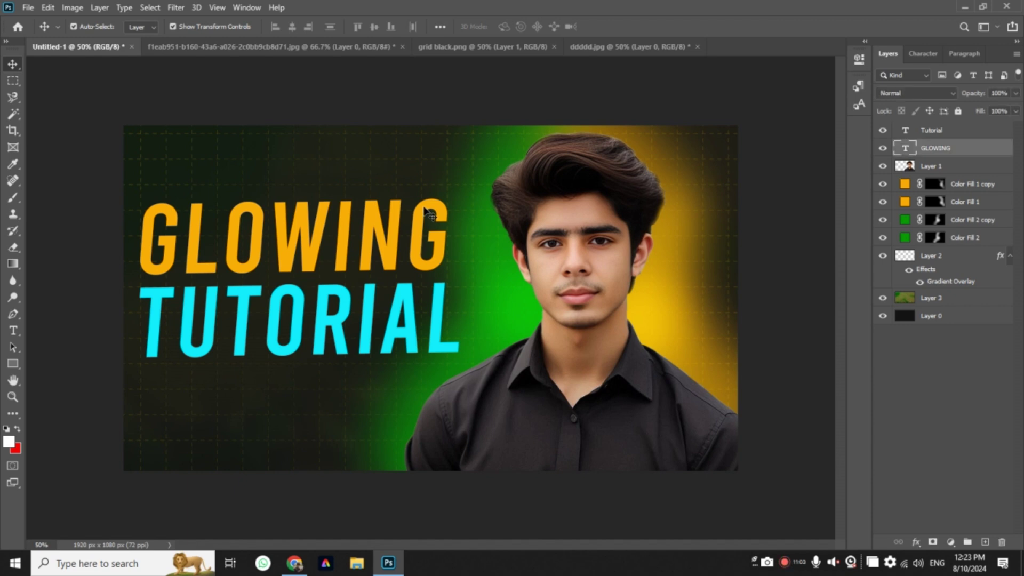
Add a Gradient Overlay to GLOWING with its left colour stop set to dark gold c09605
right_click(907, 151)
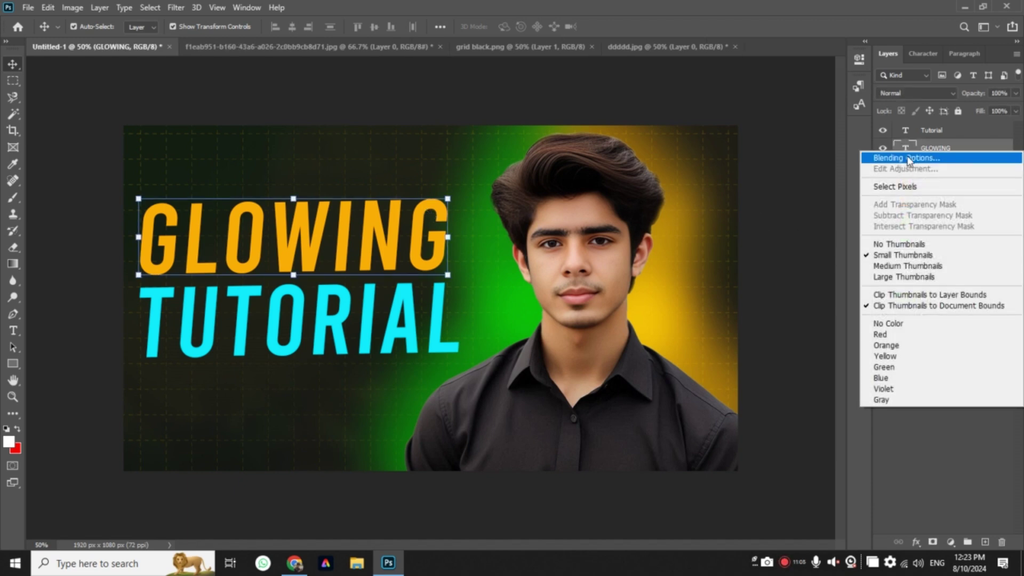
click(909, 158)
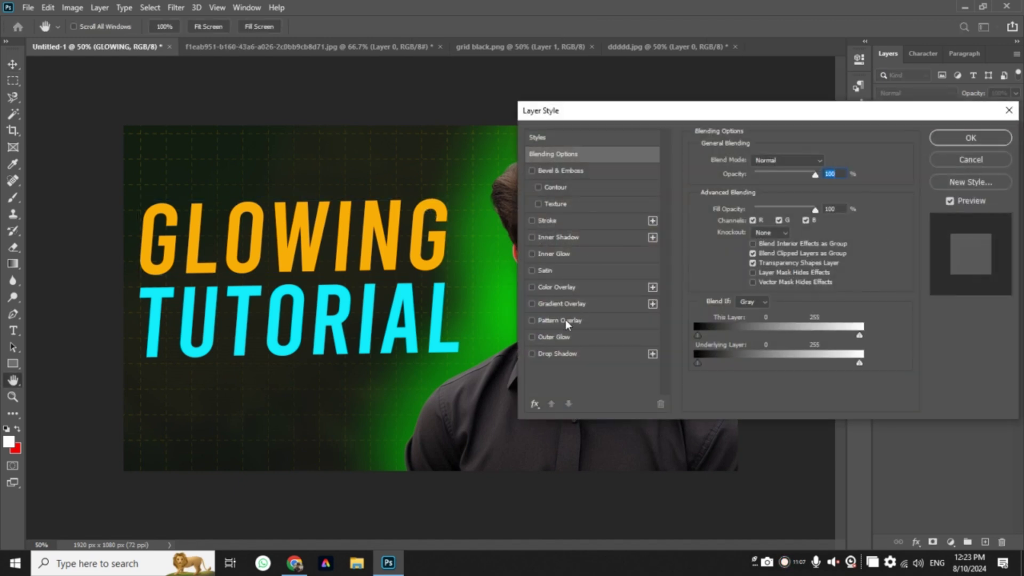
click(532, 304)
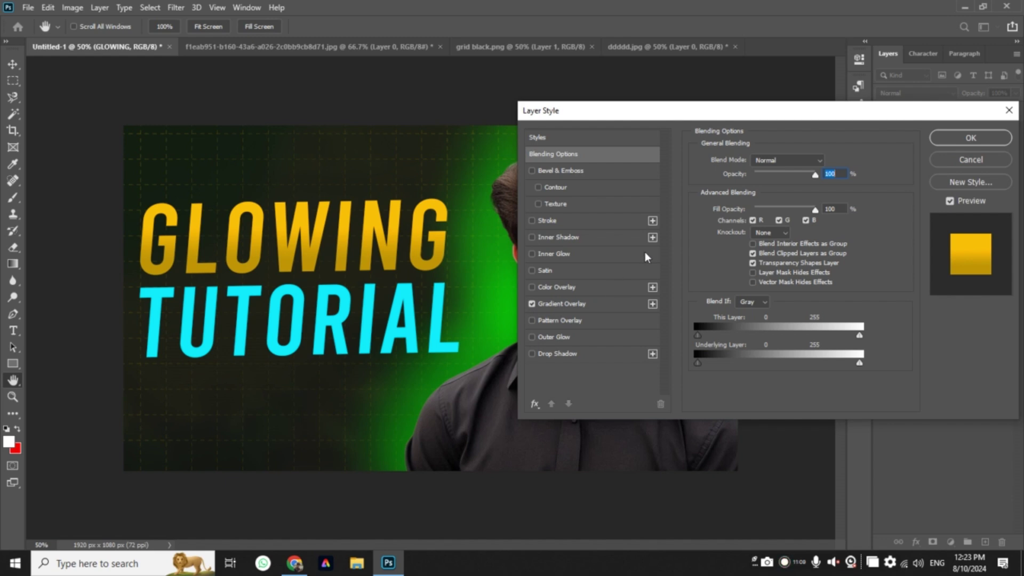
click(575, 303)
click(785, 193)
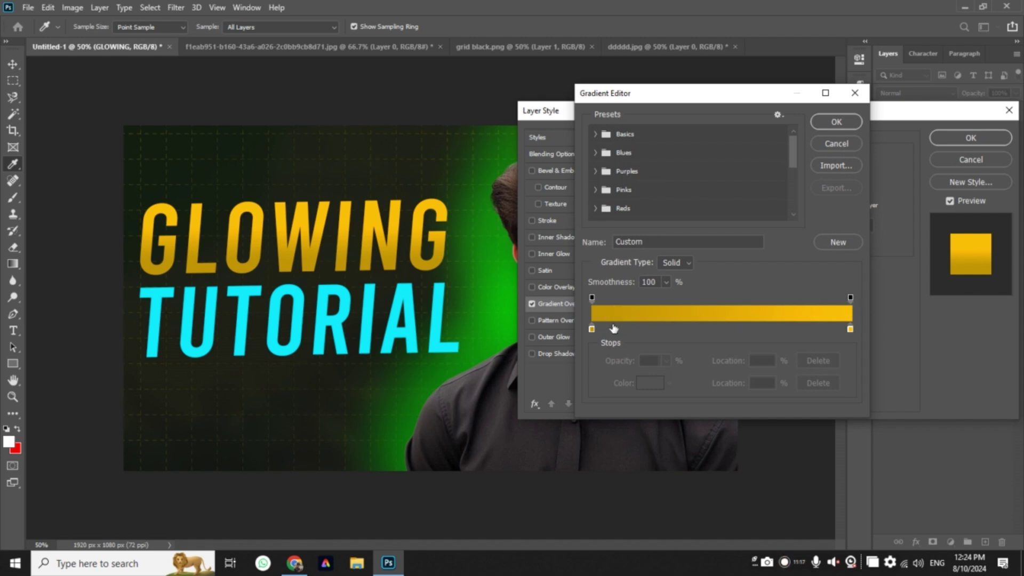
click(592, 330)
click(645, 384)
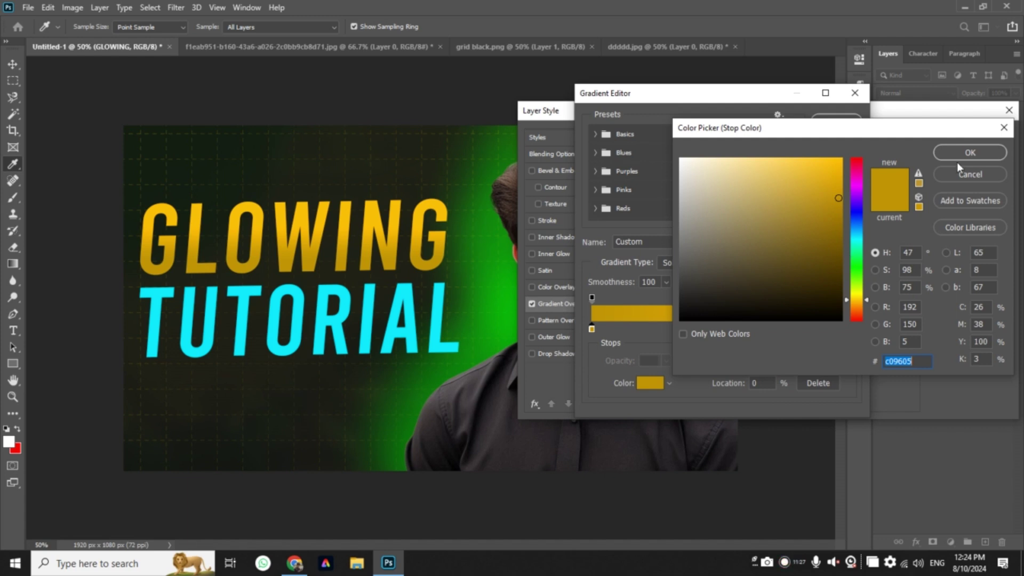
click(968, 153)
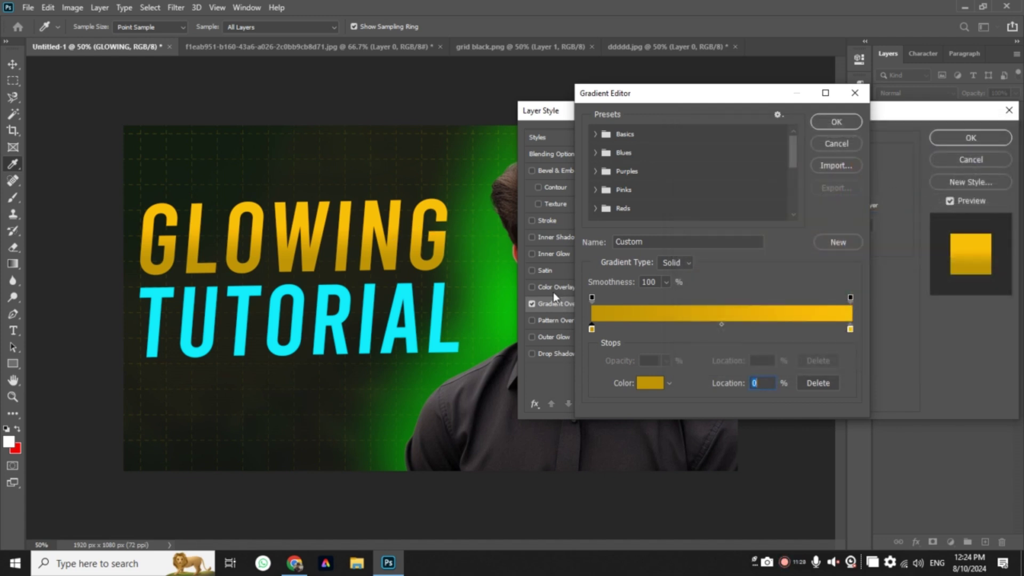
click(823, 123)
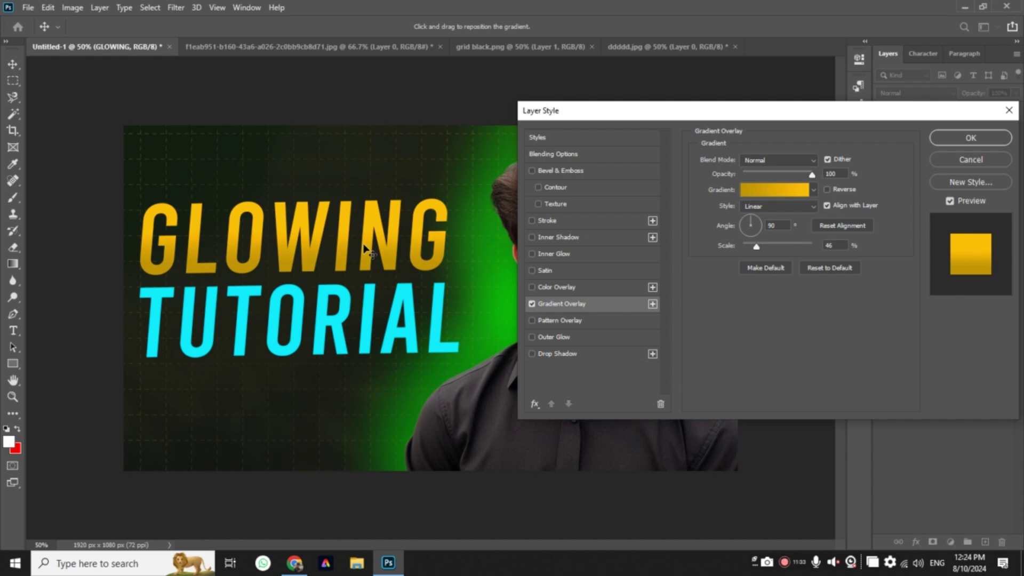
Set GLOWING's gradient overlay to a 90° angle and 56% scale, and apply it
mouse_move(763, 228)
mouse_down()
mouse_move(620, 243)
mouse_move(845, 250)
mouse_up()
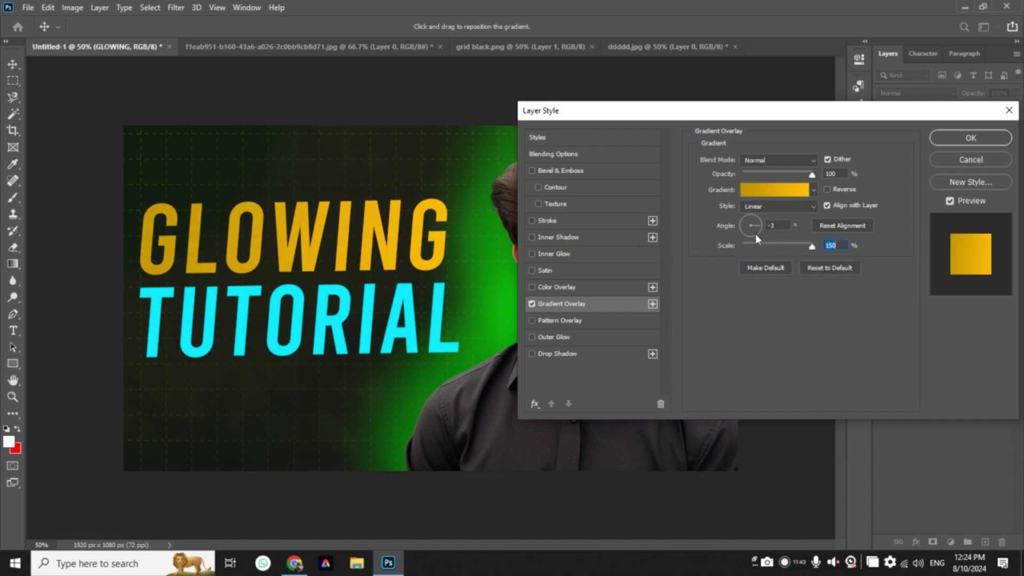
double_click(782, 224)
text(120)
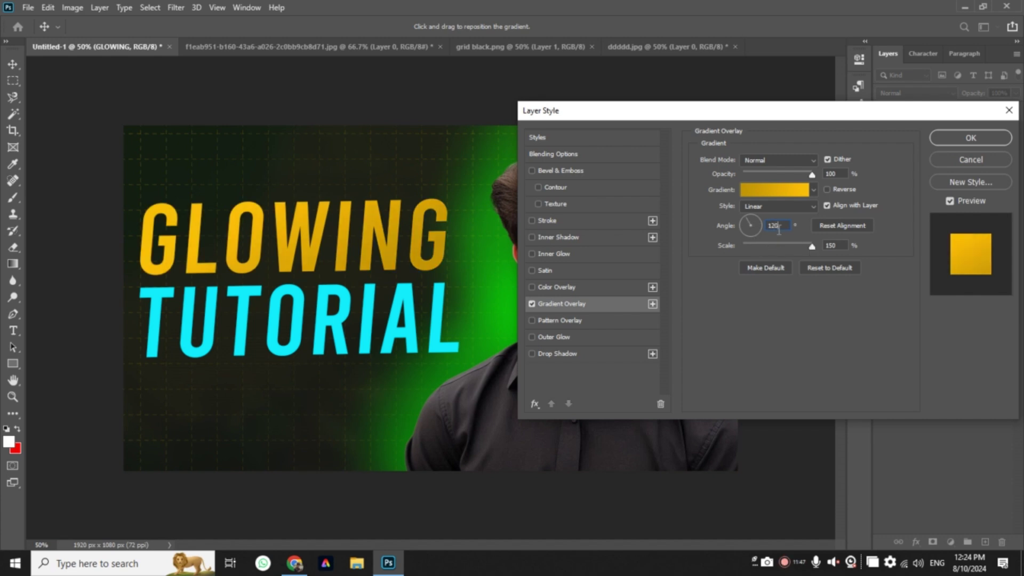
click(752, 233)
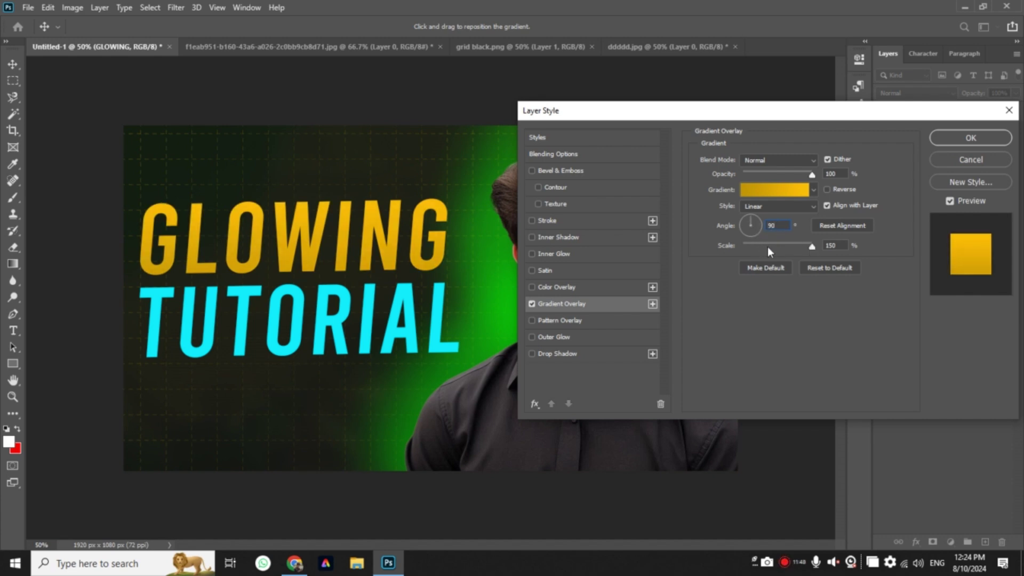
double_click(785, 228)
text(100)
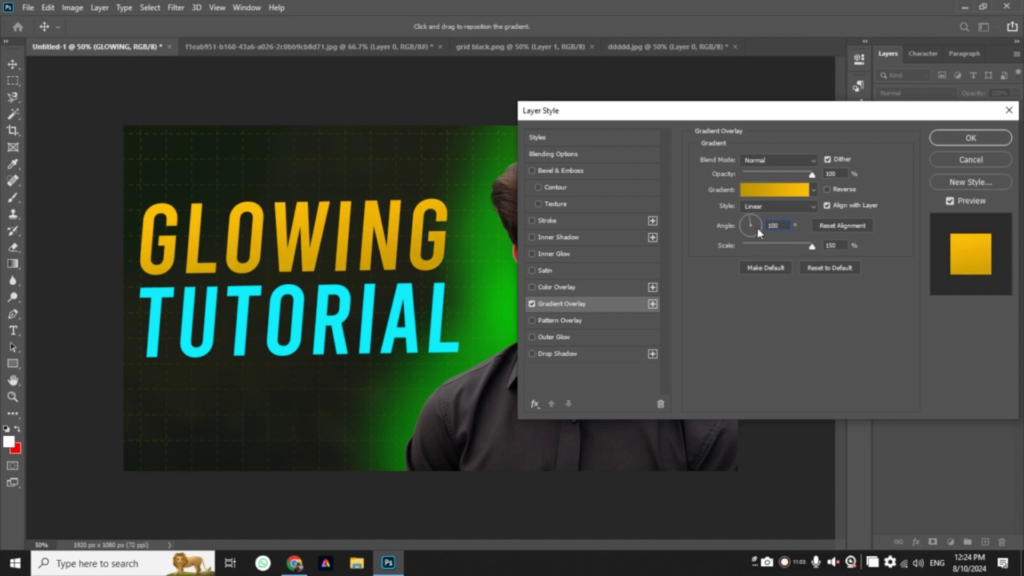
key(BackSpace)
key(BackSpace)
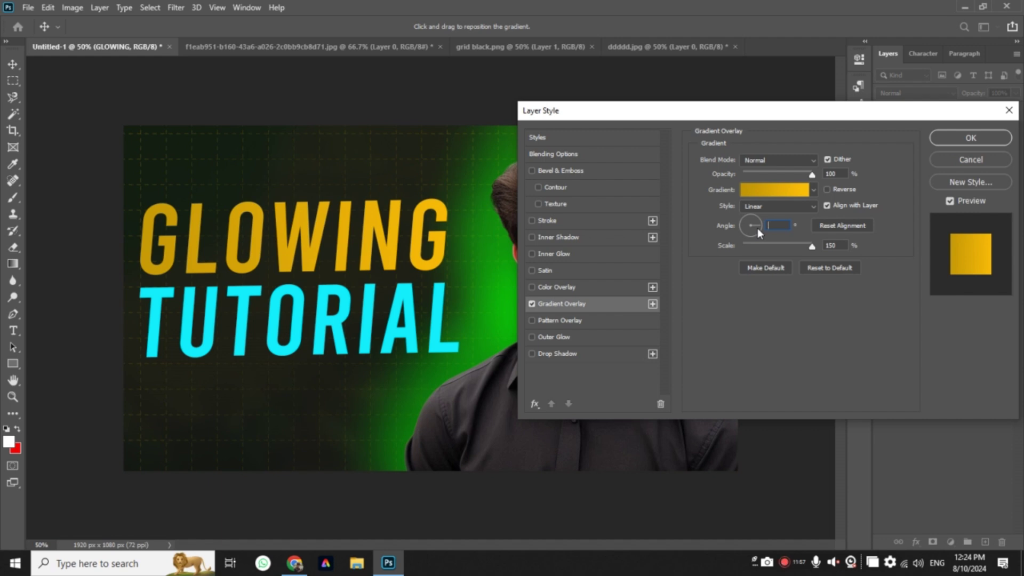
text(90)
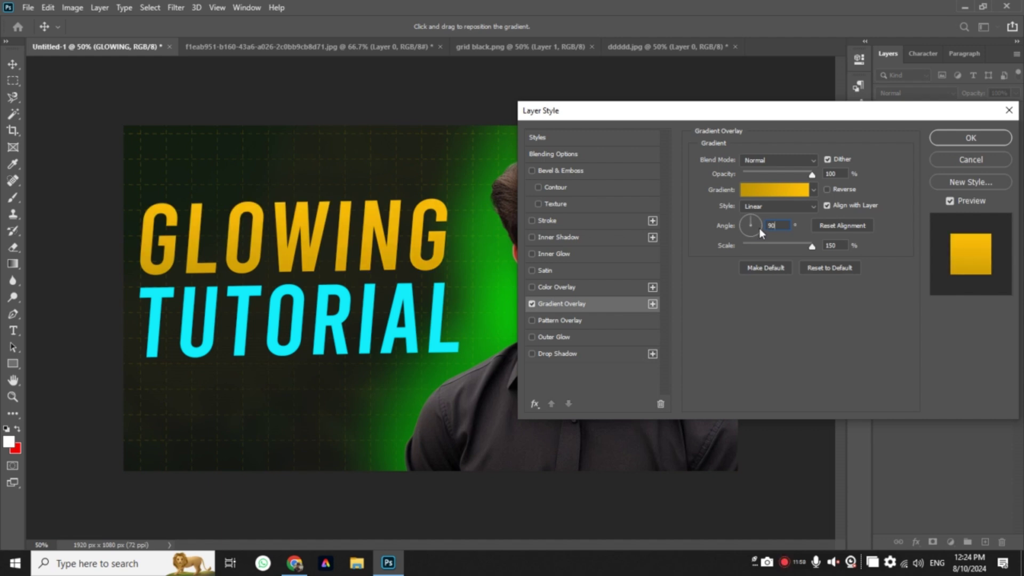
mouse_move(811, 246)
mouse_down()
mouse_move(715, 247)
mouse_move(762, 248)
mouse_up()
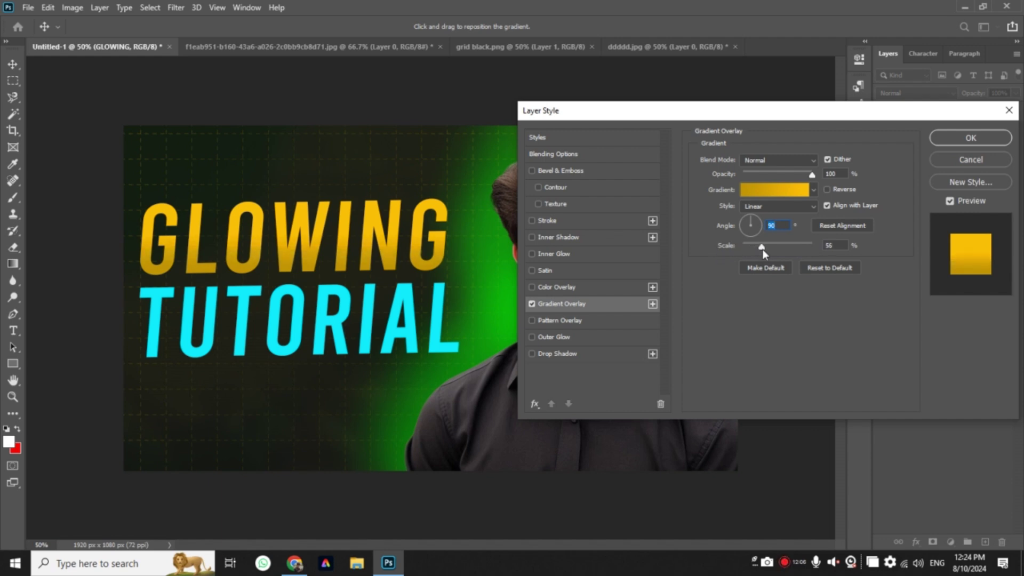
click(950, 140)
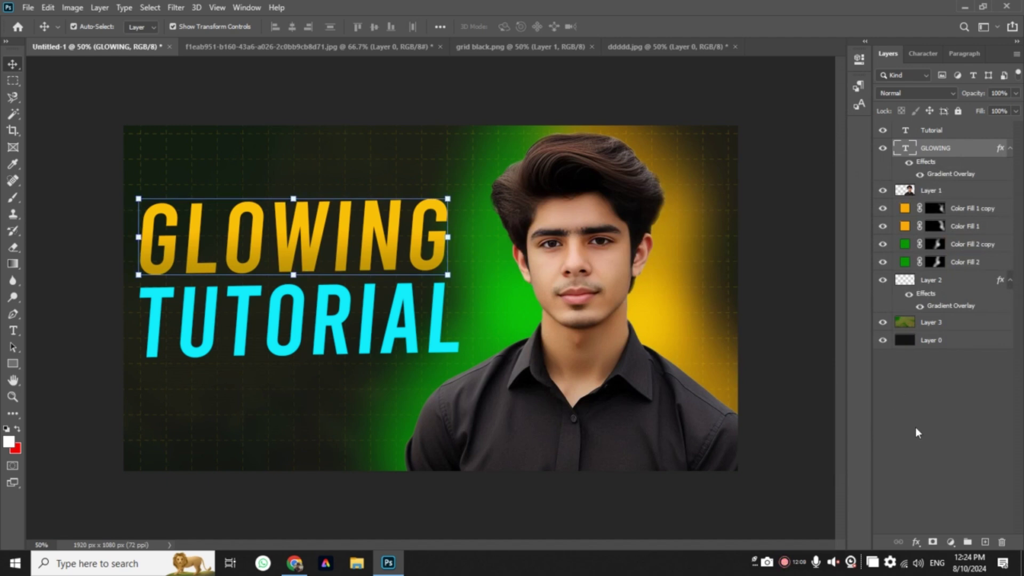
Add a drop shadow to the GLOWING text layer
click(927, 149)
right_click(927, 151)
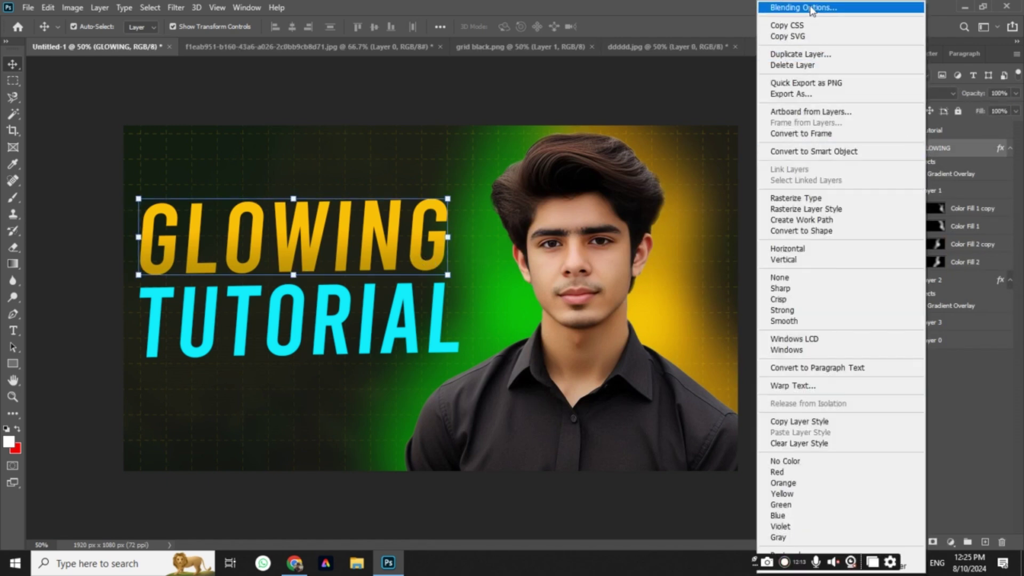
click(802, 7)
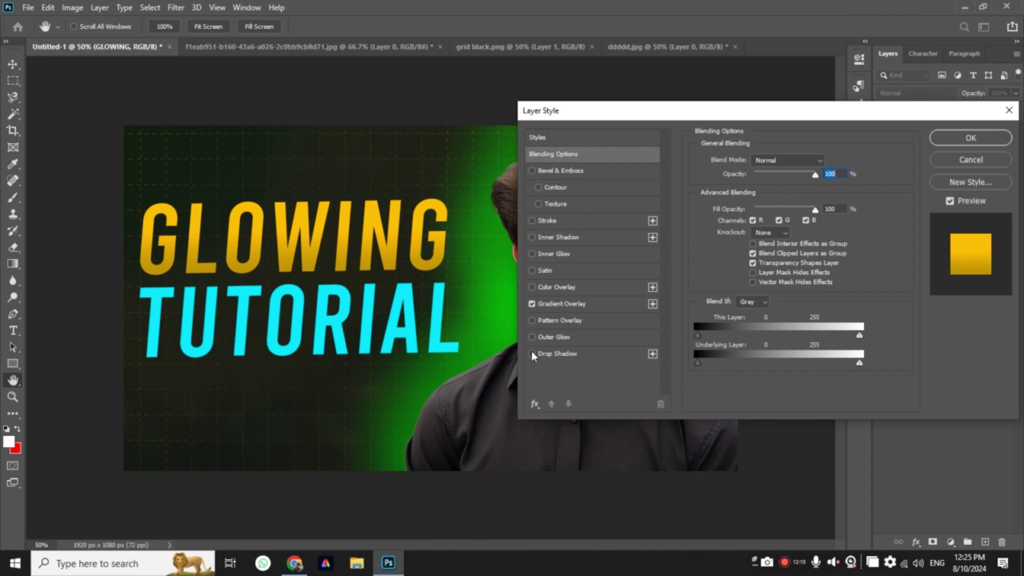
click(531, 353)
click(561, 354)
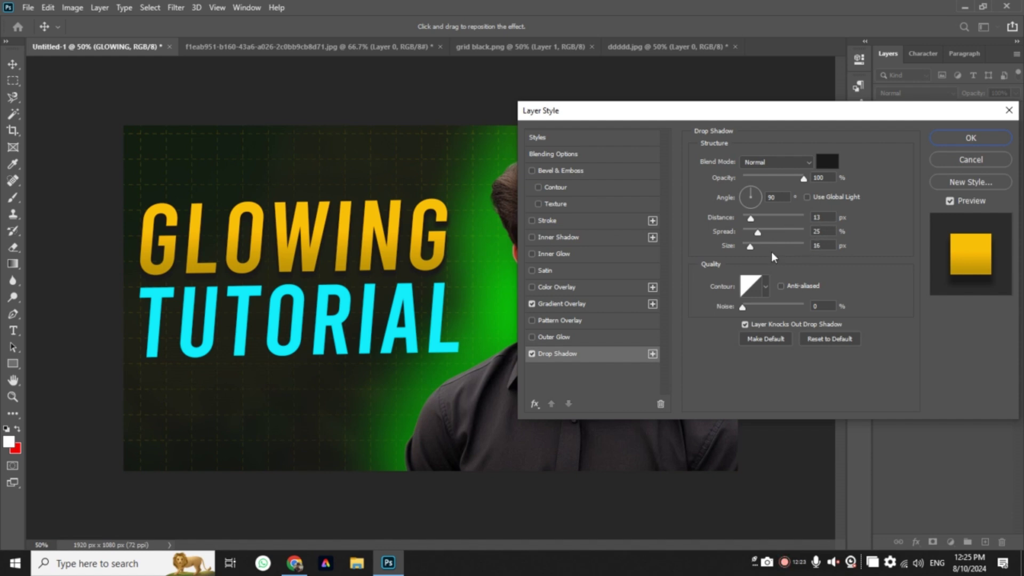
click(985, 140)
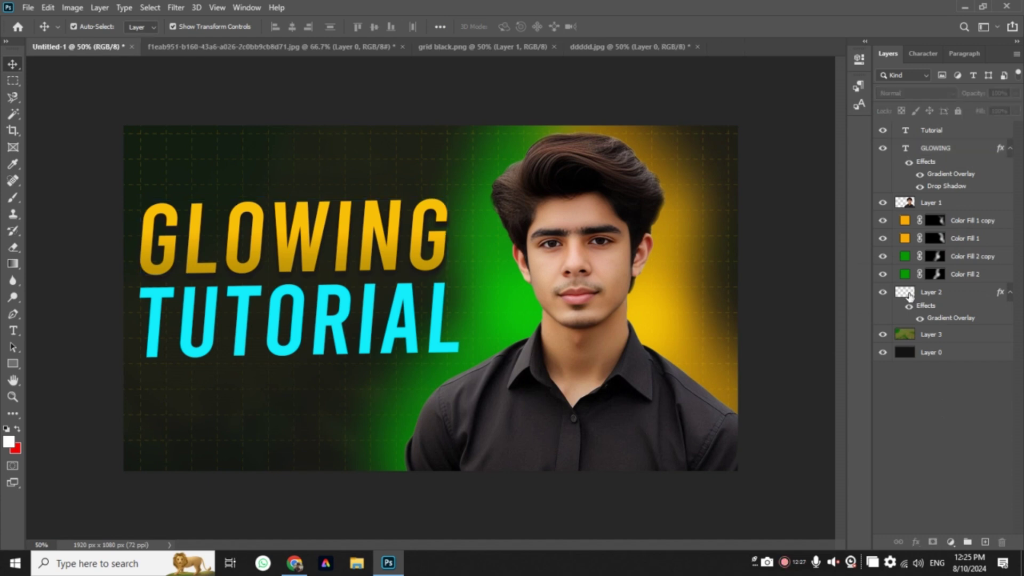
Add a matching drop shadow to the TUTORIAL text layer, then deselect it
click(931, 130)
right_click(931, 128)
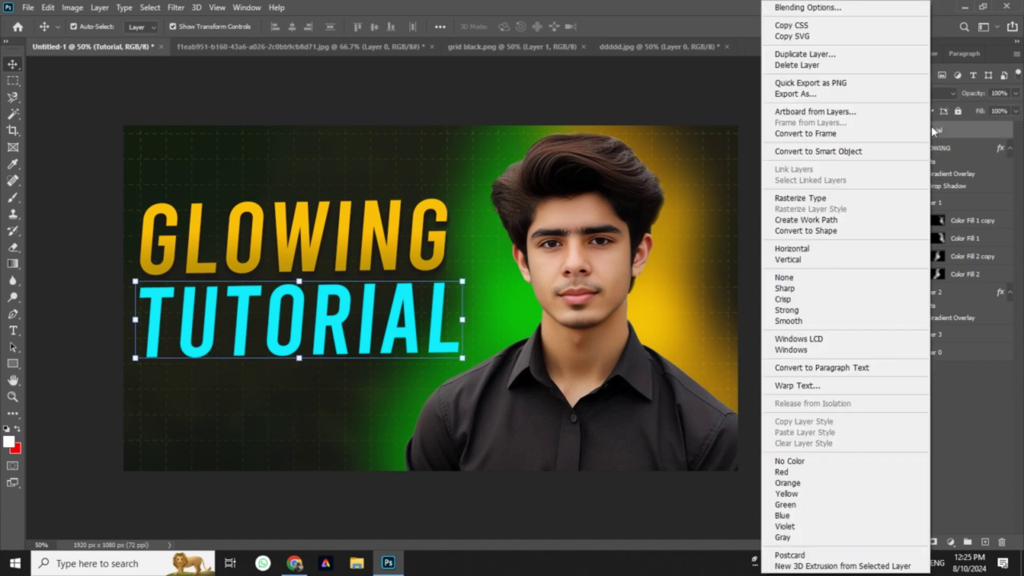
click(806, 8)
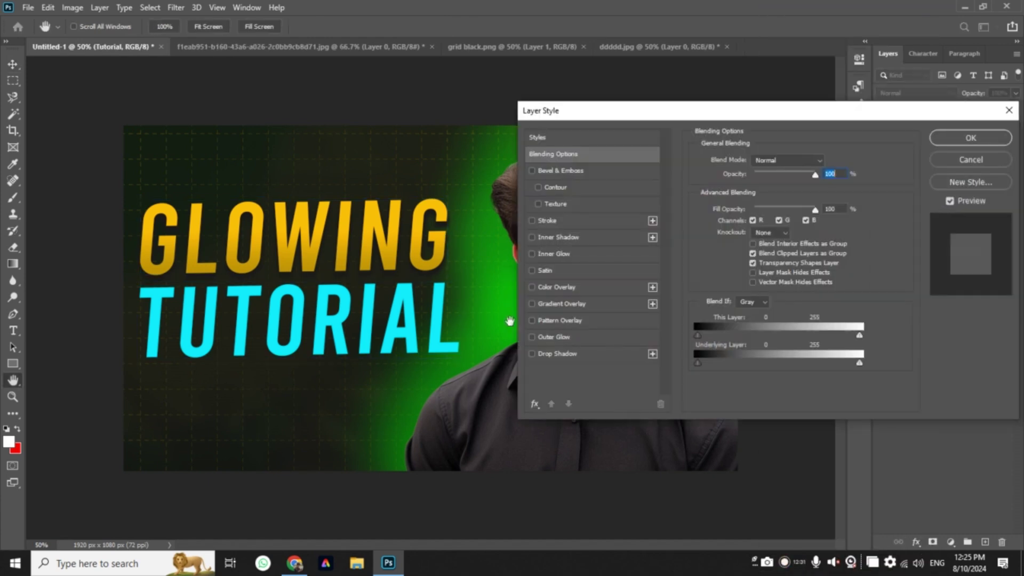
click(552, 351)
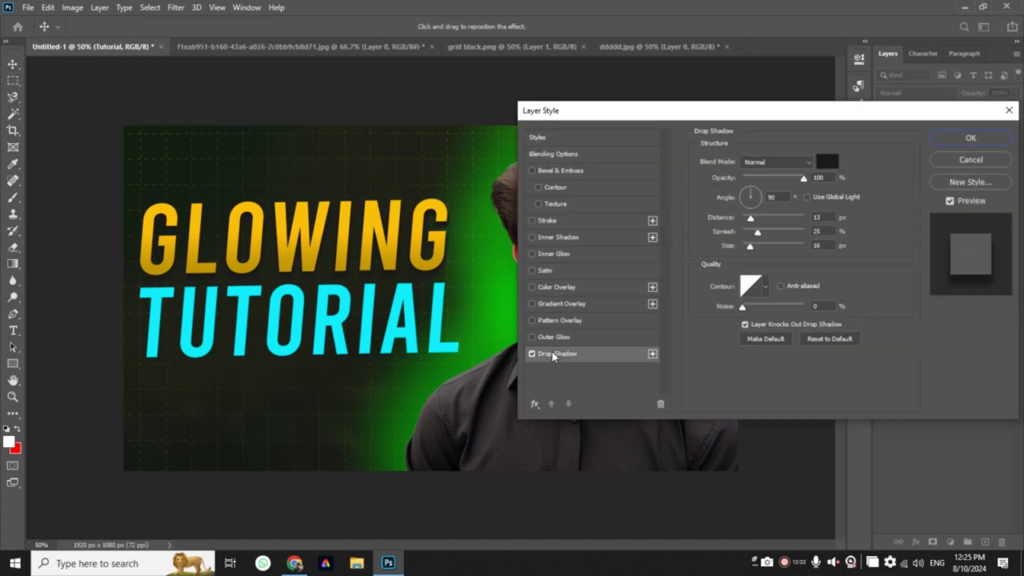
click(970, 137)
click(918, 444)
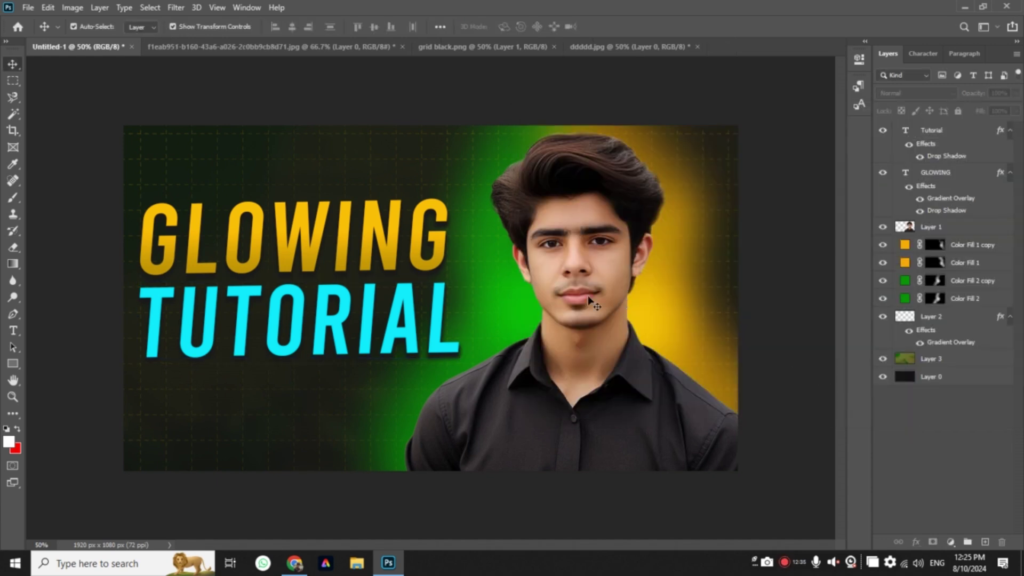
Scale GLOWING and TUTORIAL together to about 95% and nudge them down and right
click(312, 243)
shift+click(323, 301)
key(ctrl+t)
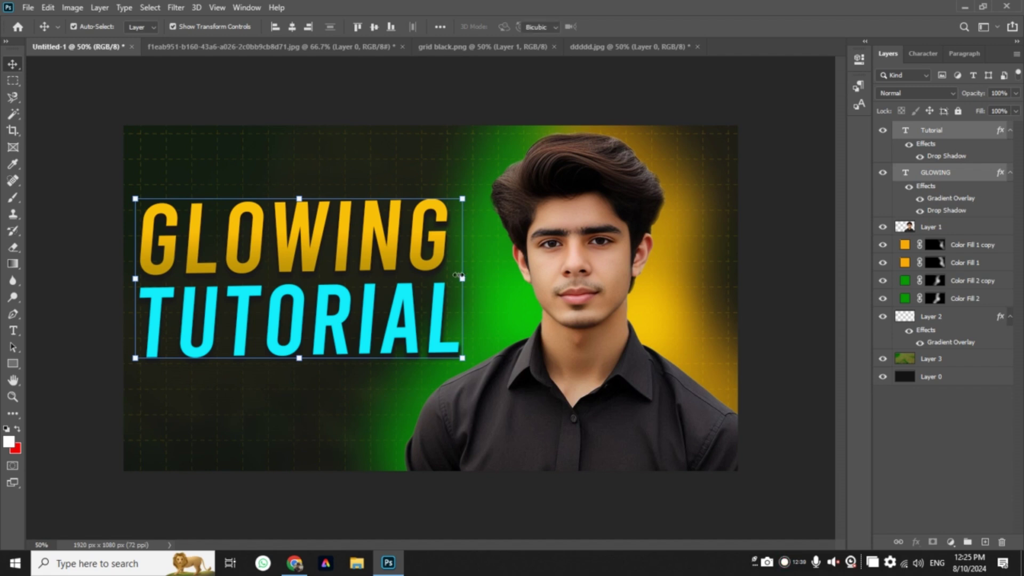
drag(460, 279, 433, 275)
drag(377, 261, 381, 268)
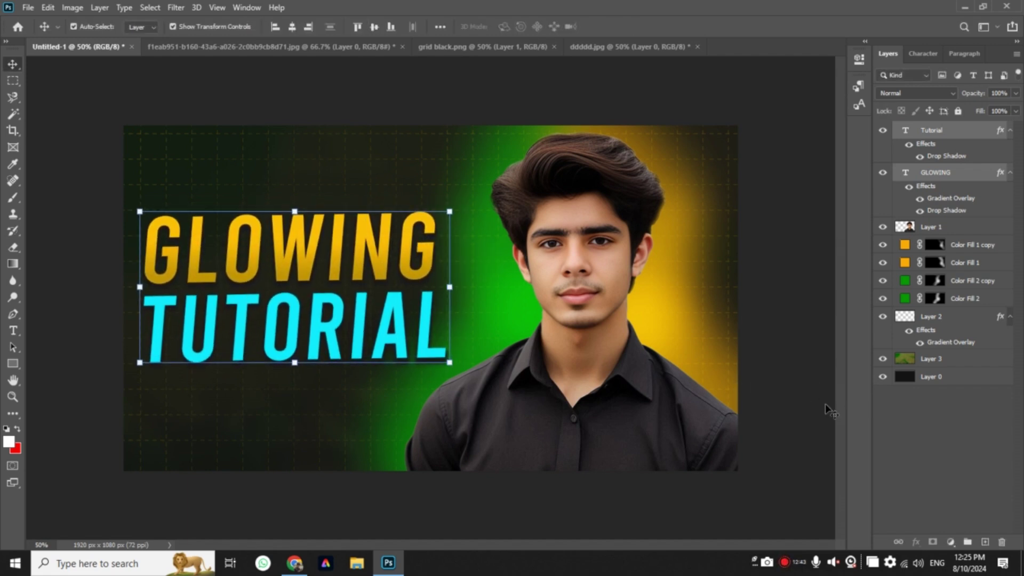
click(885, 431)
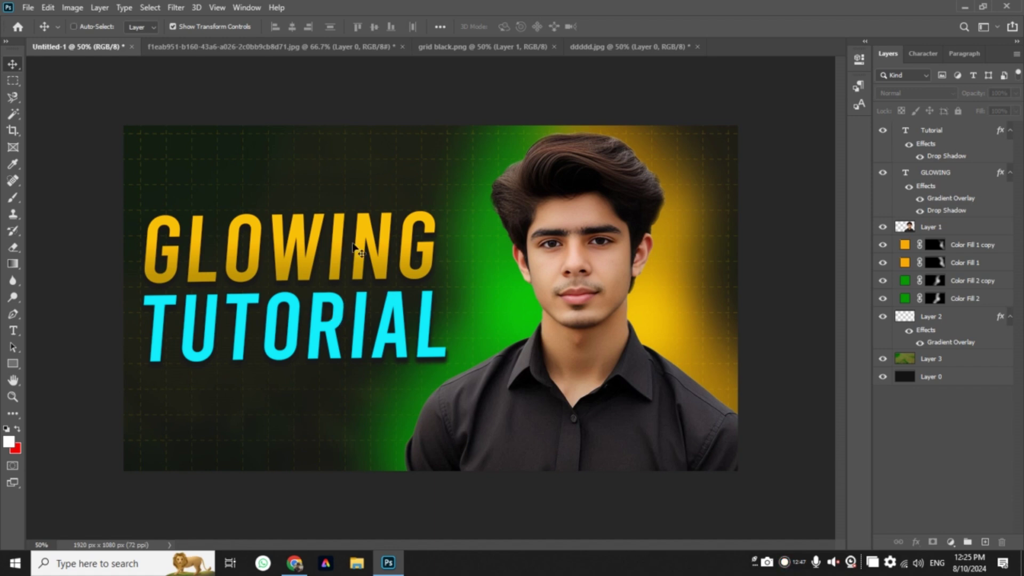
Open LOGO PS.png from the Data folder and place it into the thumbnail document
key(ctrl+o)
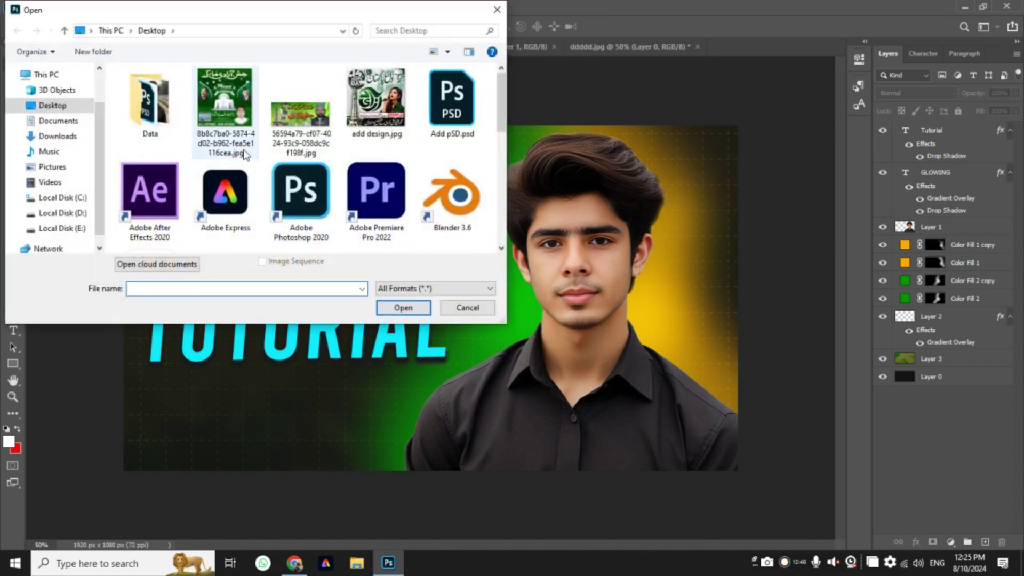
double_click(142, 106)
double_click(459, 110)
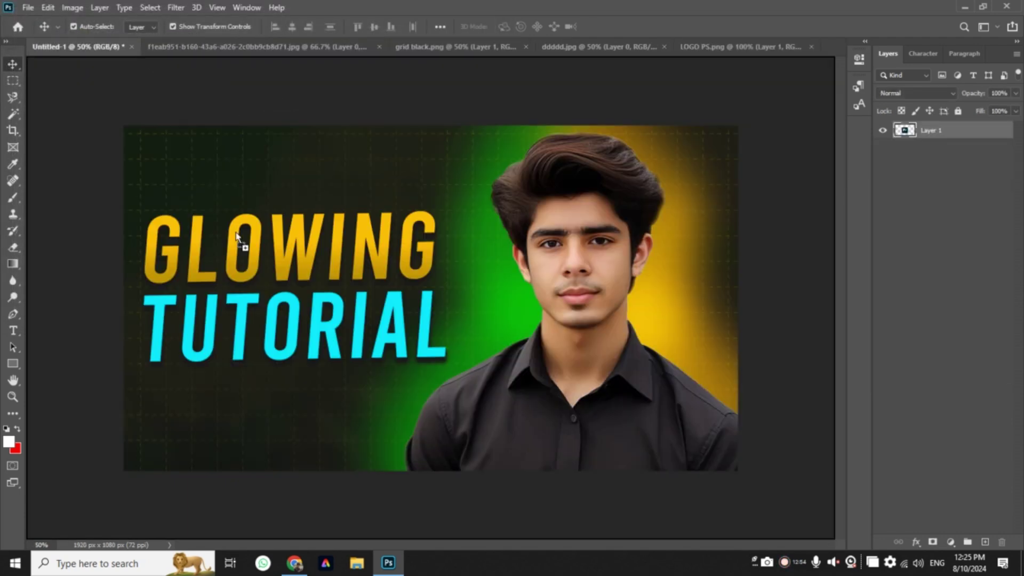
mouse_move(255, 146)
mouse_down()
mouse_move(266, 261)
mouse_move(225, 192)
mouse_move(242, 204)
mouse_up()
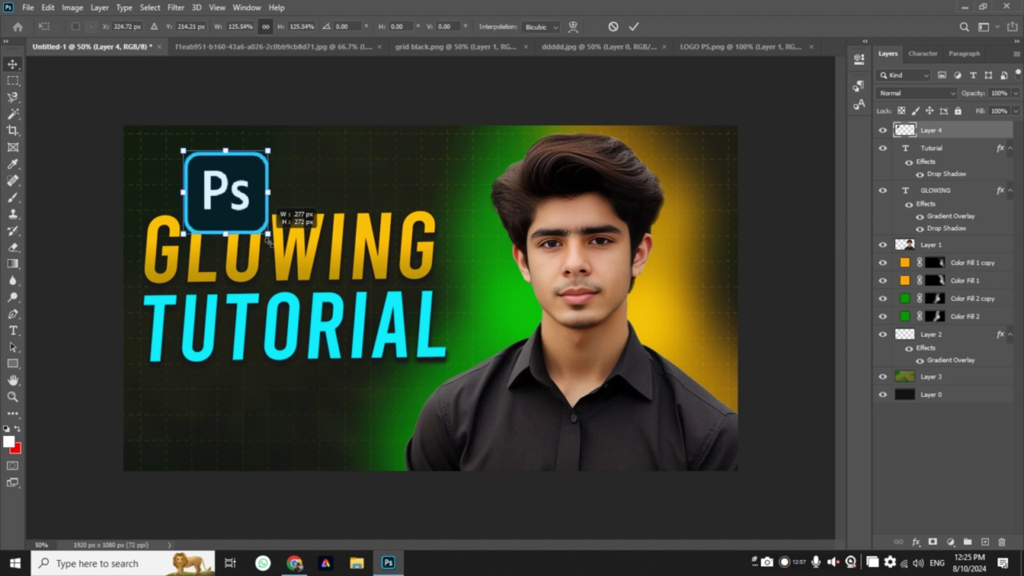
key(Return)
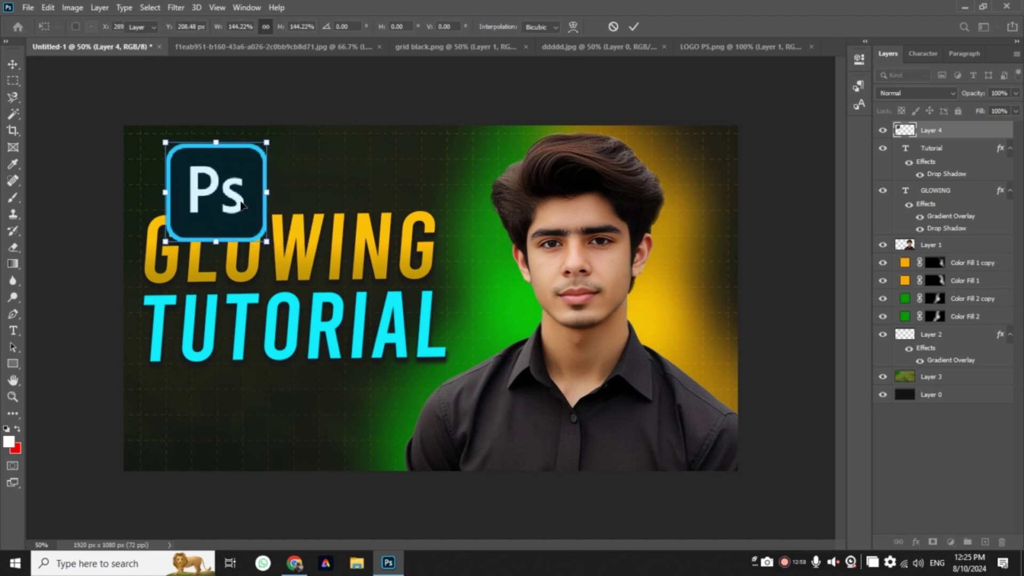
right_click(266, 191)
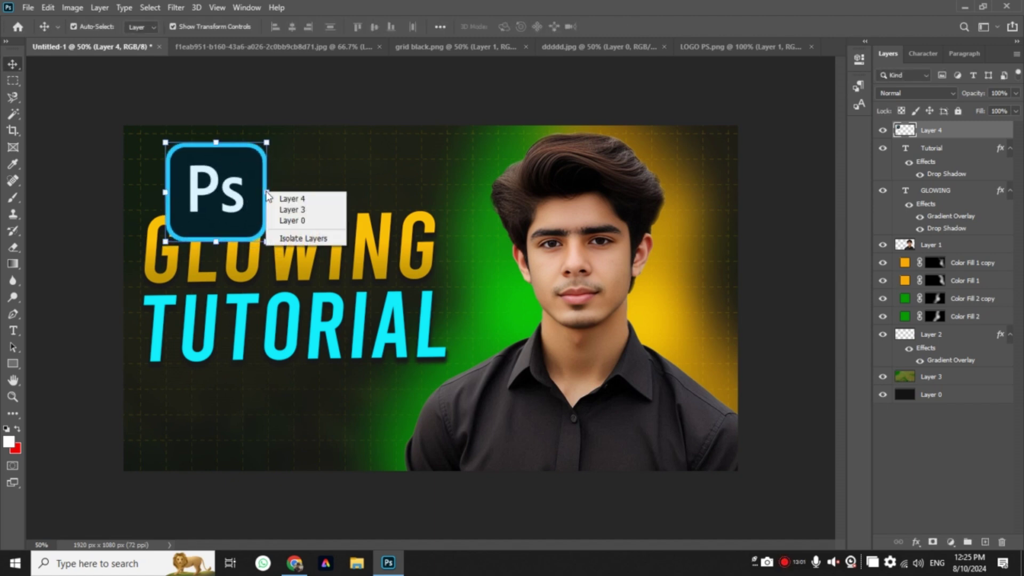
click(277, 198)
Give the Ps logo a slight perspective tilt and stretch it a little taller
key(ctrl+t)
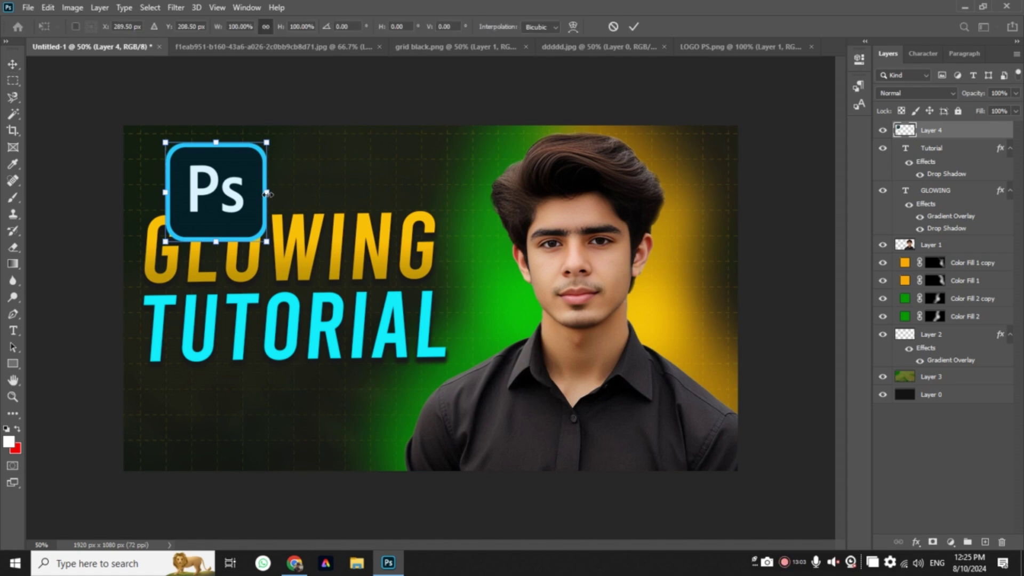
right_click(267, 195)
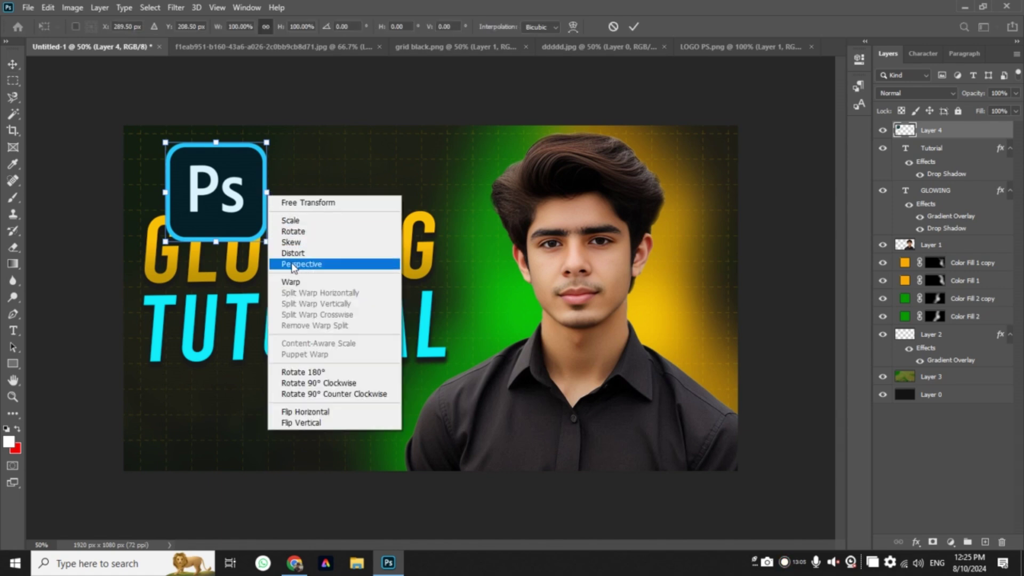
click(320, 264)
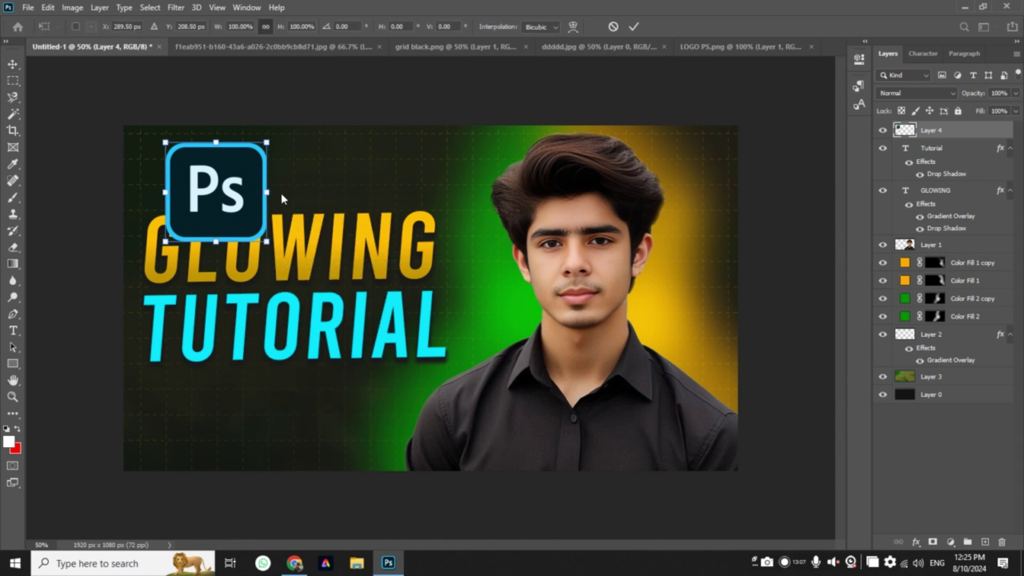
drag(267, 143, 267, 156)
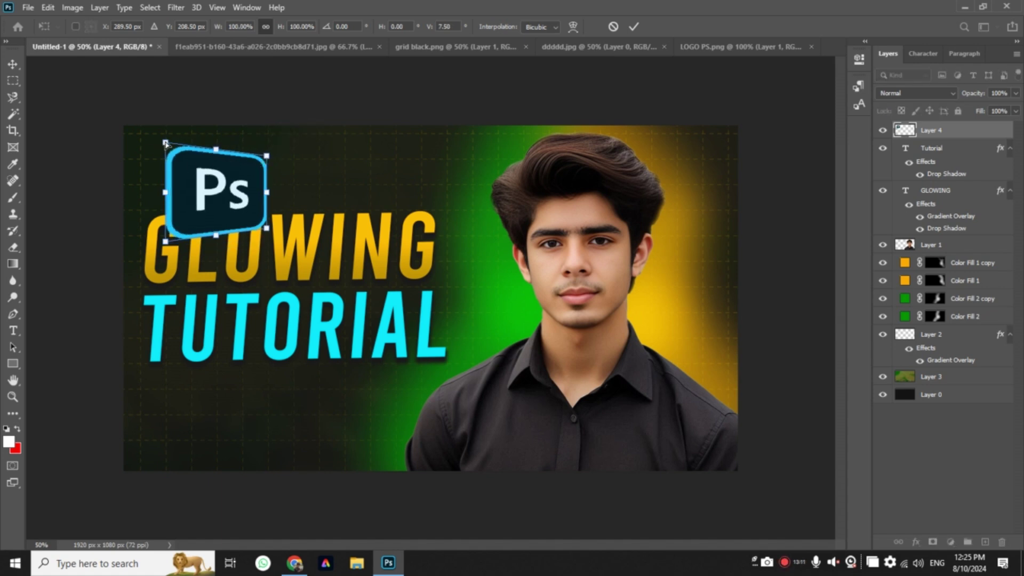
drag(165, 143, 165, 139)
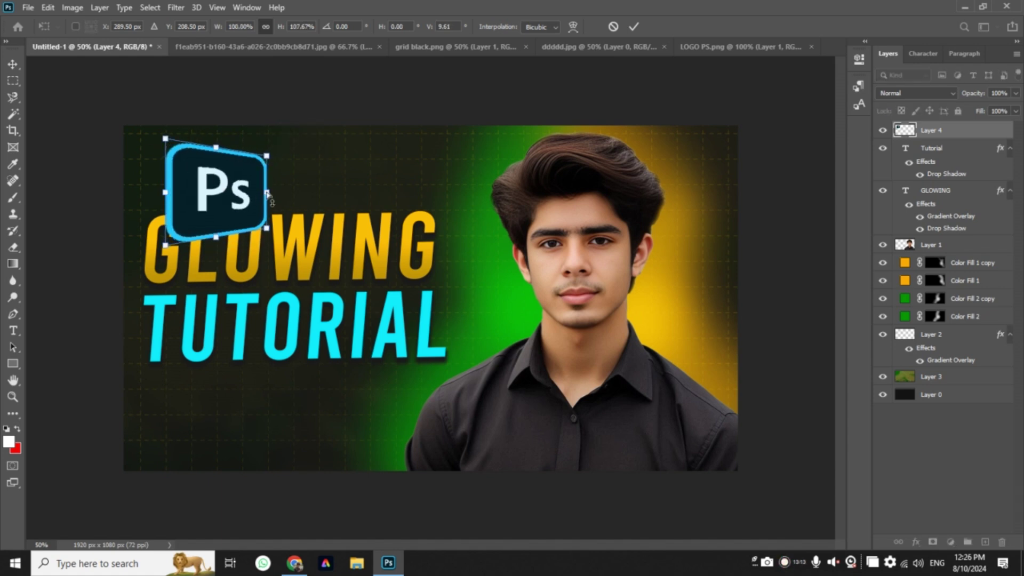
drag(268, 196, 295, 188)
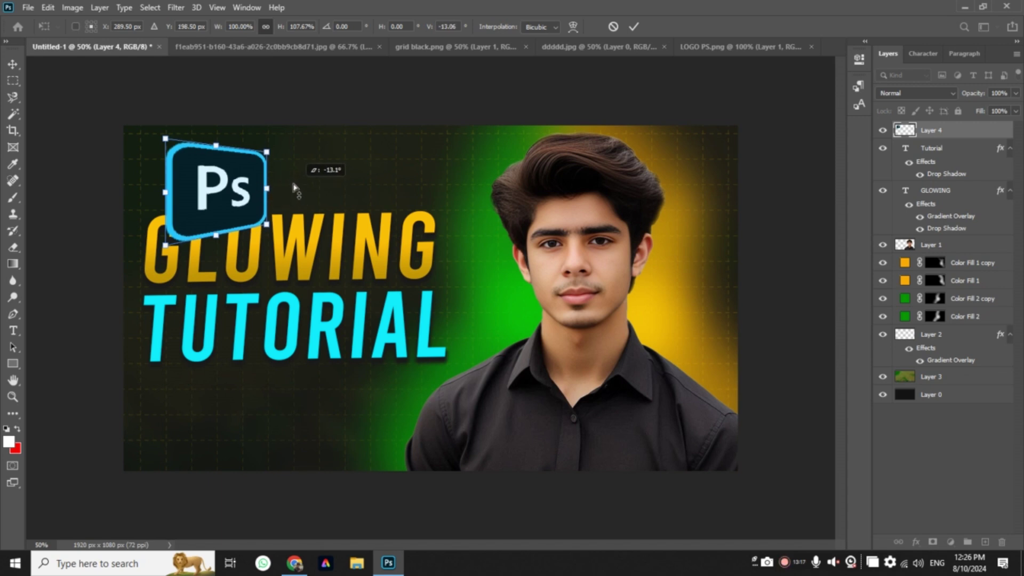
drag(294, 188, 293, 195)
mouse_move(167, 197)
mouse_down()
mouse_move(158, 192)
mouse_move(168, 197)
mouse_up()
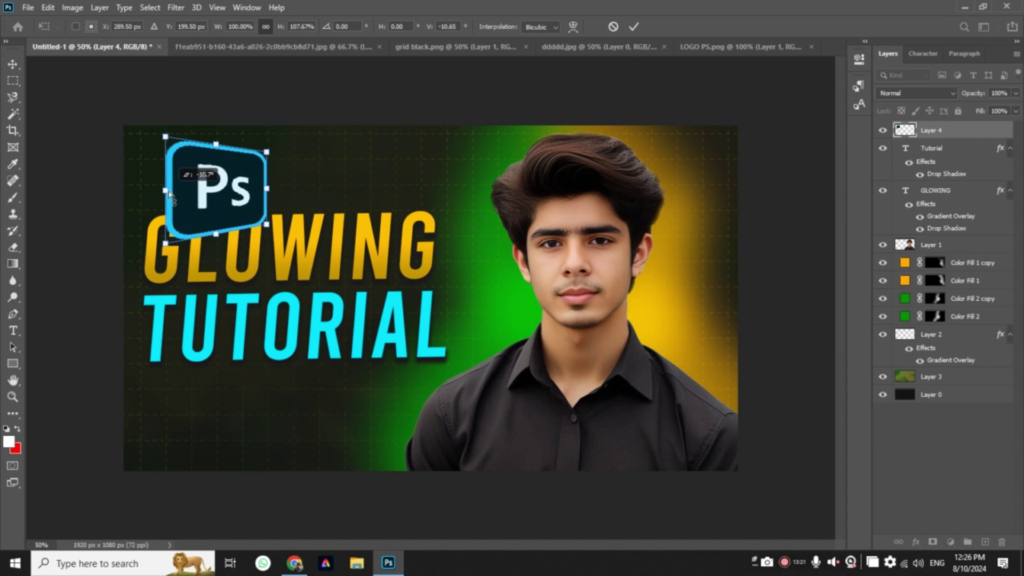
drag(166, 141, 167, 144)
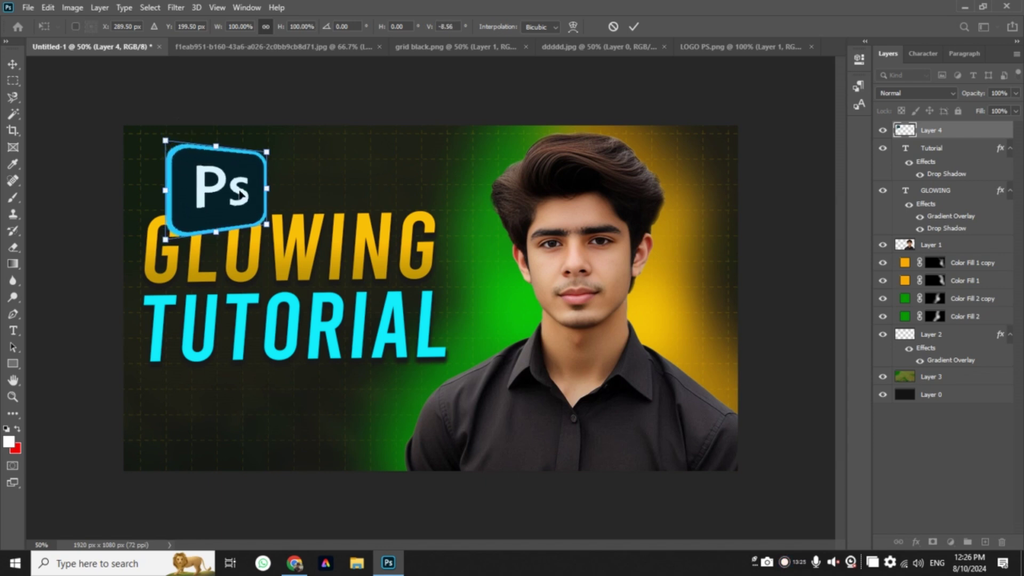
drag(241, 195, 241, 191)
drag(215, 143, 216, 133)
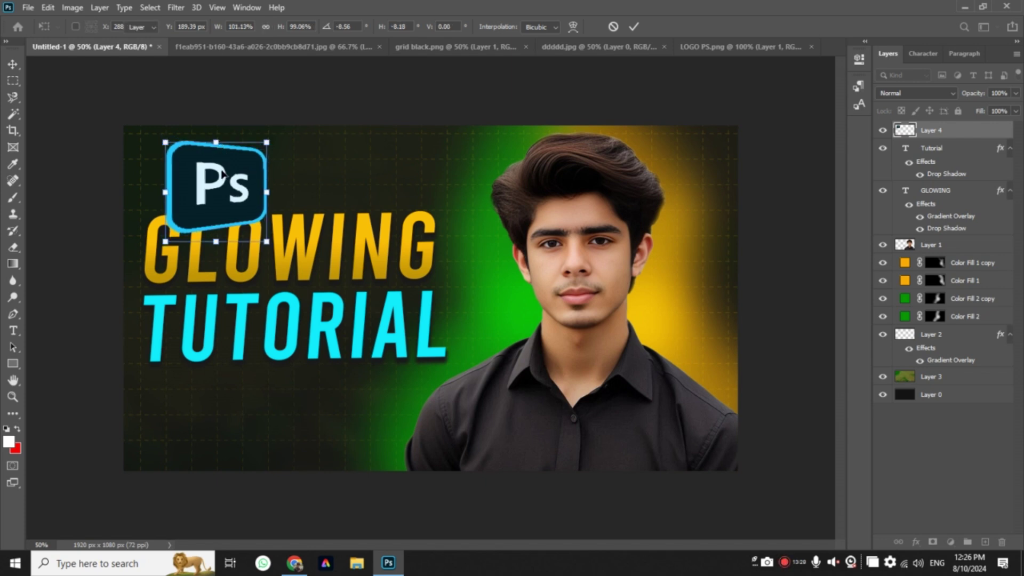
key(Escape)
drag(216, 140, 217, 135)
drag(220, 233, 220, 238)
Commit the logo transform and move Layer 4 beneath the headline text layers
key(Return)
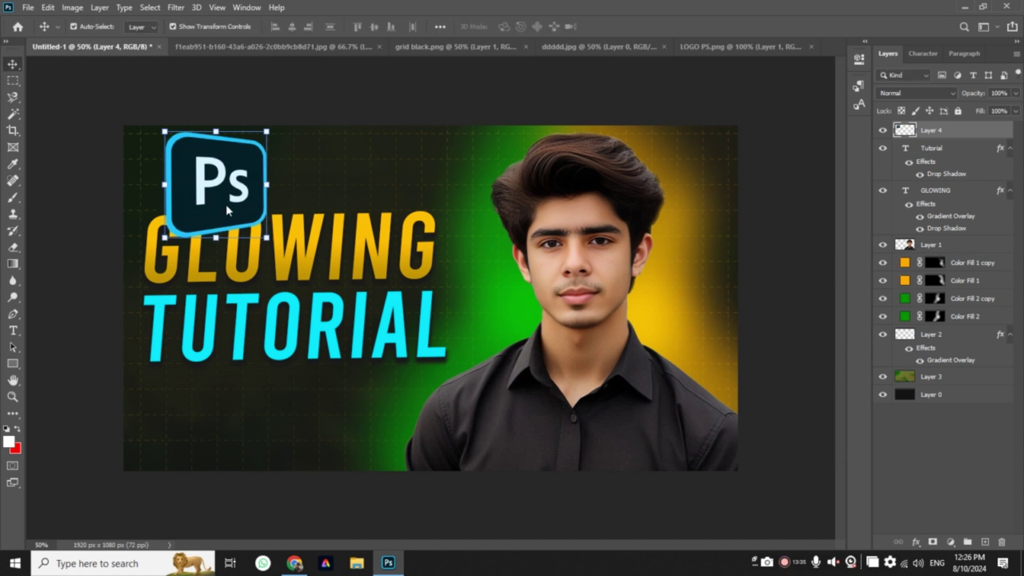
drag(226, 208, 227, 210)
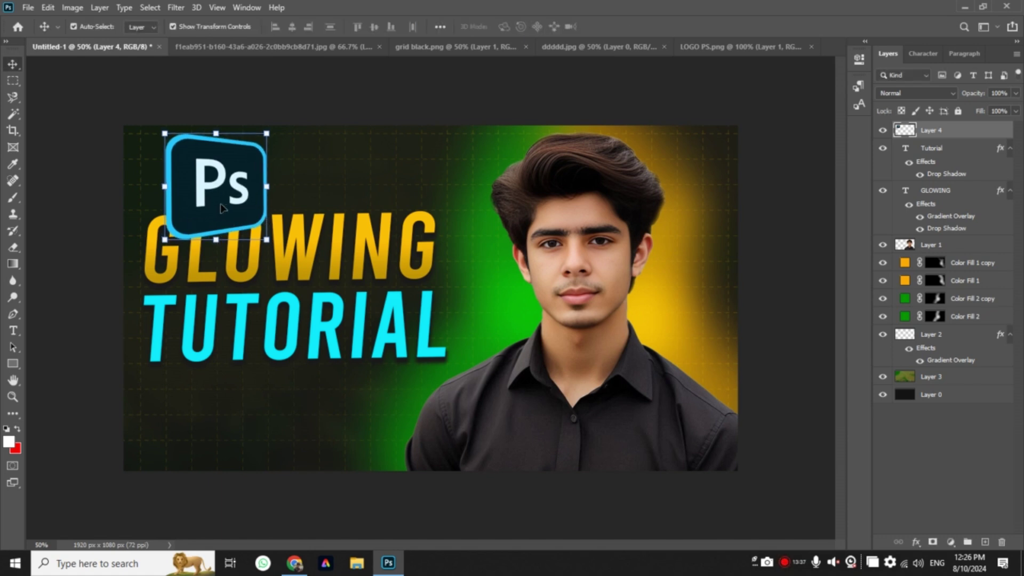
drag(897, 169, 929, 232)
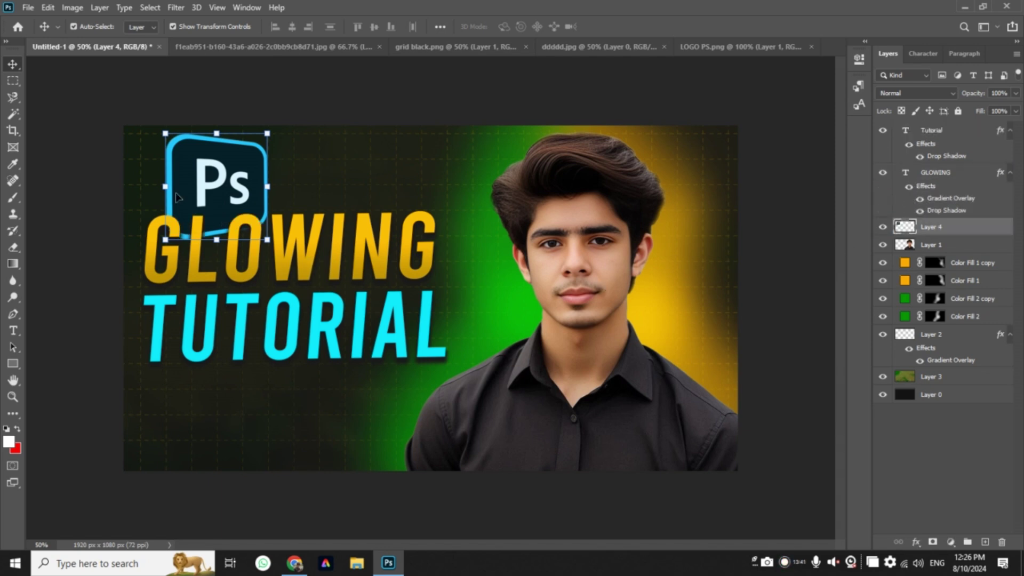
Soften the logo's lower edge with a small soft eraser, then deselect the layer
click(14, 248)
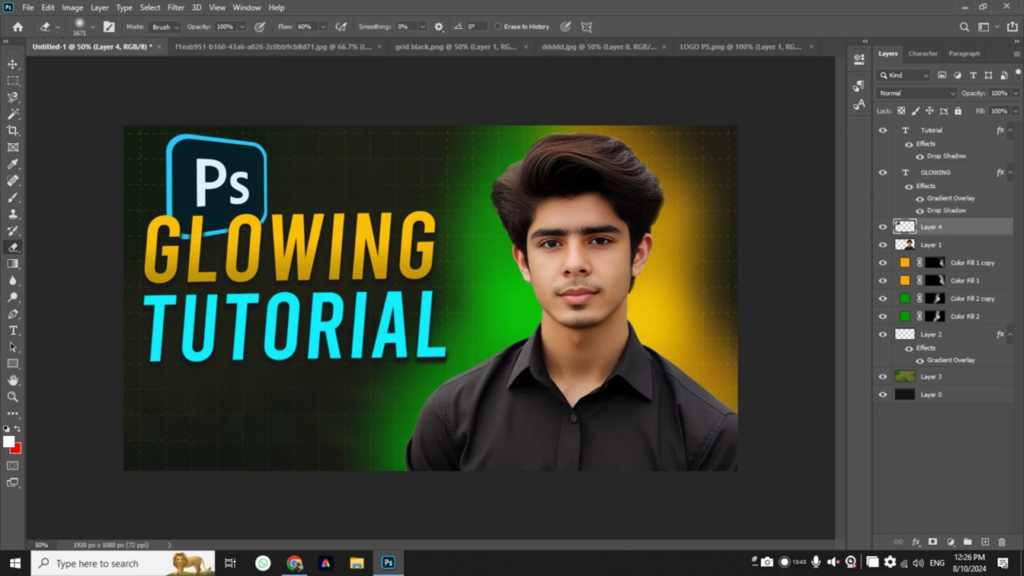
mouse_move(232, 239)
mouse_down()
mouse_move(135, 287)
mouse_move(93, 290)
mouse_up()
mouse_move(206, 293)
mouse_down()
mouse_move(225, 220)
mouse_move(186, 224)
mouse_up()
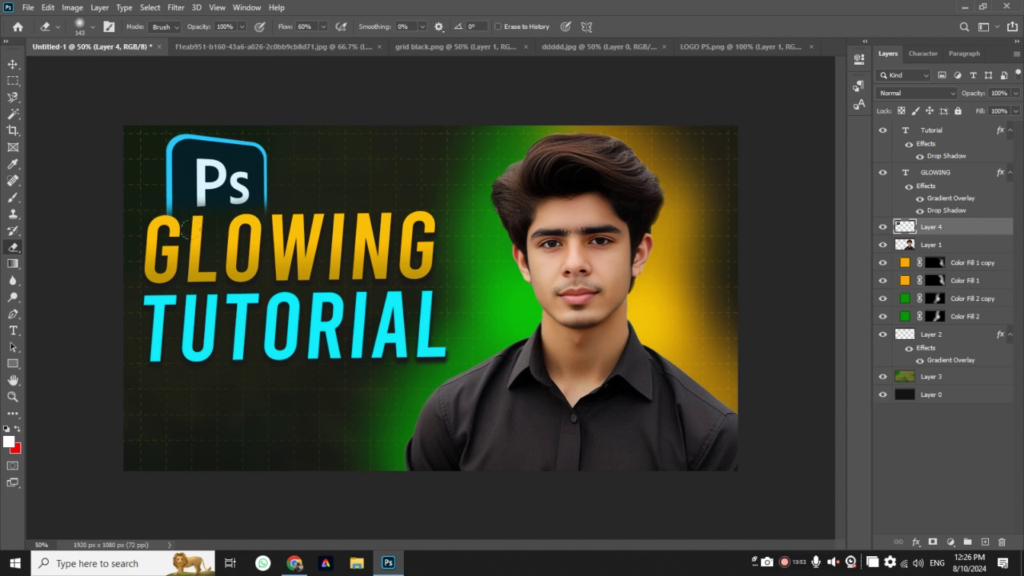
key(v)
click(924, 440)
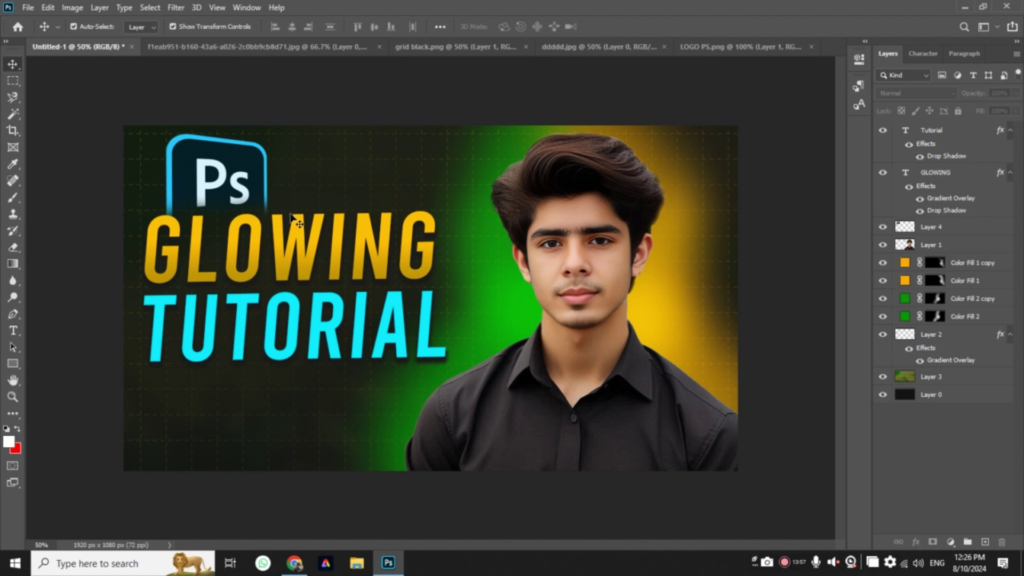
Duplicate the TUTORIAL text and shrink the copy to sit beside the Ps logo
click(314, 315)
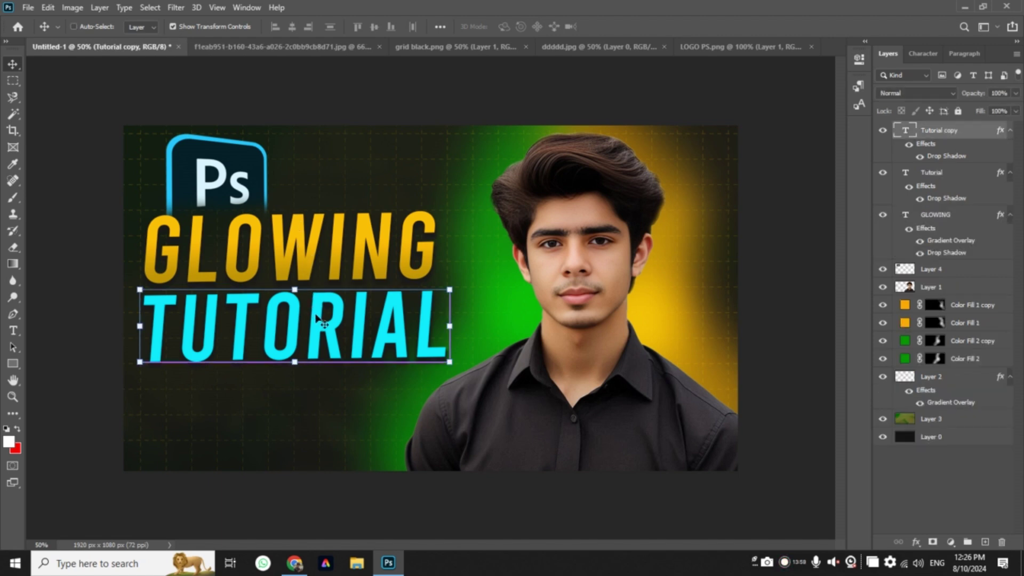
drag(315, 319, 385, 184)
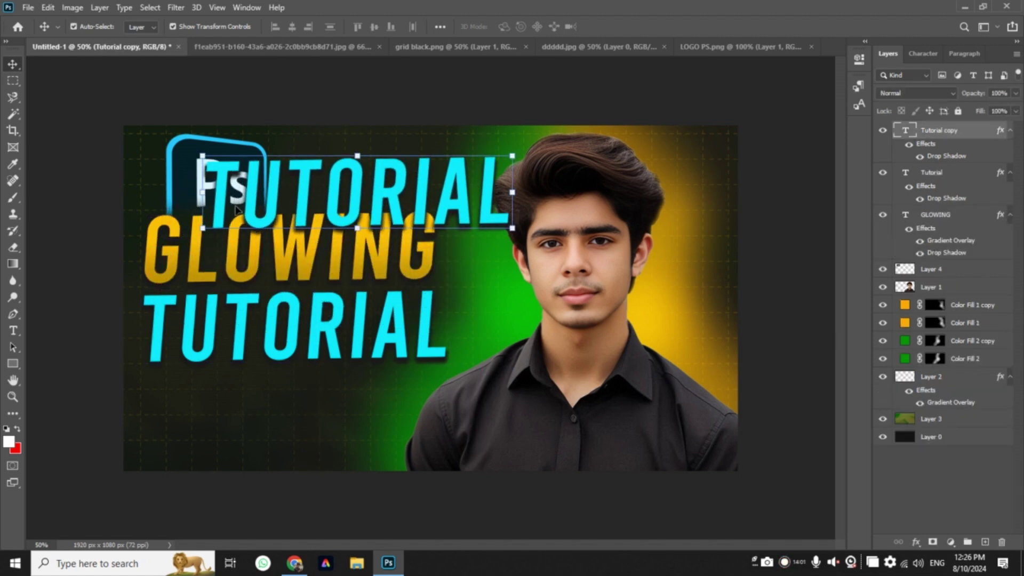
drag(201, 199, 394, 192)
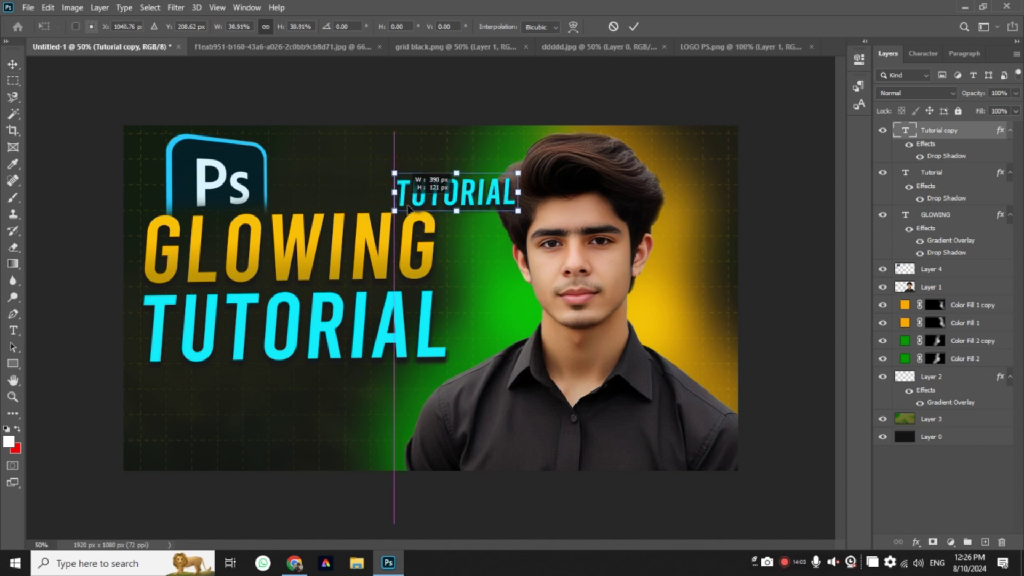
drag(457, 206, 339, 198)
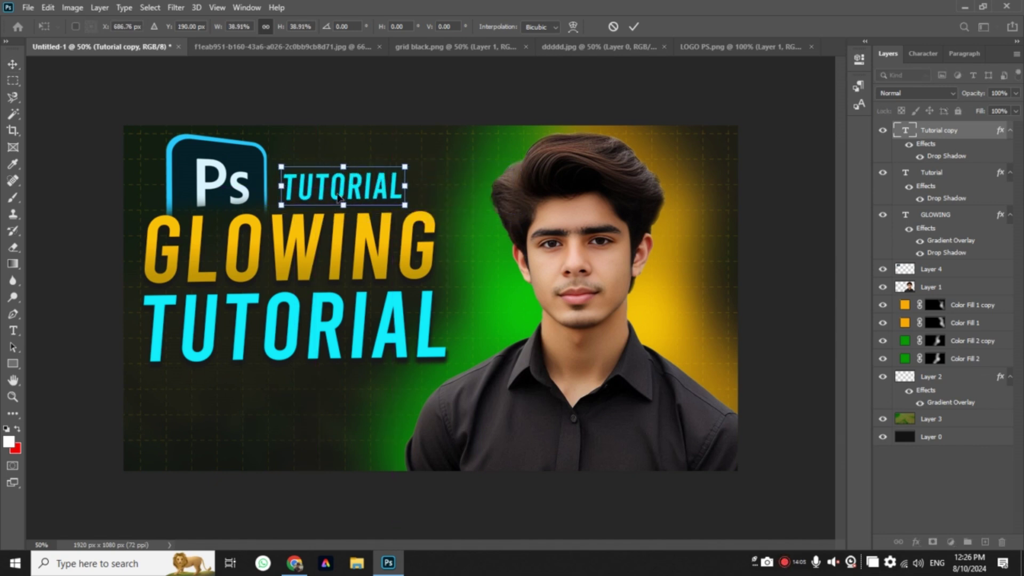
key(Return)
Retype the copied text as PHOTOSHOP and adjust its size and position
double_click(340, 196)
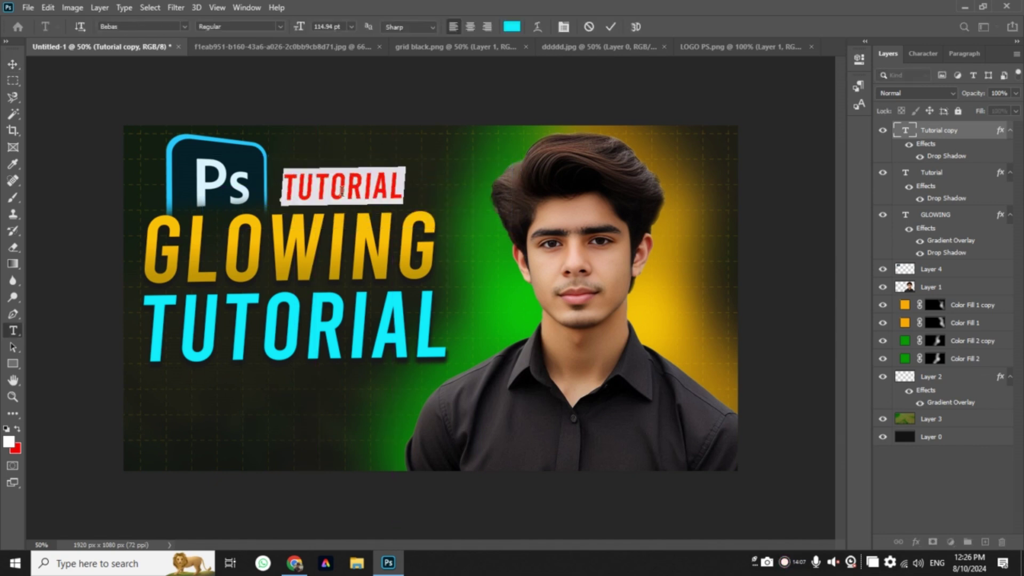
text(PHOTO)
key(BackSpace)
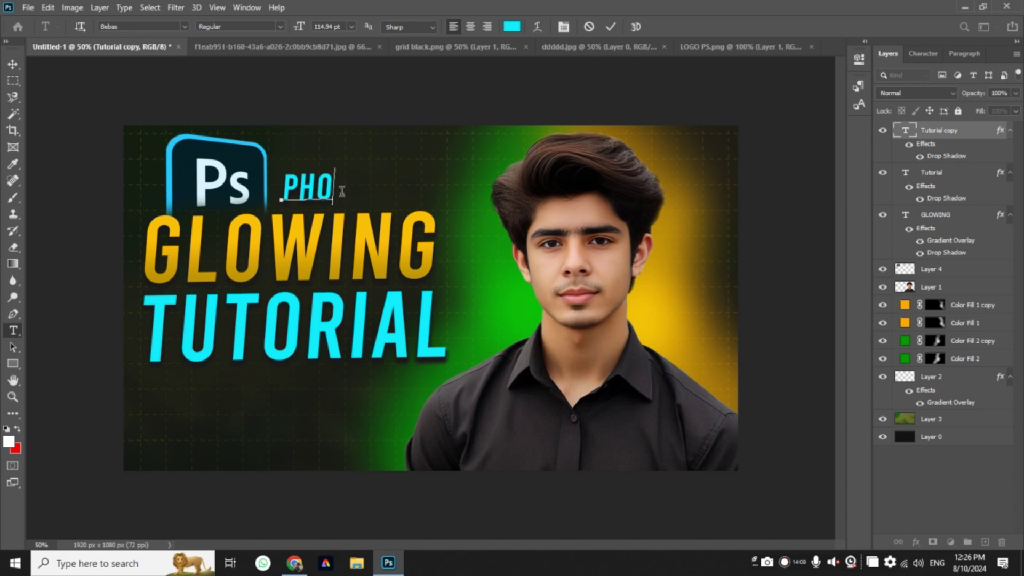
text(TOSHOP)
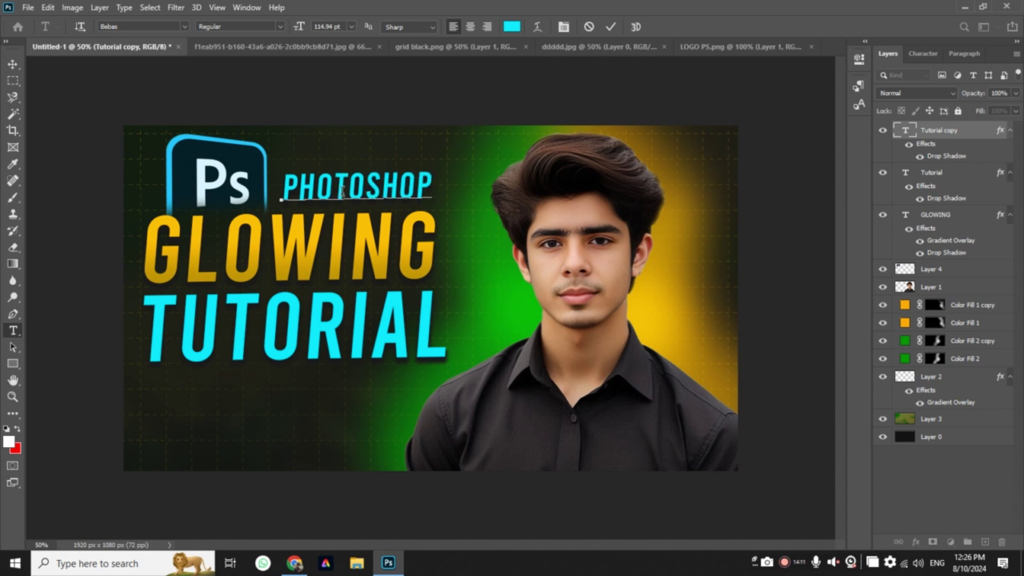
click(13, 65)
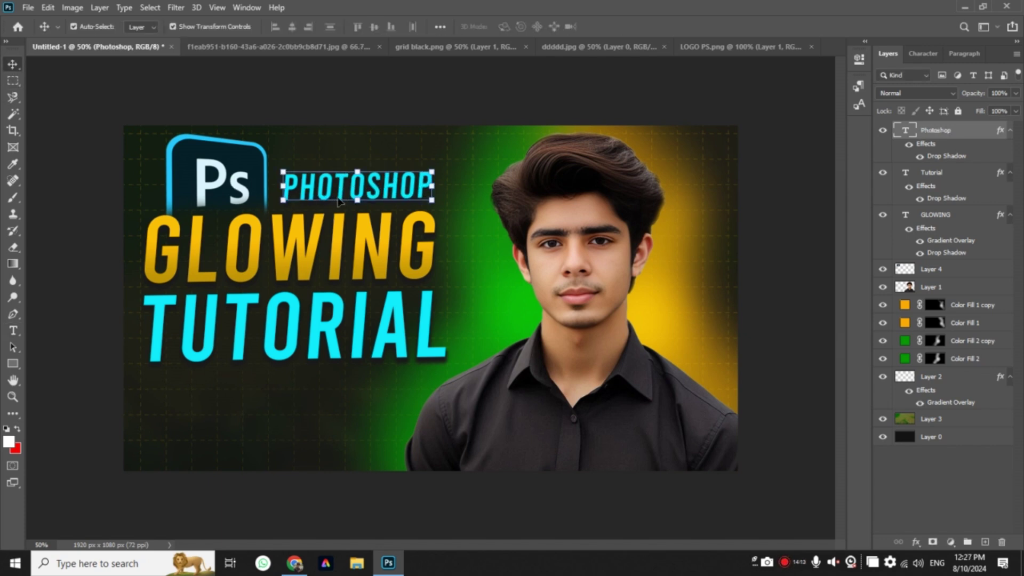
drag(414, 192, 436, 191)
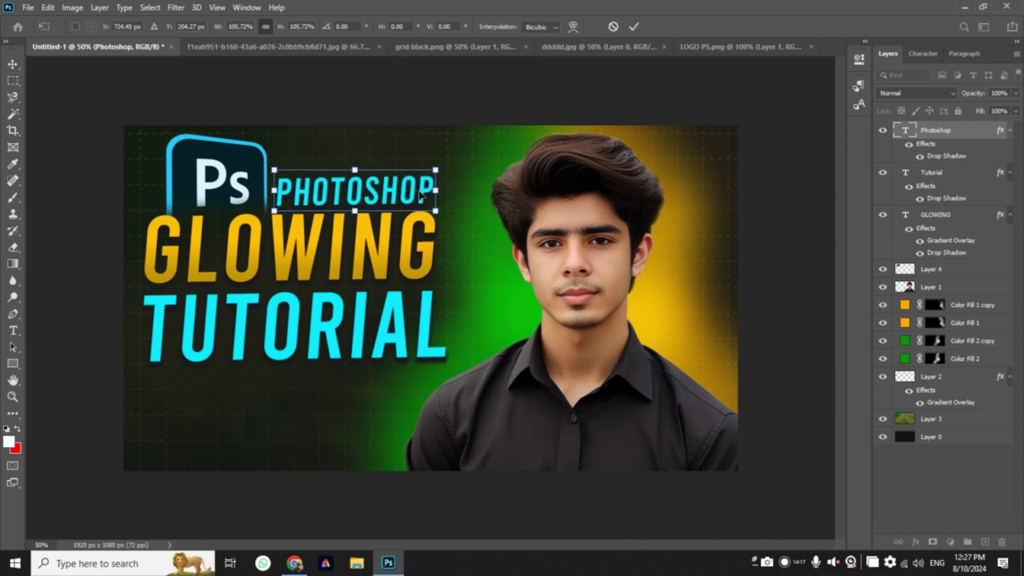
key(Return)
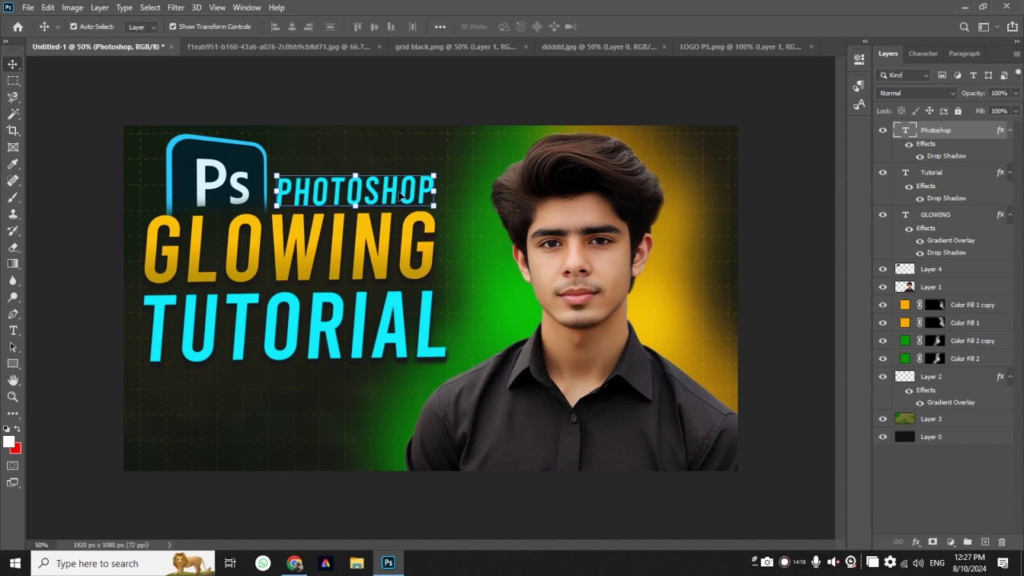
Change the PHOTOSHOP text colour to white (ffffff) and deselect all layers
double_click(401, 196)
click(511, 27)
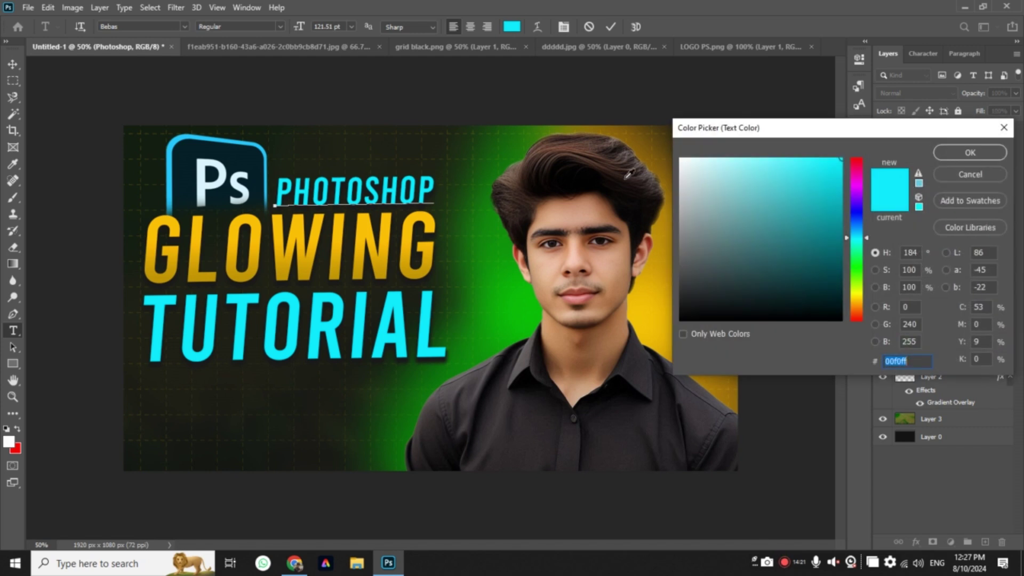
click(681, 158)
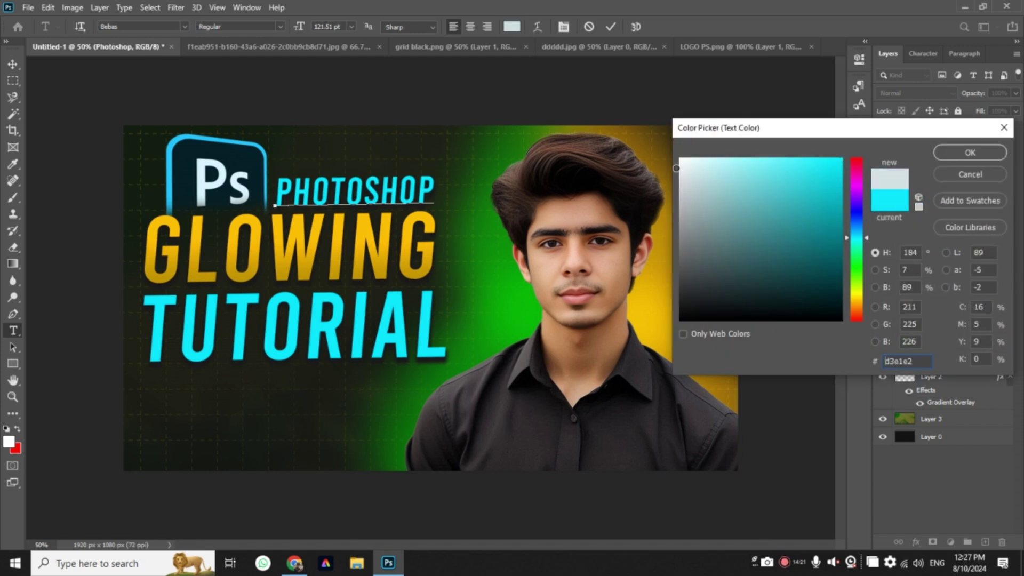
click(960, 152)
click(611, 26)
key(v)
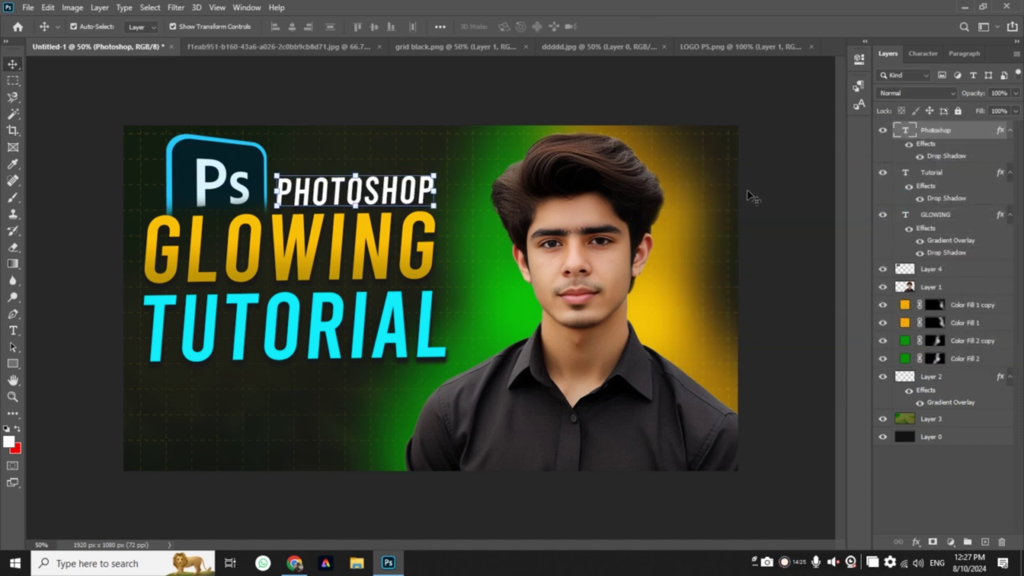
click(749, 194)
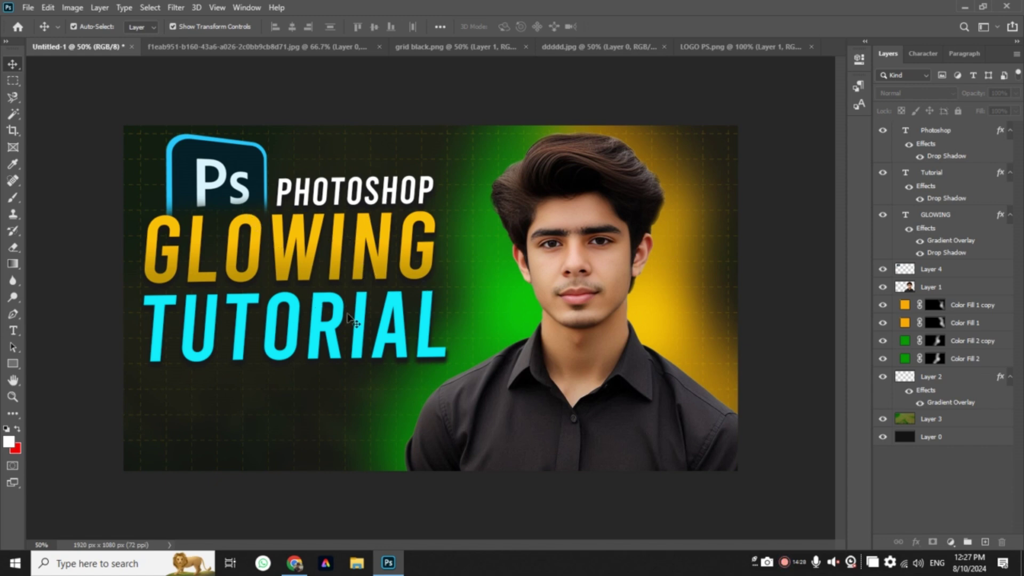
Select the logo and all three headline layers and move the block lower and slightly left
drag(96, 111, 342, 313)
click(352, 88)
click(941, 134)
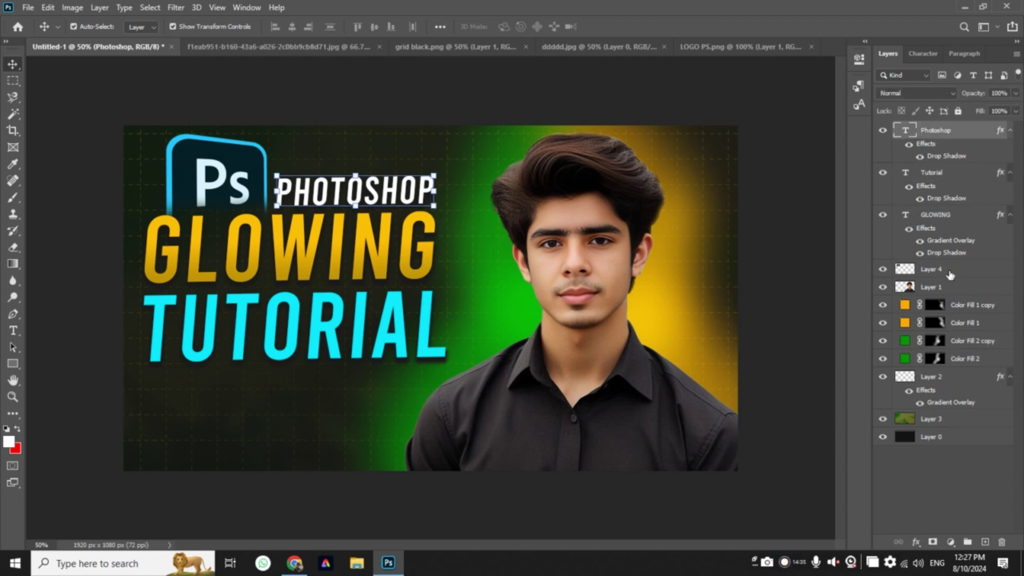
shift+click(947, 271)
drag(387, 244, 383, 267)
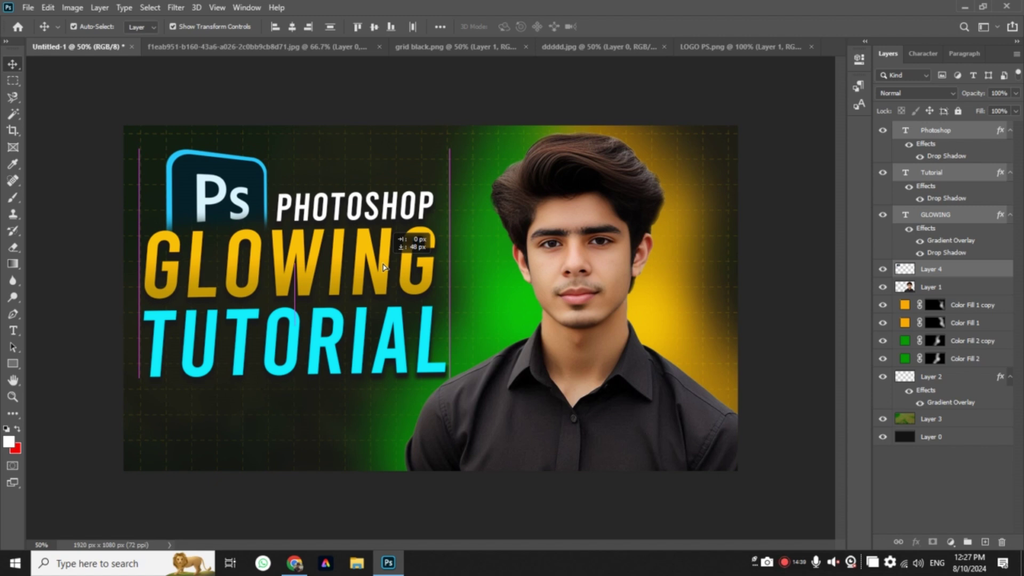
drag(383, 267, 388, 267)
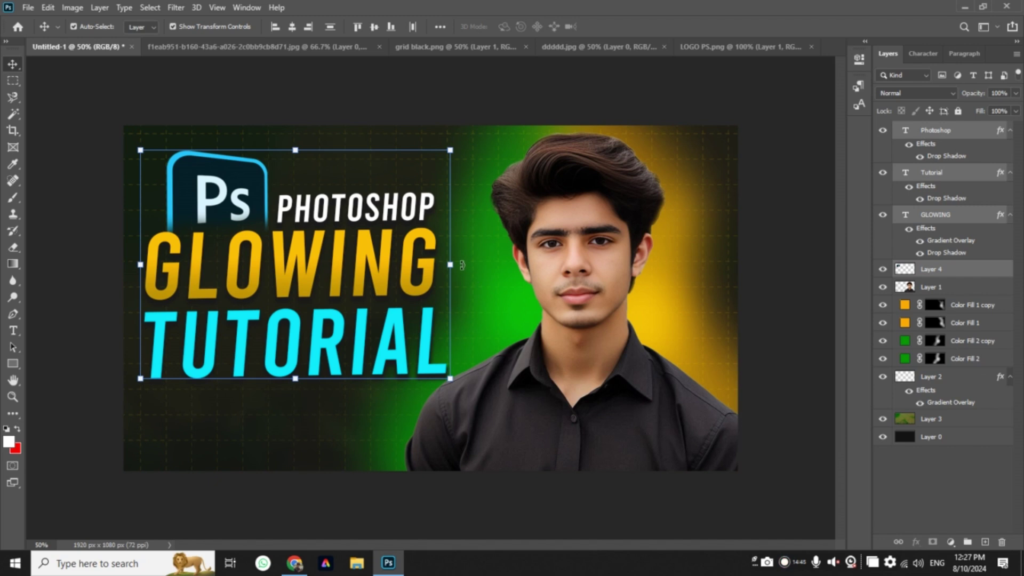
Tilt the logo and headline block about -0.44° and deselect
drag(464, 265, 462, 261)
key(Return)
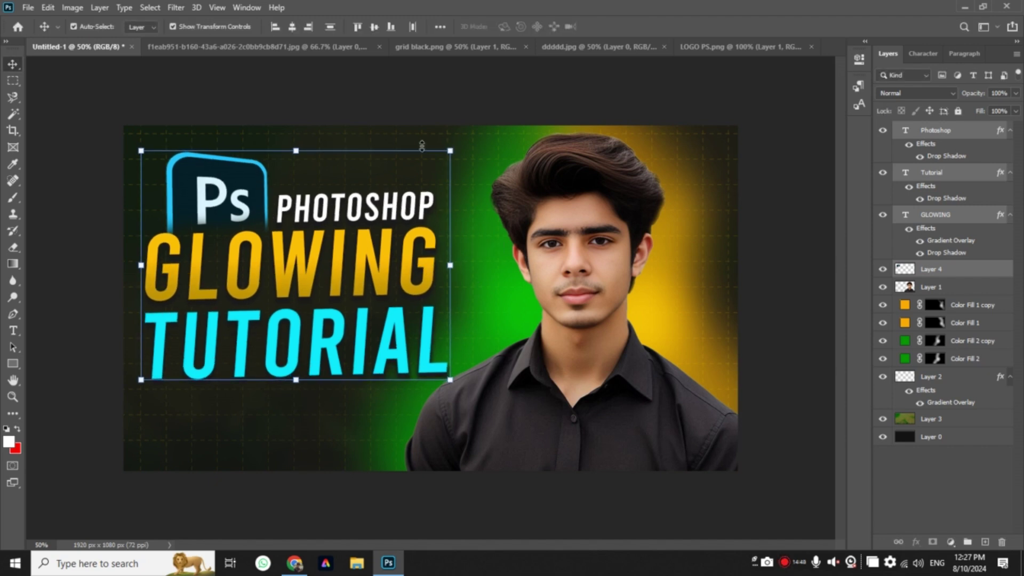
click(392, 110)
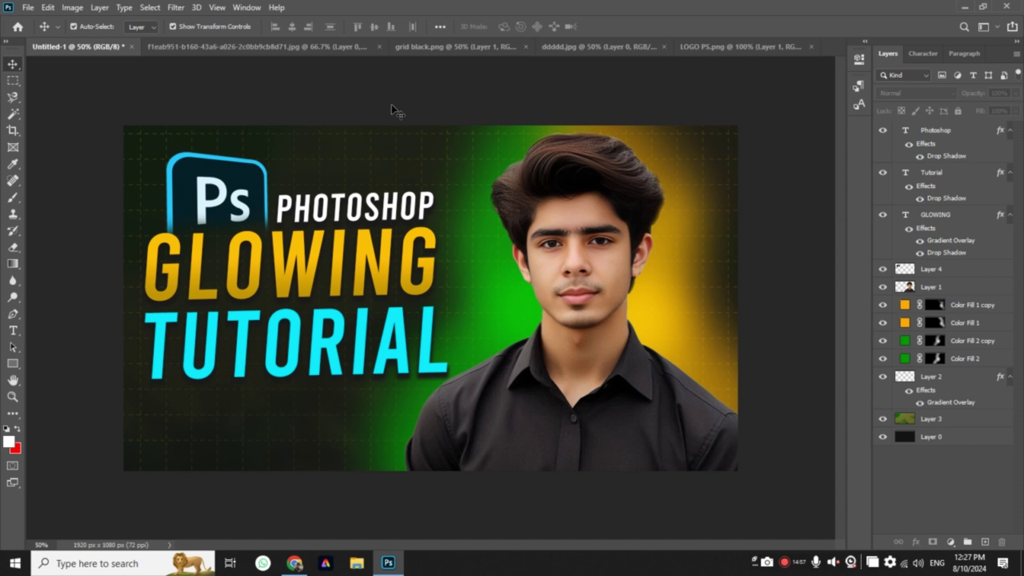
Close the f1eab951 portrait and ddddd.jpg background tabs, discarding changes on both
click(379, 47)
click(499, 221)
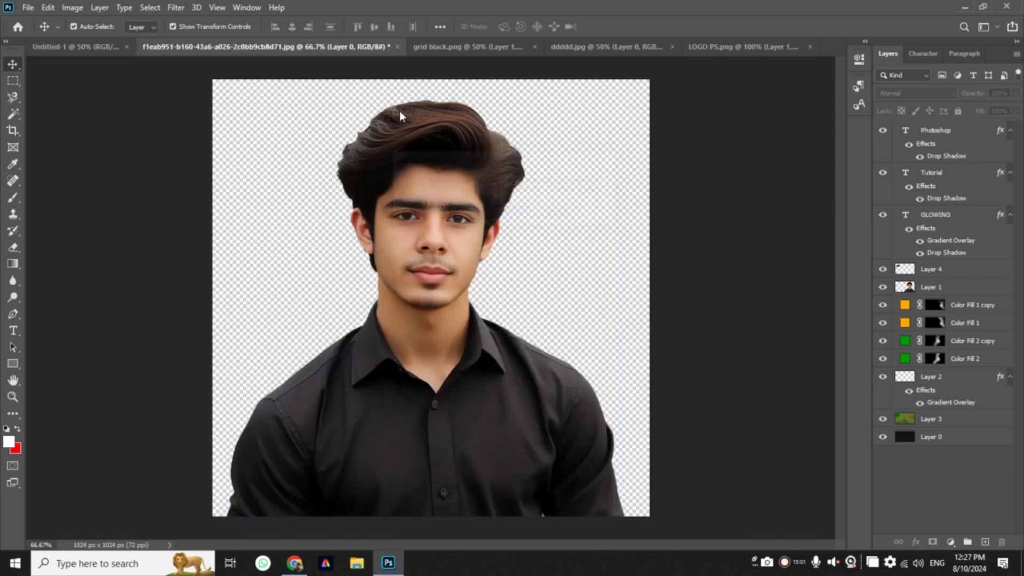
click(426, 46)
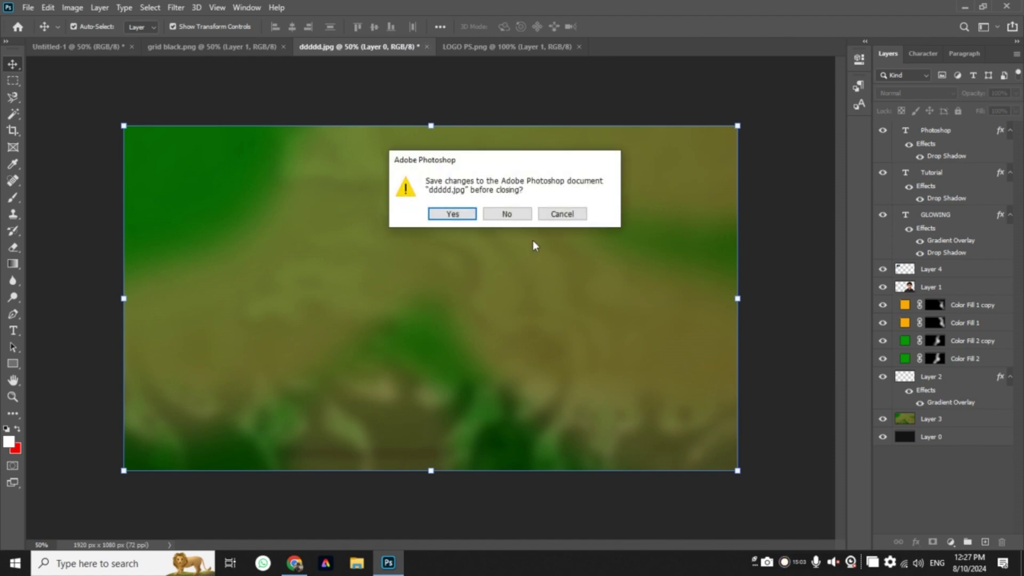
click(505, 213)
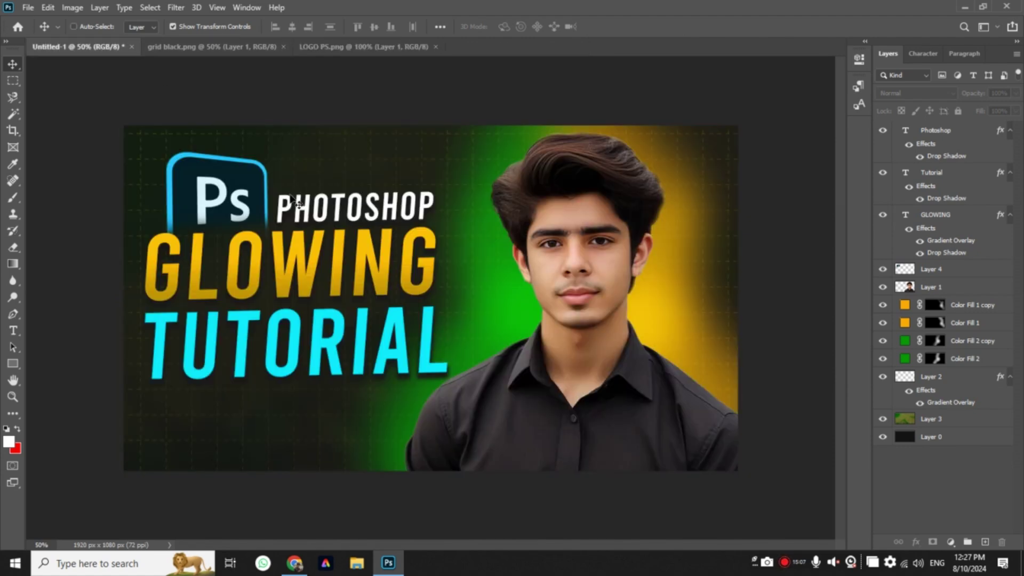
Open arrow icon.jpg and delete its white background using the Magic Wand
key(ctrl+o)
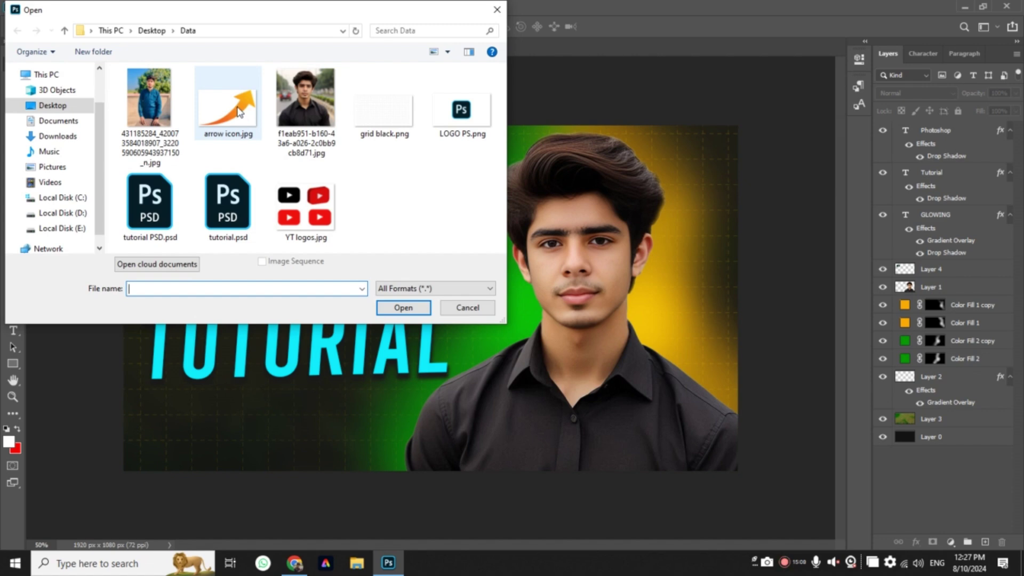
click(238, 112)
double_click(238, 112)
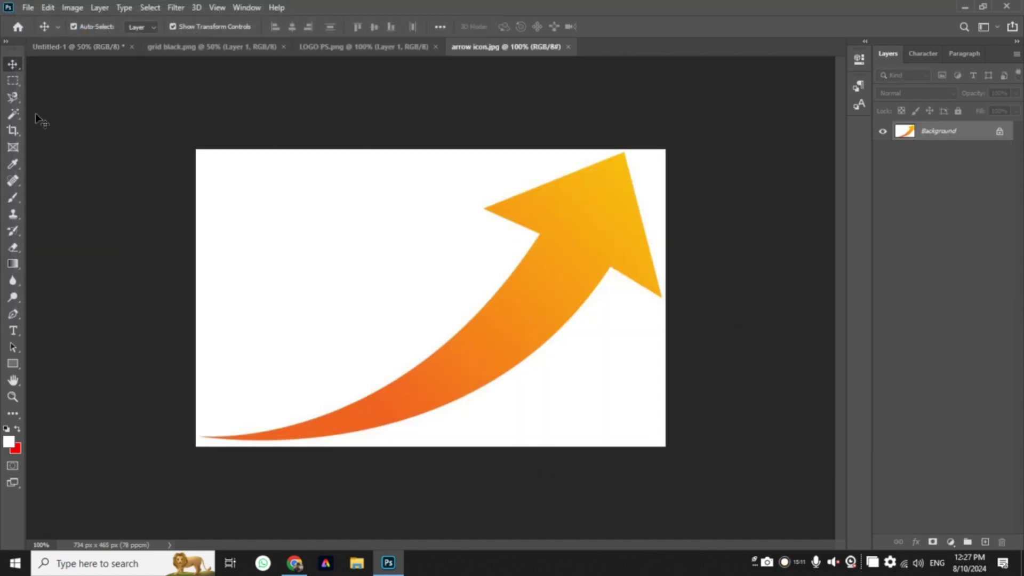
click(13, 113)
click(300, 234)
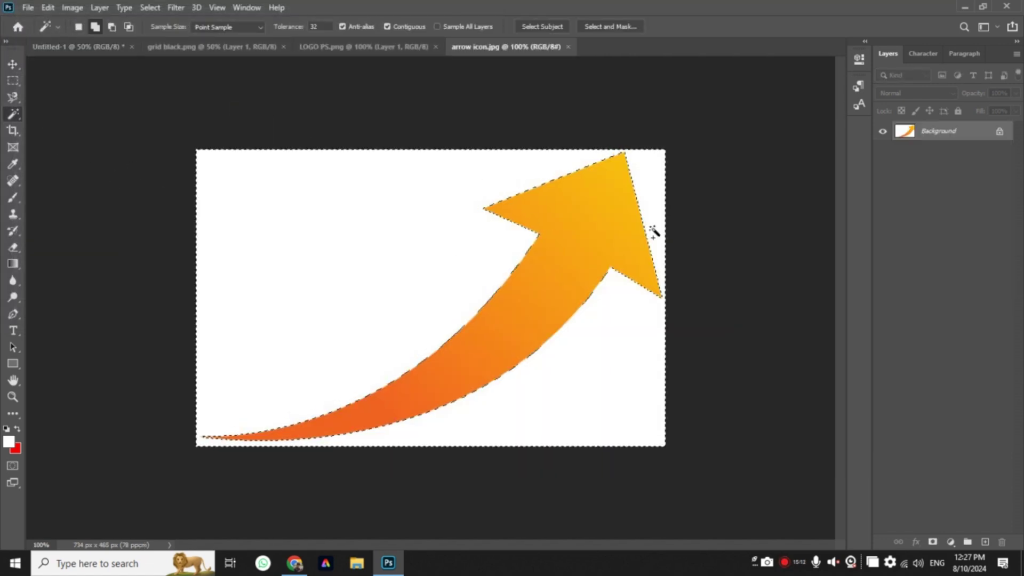
double_click(943, 136)
click(430, 133)
key(Delete)
key(ctrl+d)
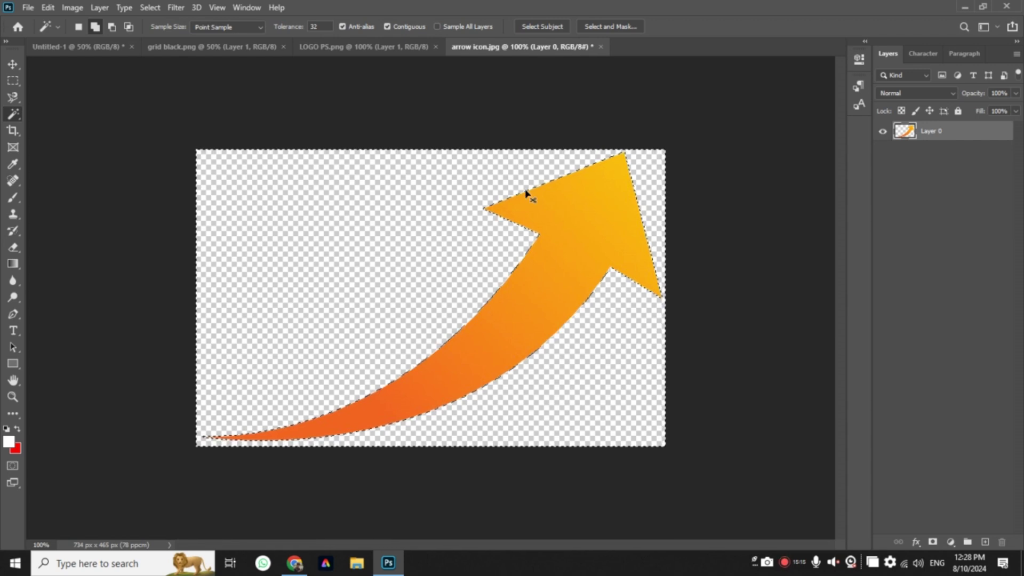
Flip the arrow canvas horizontally and drag it toward the thumbnail document
click(72, 7)
mouse_move(97, 128)
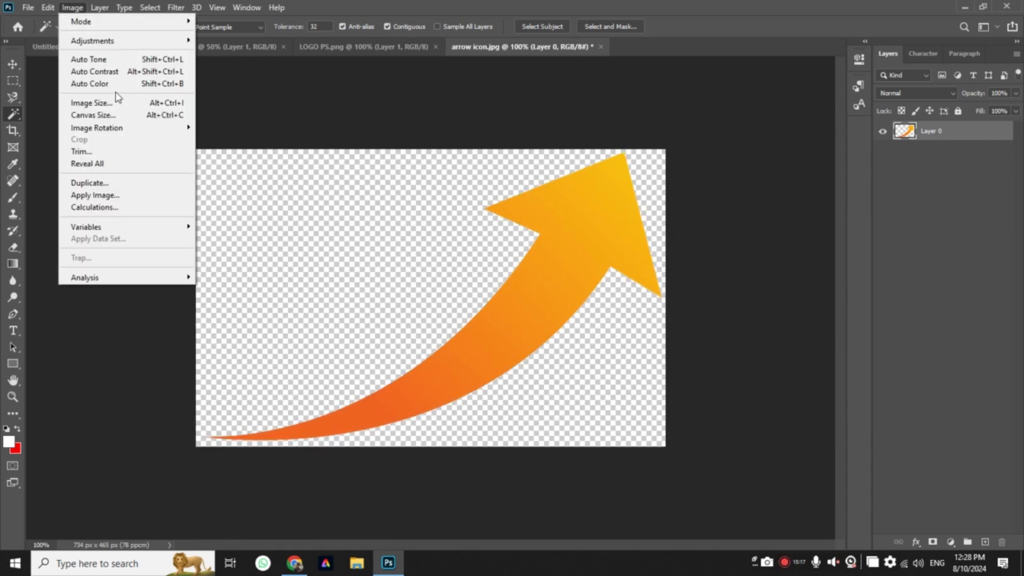
click(242, 182)
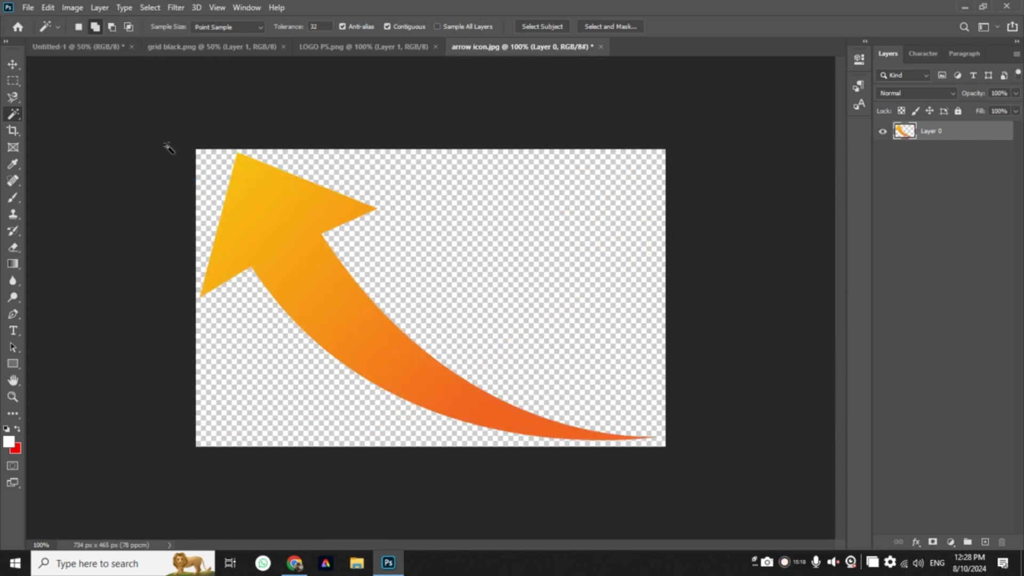
click(12, 64)
drag(288, 256, 78, 31)
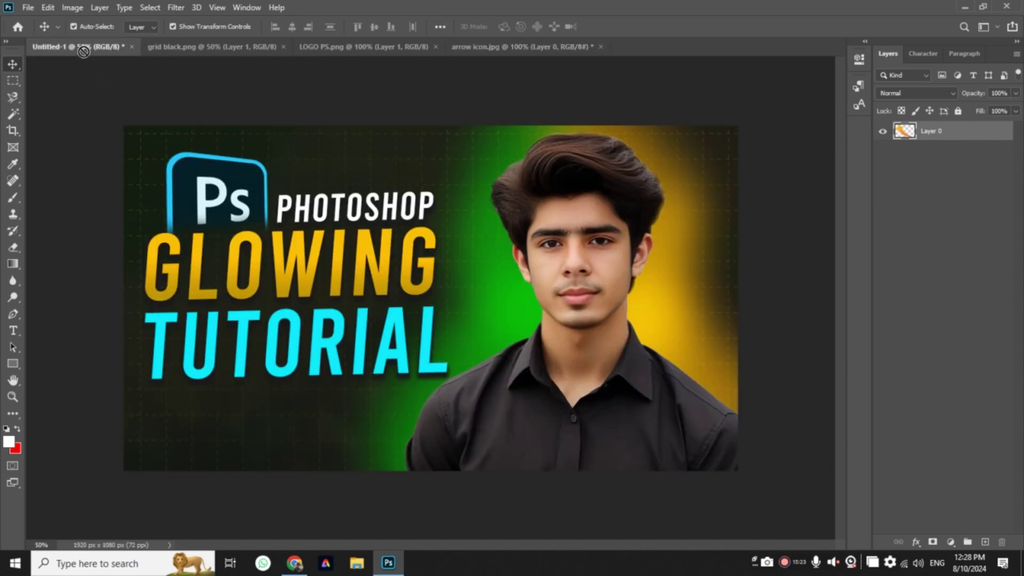
Drop the arrow into Untitled-1, scale it to 46.37% and place it under TUTORIAL
drag(78, 31, 343, 388)
drag(226, 300, 349, 378)
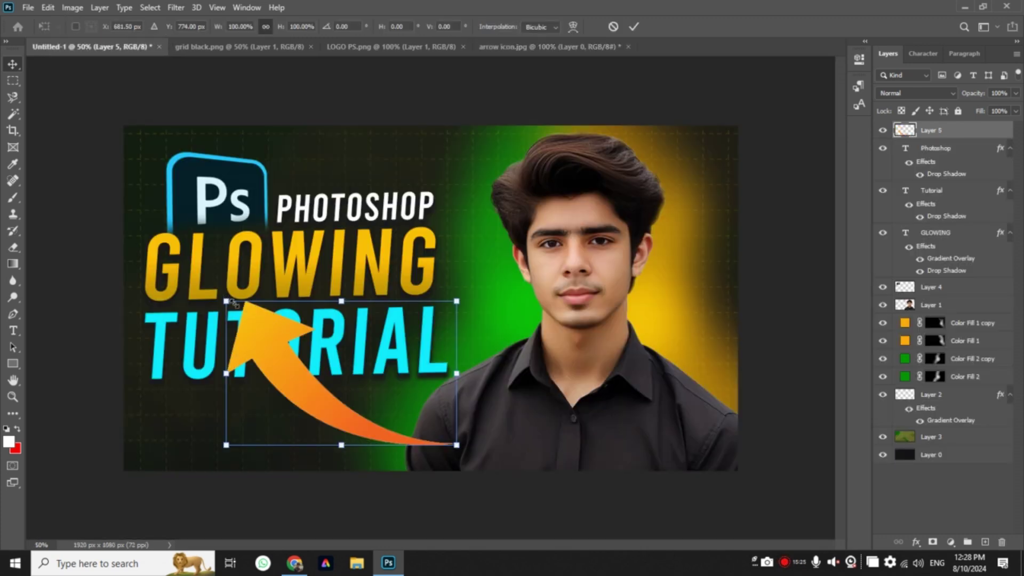
drag(382, 433, 336, 433)
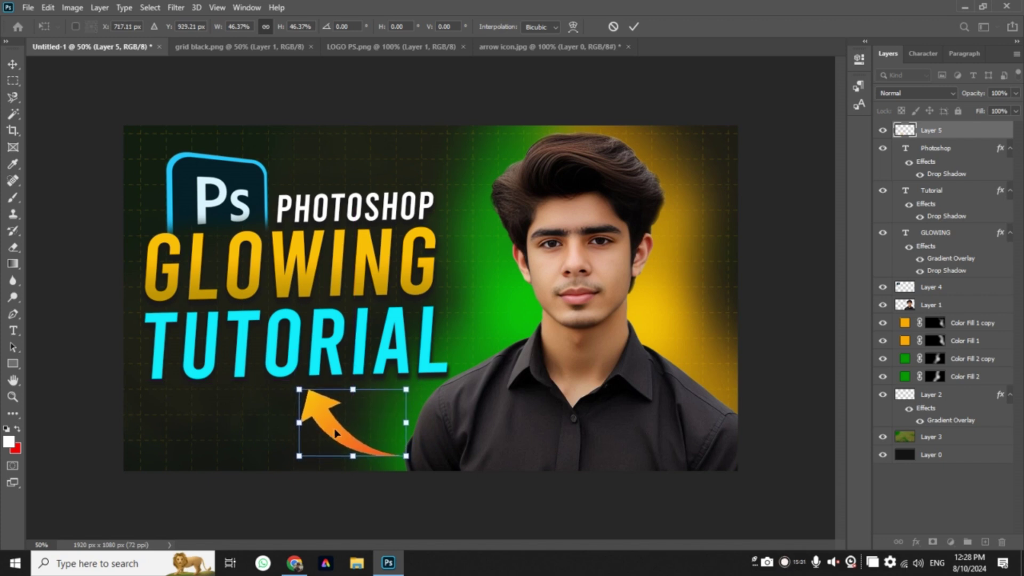
key(Return)
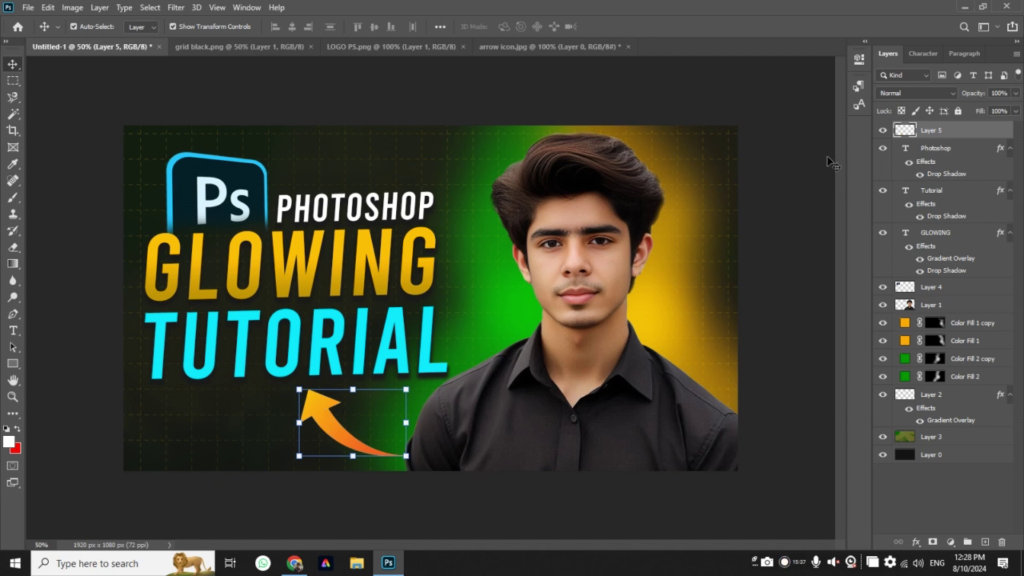
Add Bevel & Emboss to Layer 5 with Depth 657% and Size 29 px
right_click(918, 130)
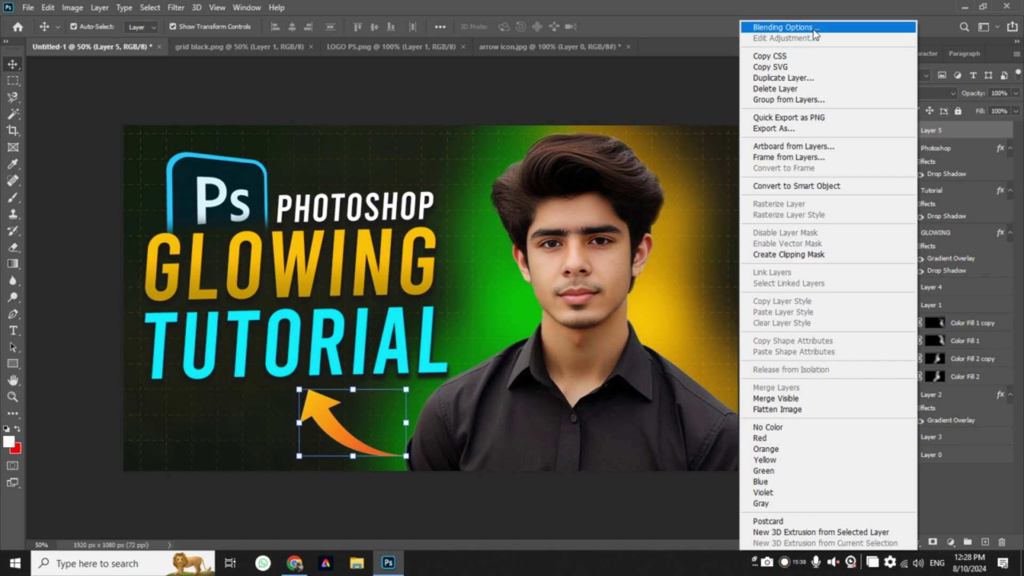
click(786, 27)
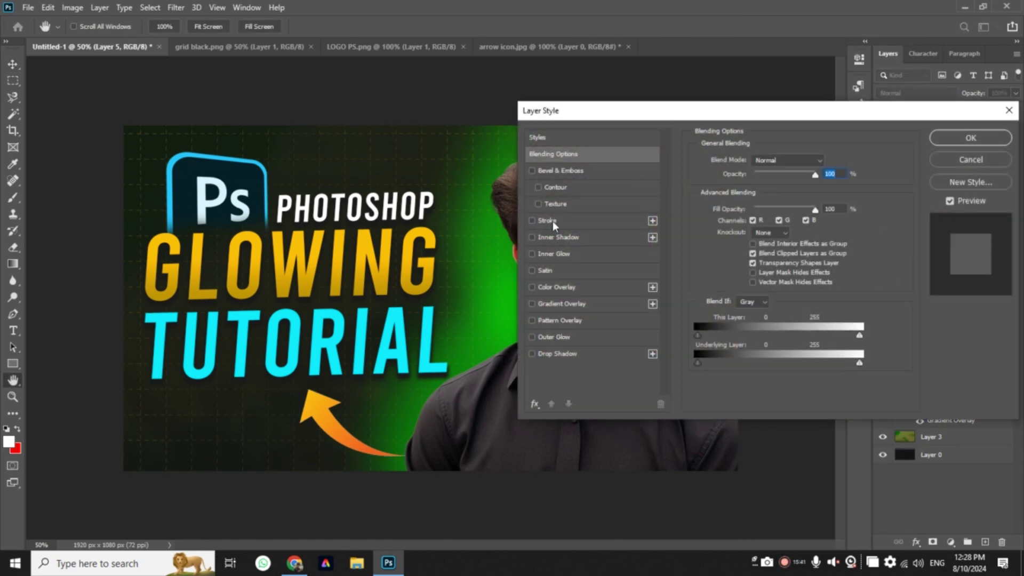
click(540, 170)
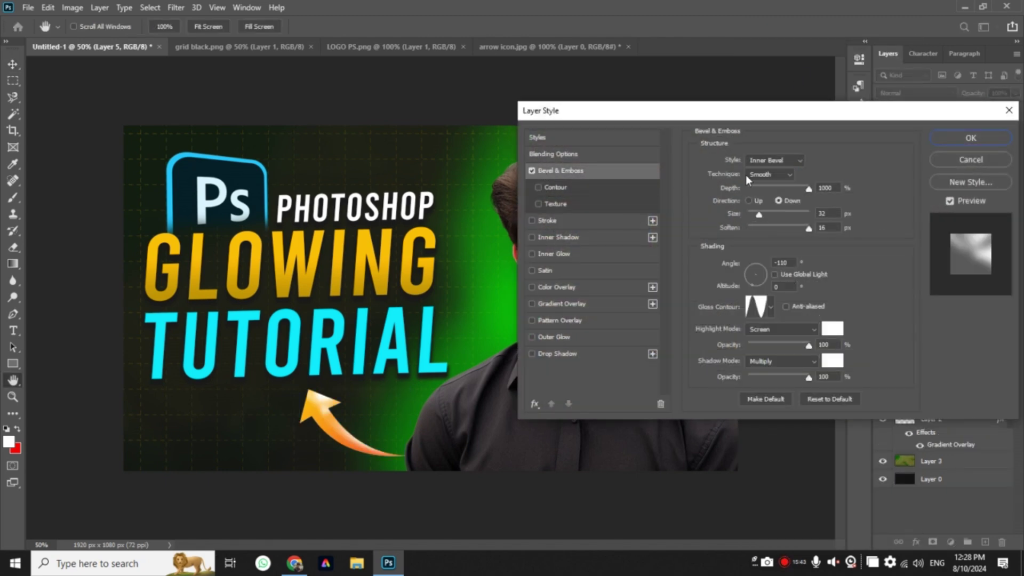
click(768, 160)
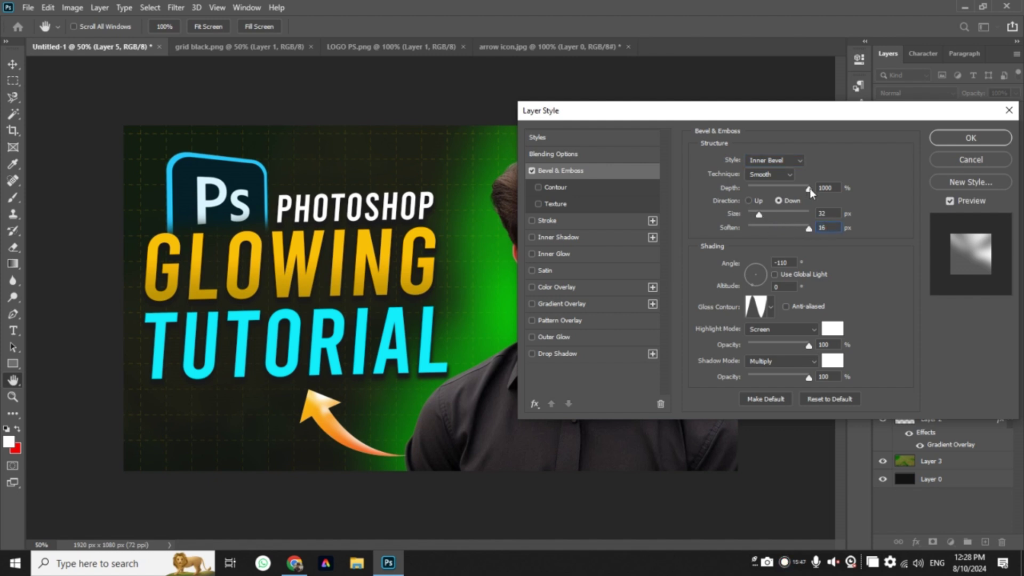
drag(808, 188, 788, 193)
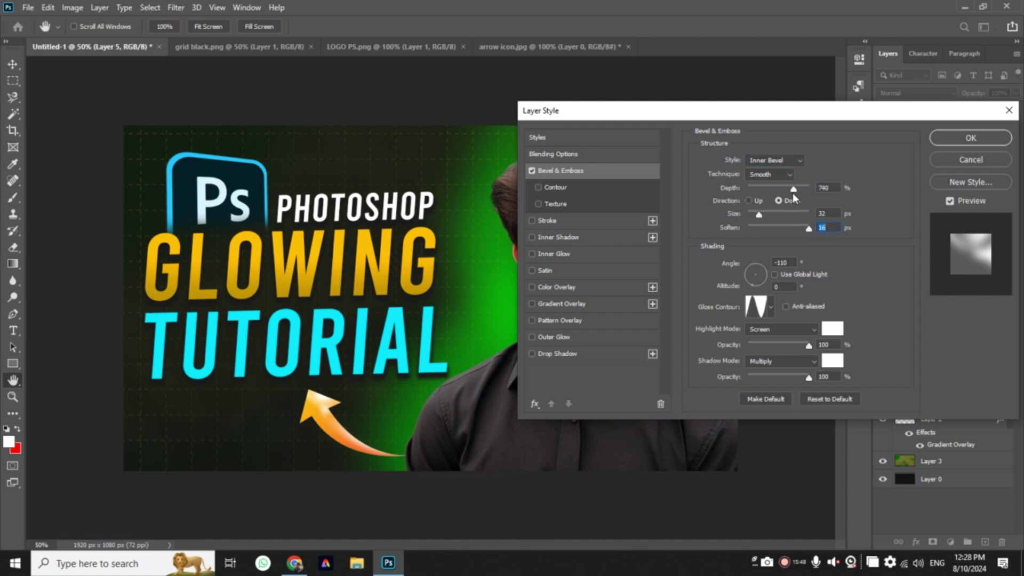
drag(757, 215, 759, 216)
click(760, 215)
Add a 5 px Drop Shadow to the arrow and apply the layer styles
click(547, 355)
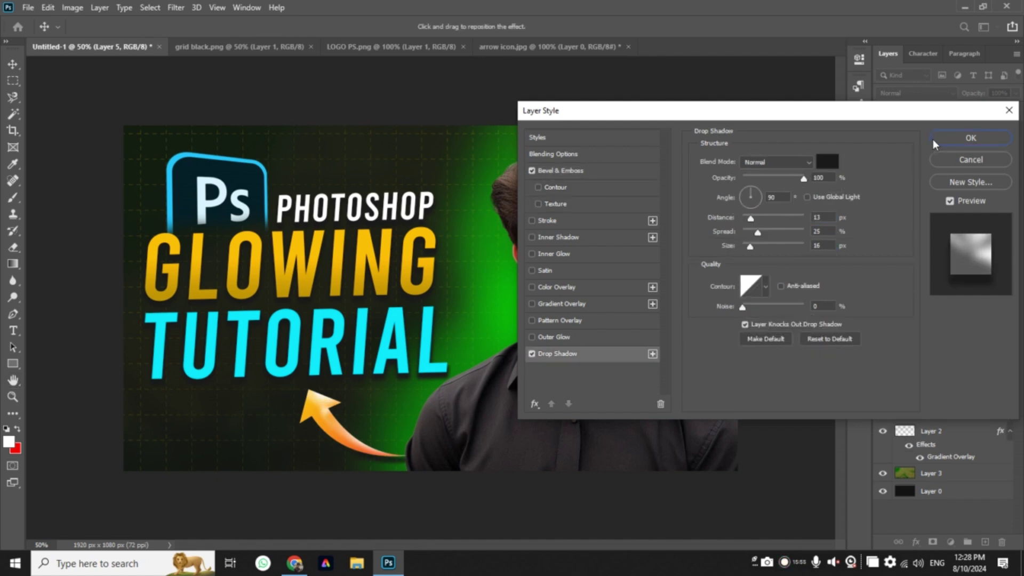
mouse_move(748, 246)
mouse_down()
mouse_move(747, 221)
mouse_move(753, 232)
mouse_up()
click(971, 137)
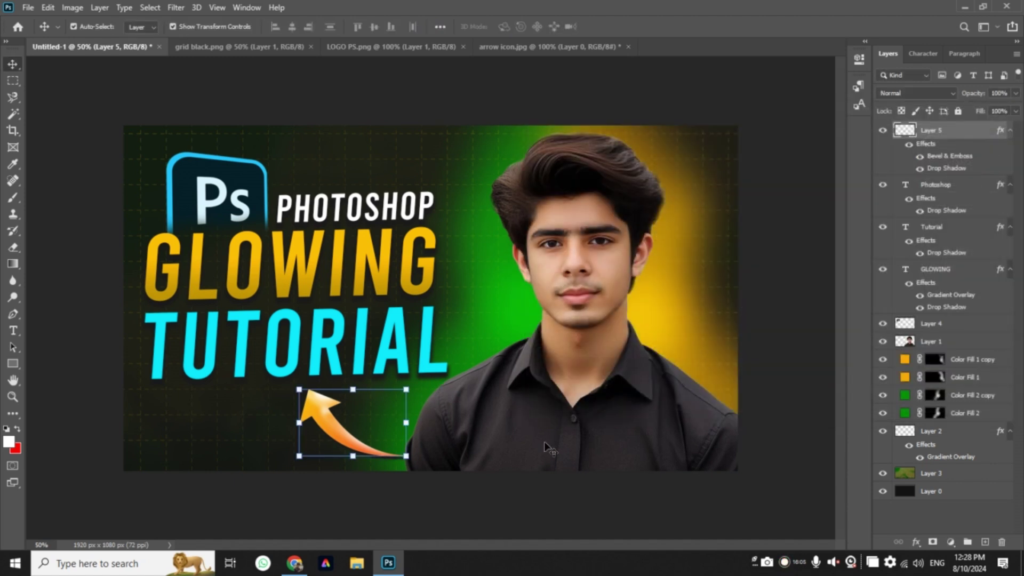
click(900, 518)
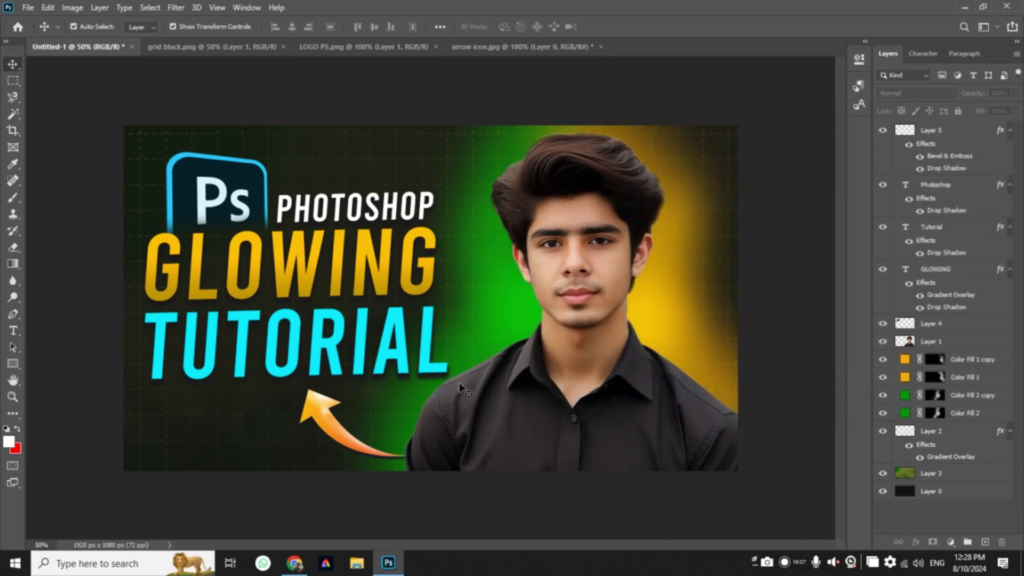
Open LOGO PS.png and drag the Ps logo into the thumbnail below TUTORIAL
key(ctrl+o)
click(444, 115)
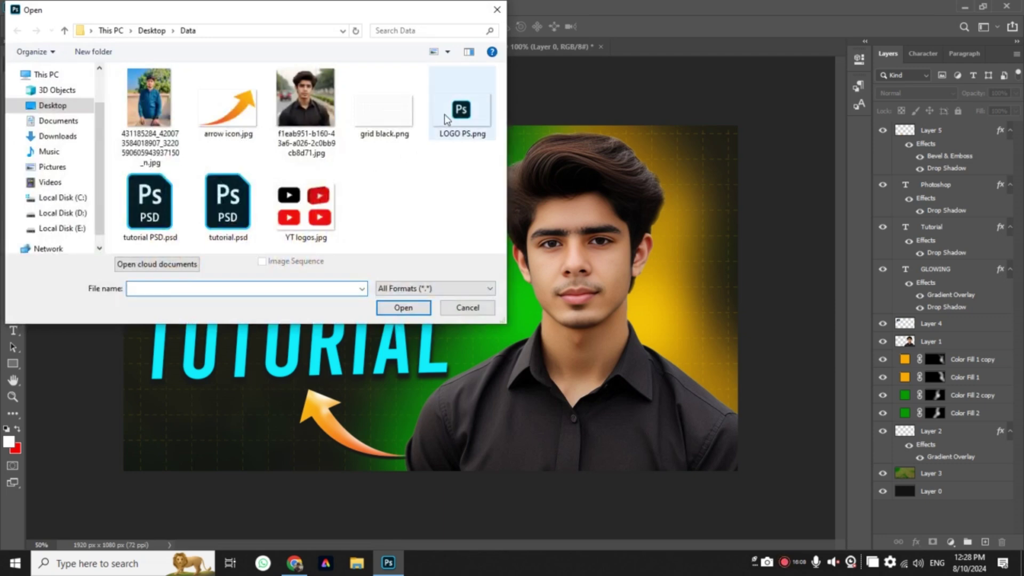
double_click(447, 118)
mouse_move(393, 244)
mouse_down()
mouse_move(88, 49)
mouse_move(245, 344)
mouse_up()
drag(243, 338, 200, 408)
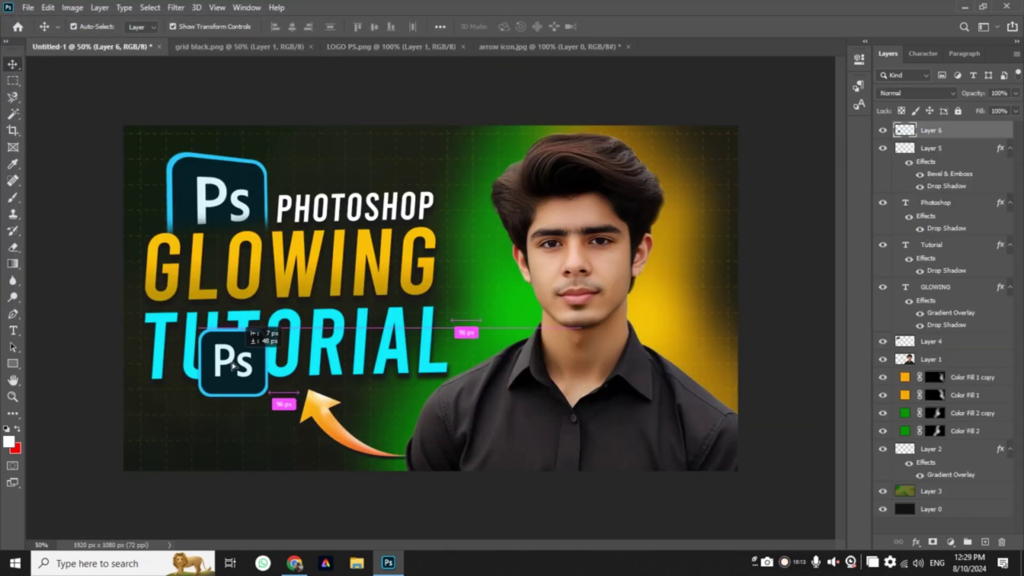
Tilt the Ps logo with a Perspective free transform
key(ctrl+t)
right_click(238, 408)
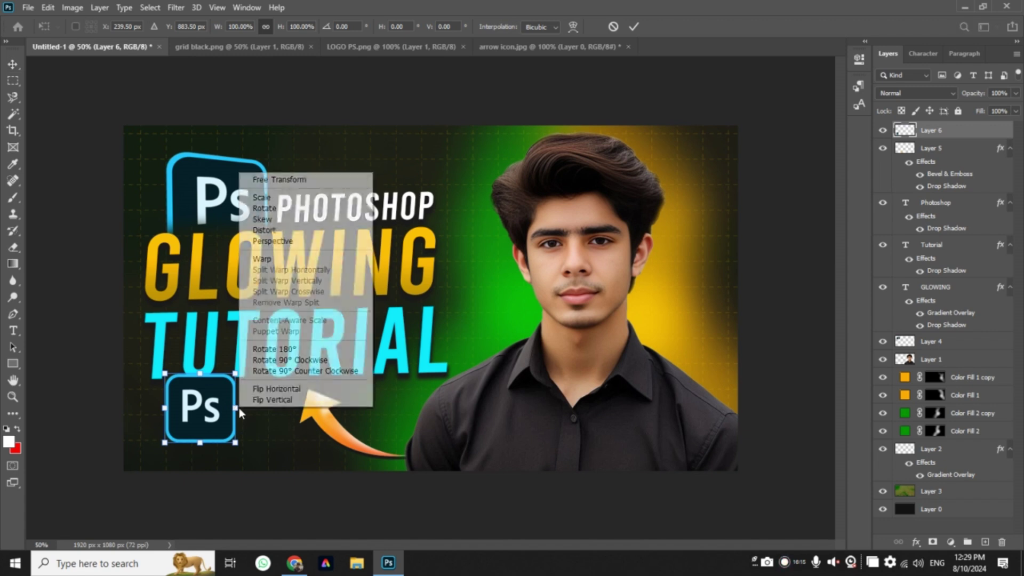
click(272, 240)
drag(238, 407, 238, 390)
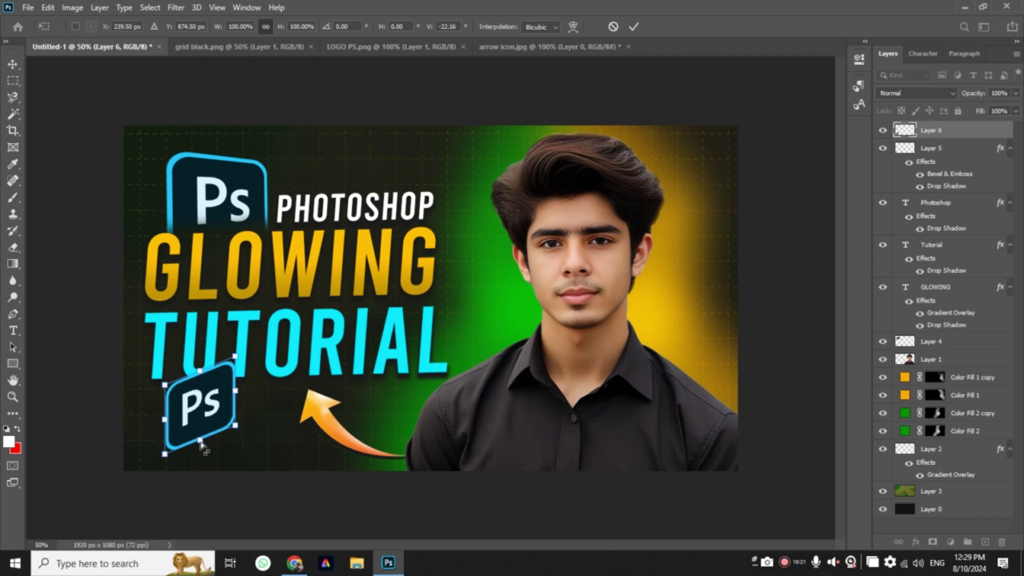
mouse_move(199, 443)
mouse_down()
mouse_move(222, 440)
mouse_move(177, 417)
mouse_move(184, 403)
mouse_up()
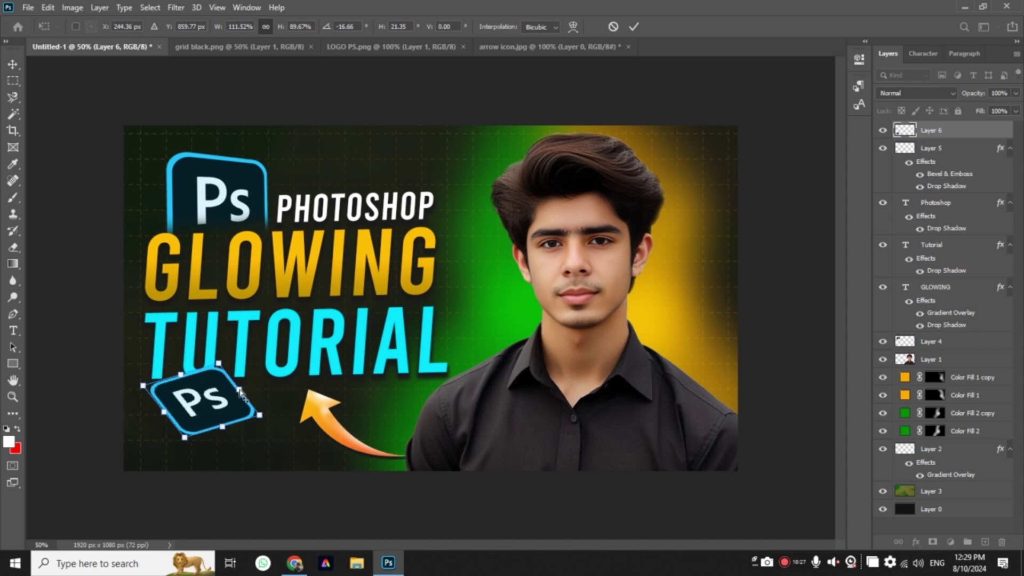
drag(239, 390, 240, 395)
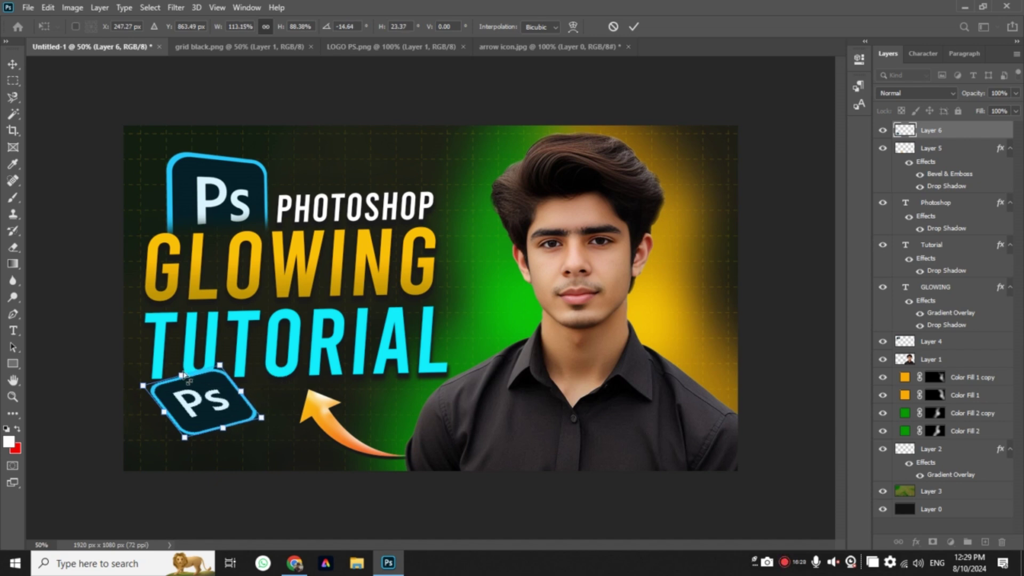
mouse_move(182, 375)
mouse_down()
mouse_move(190, 375)
mouse_move(180, 439)
mouse_move(163, 438)
mouse_move(209, 447)
mouse_up()
key(Return)
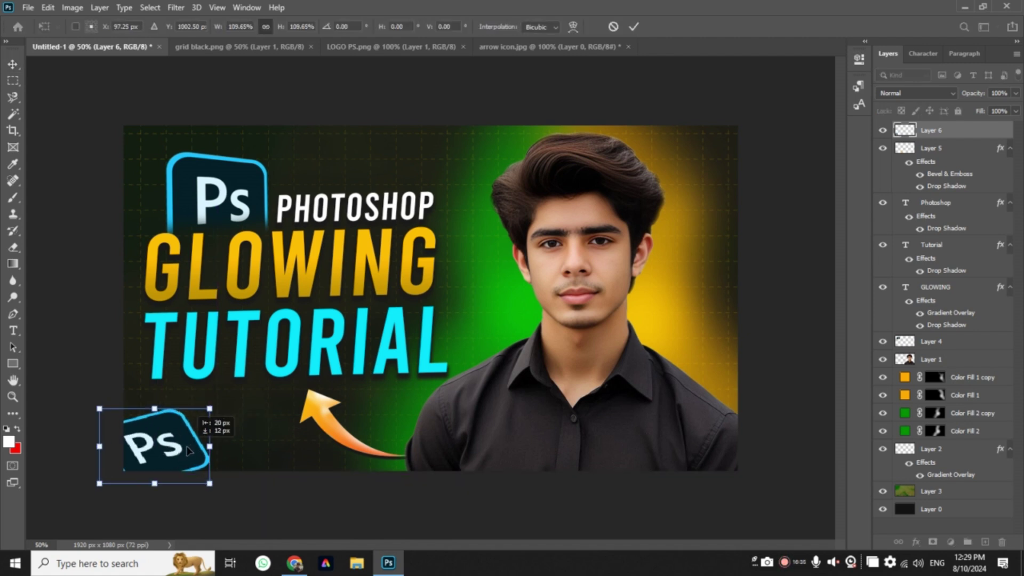
Nudge the Ps logo down and right into the bottom-left corner
key(Down)
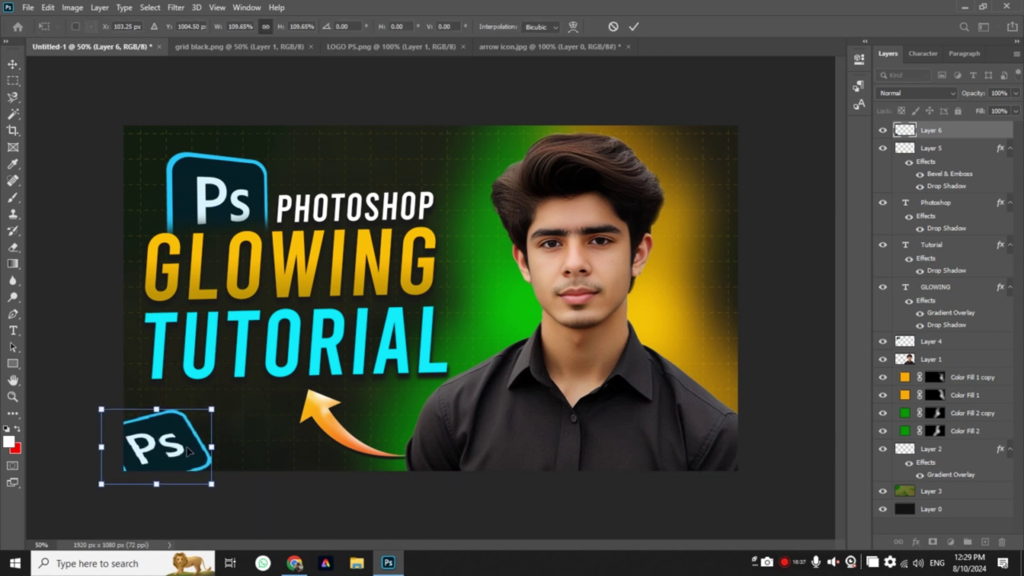
key(Right)
key(Right)
key(Down)
key(Return)
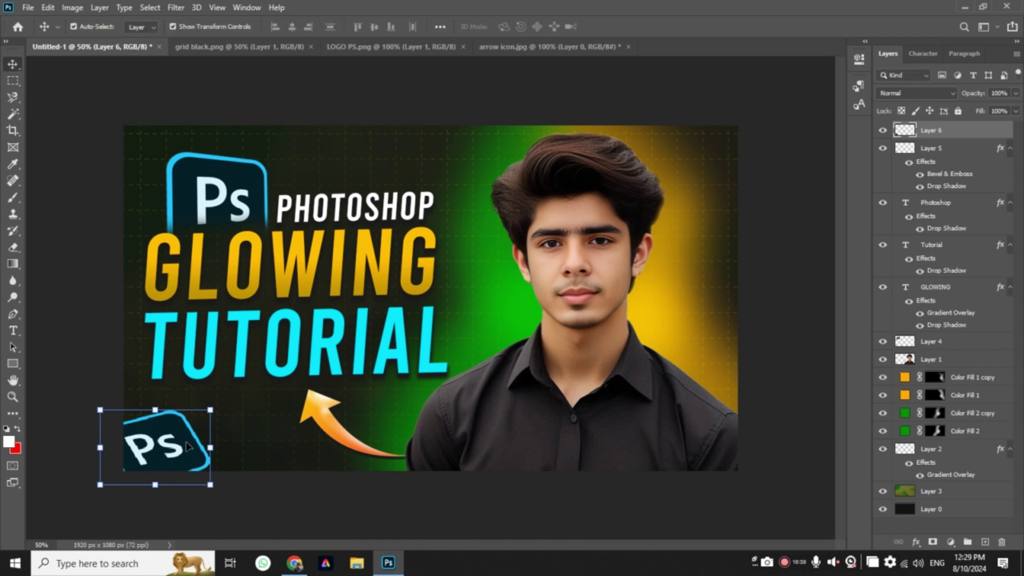
click(176, 7)
mouse_move(184, 152)
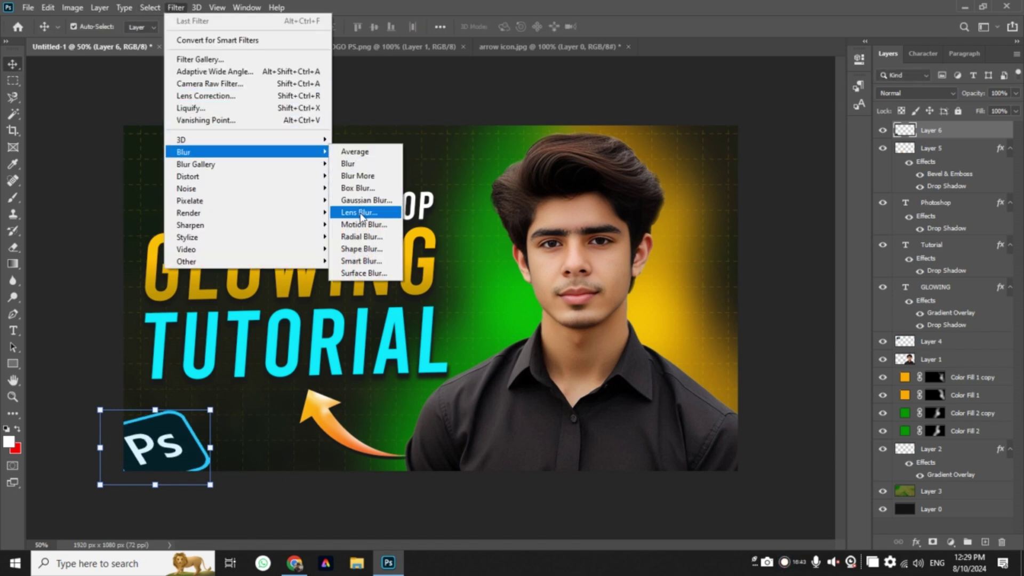
Apply a 0° Motion Blur of 40 pixels distance to the tilted Ps logo
click(363, 224)
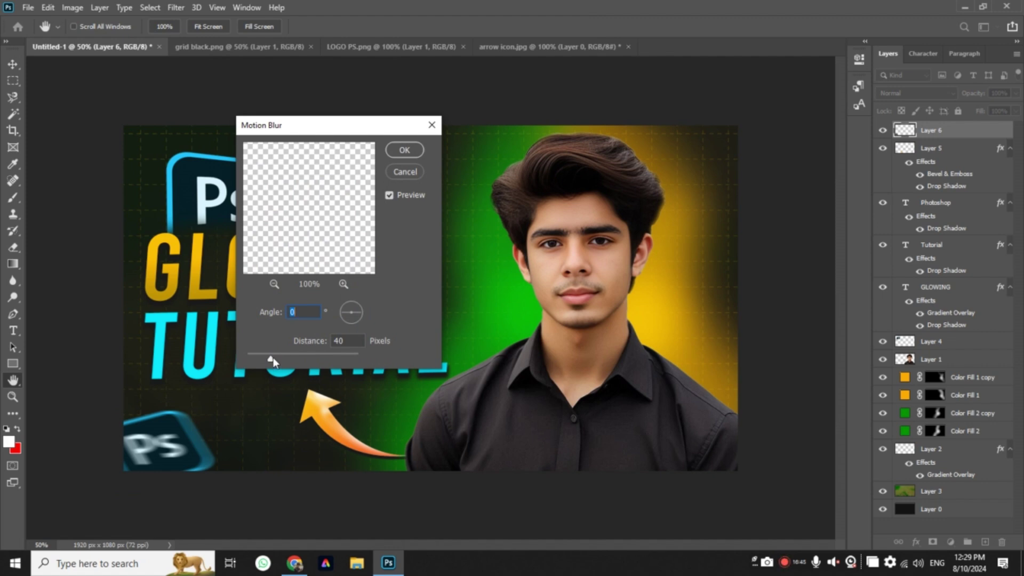
click(272, 358)
text(4)
click(406, 151)
click(409, 112)
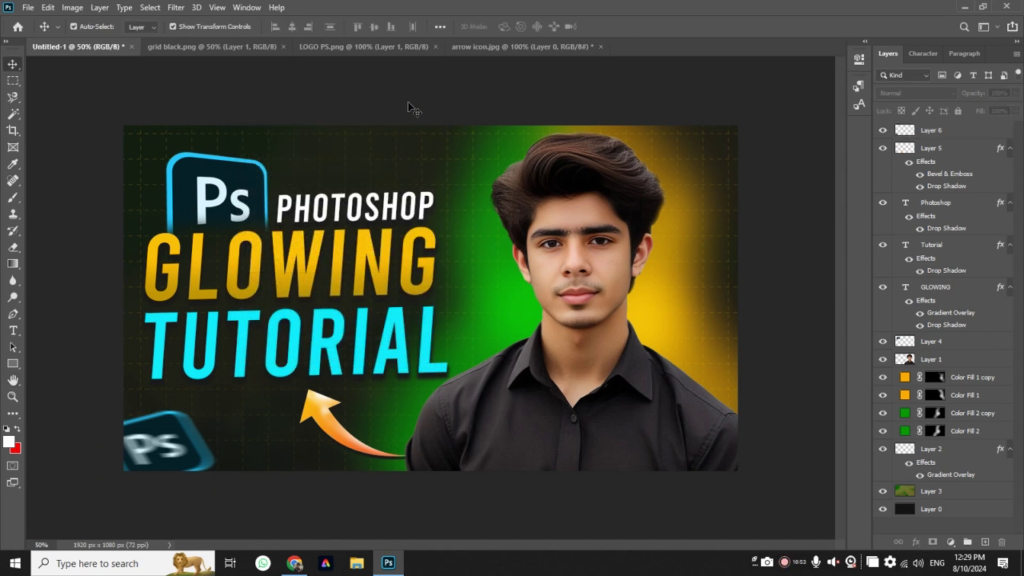
Open YT logos.jpg and delete everything outside the lower-left YouTube logo
key(ctrl+o)
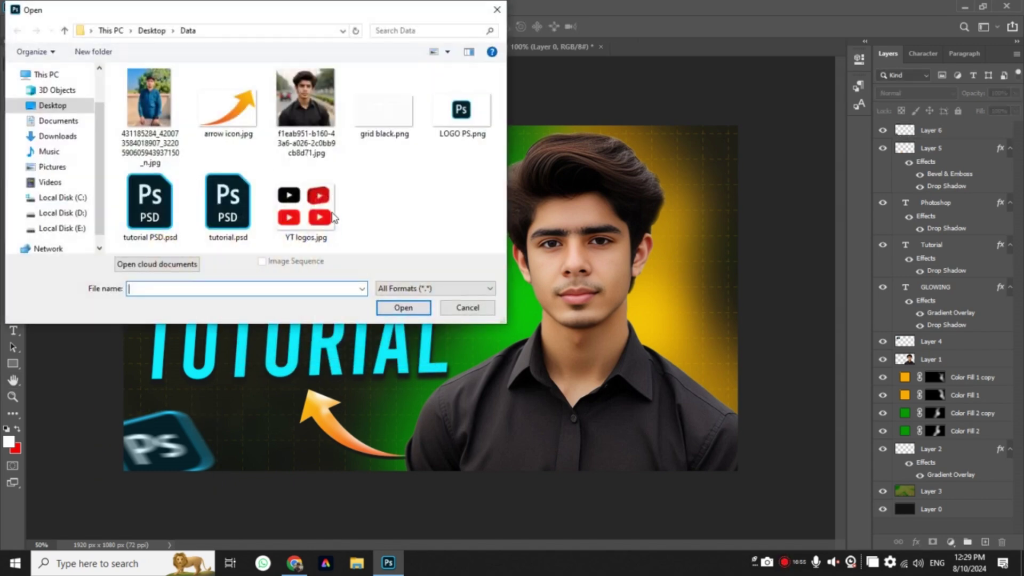
double_click(308, 224)
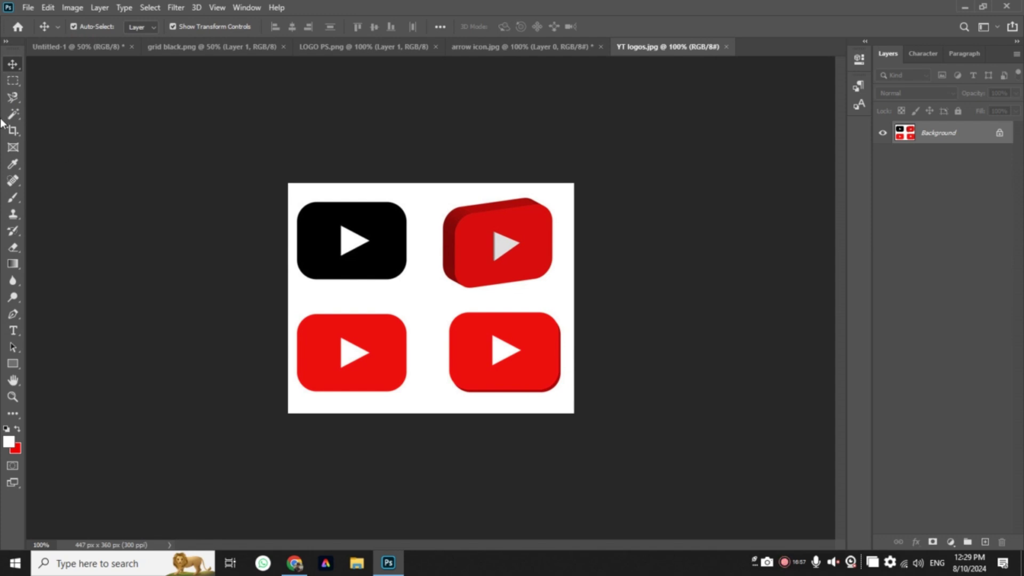
click(13, 81)
drag(271, 298, 416, 405)
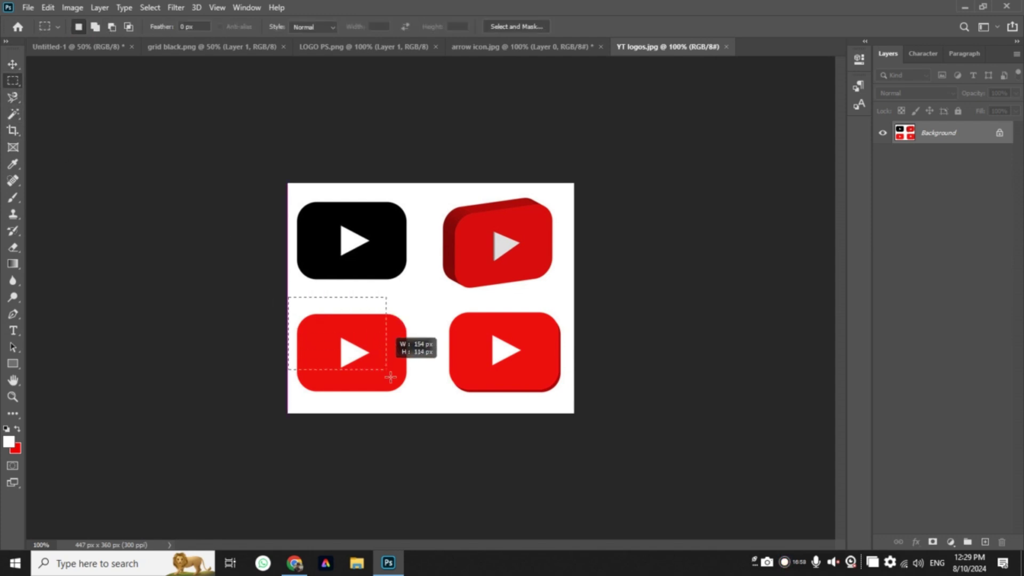
right_click(389, 341)
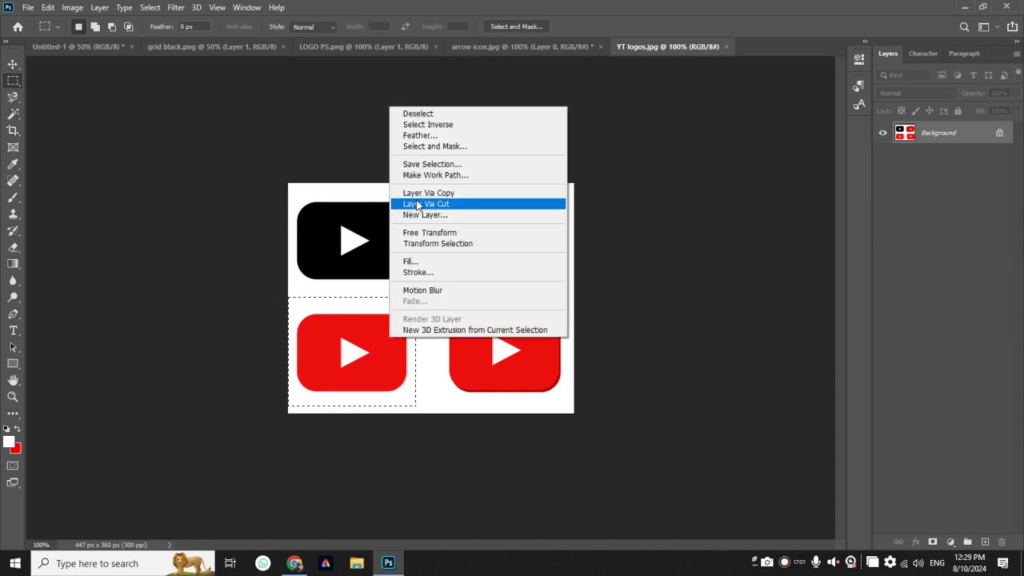
click(427, 126)
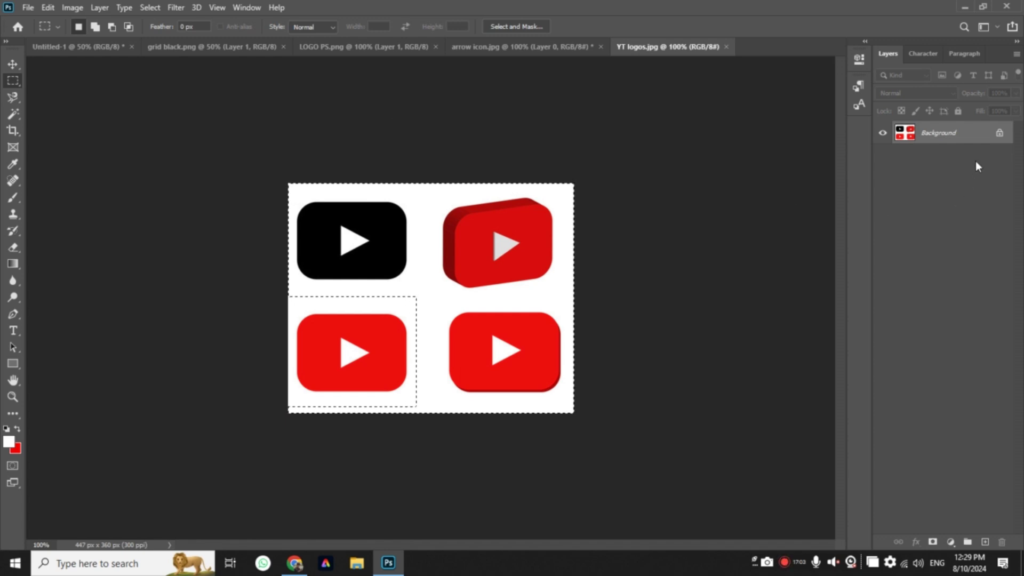
double_click(954, 133)
click(426, 135)
key(Delete)
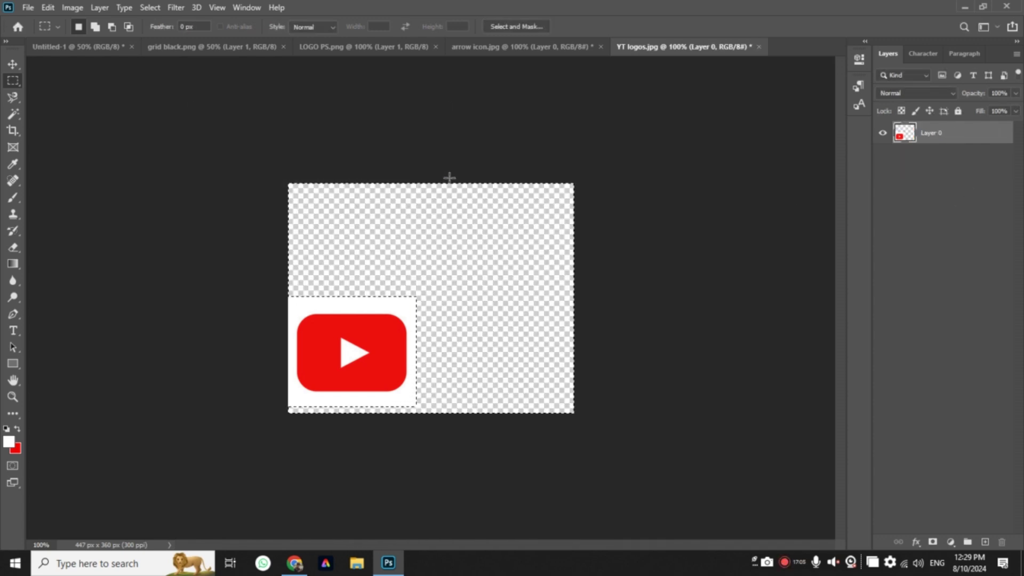
key(ctrl+d)
Remove the logo's white background and drag it into the thumbnail
click(13, 114)
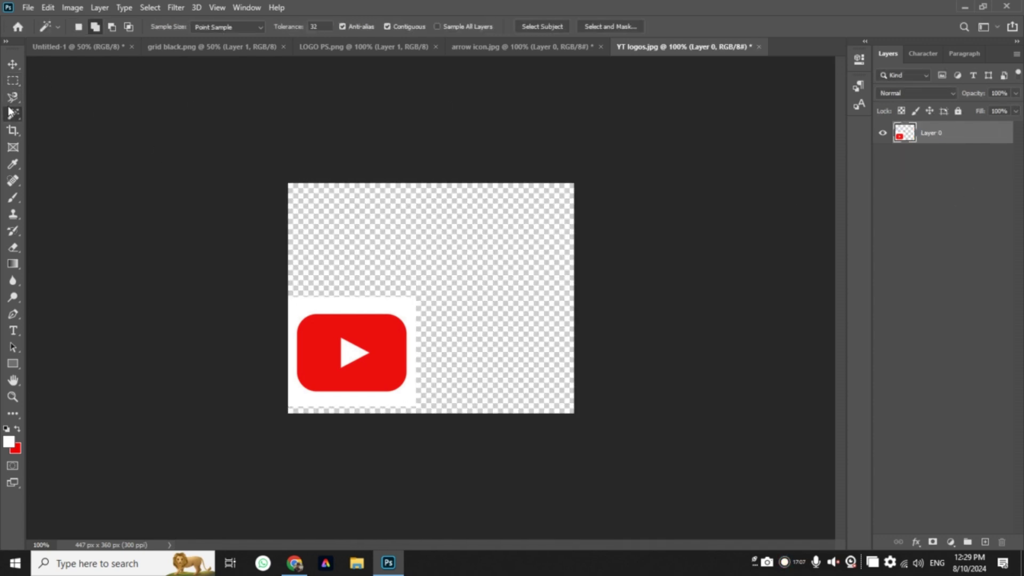
click(320, 311)
key(Delete)
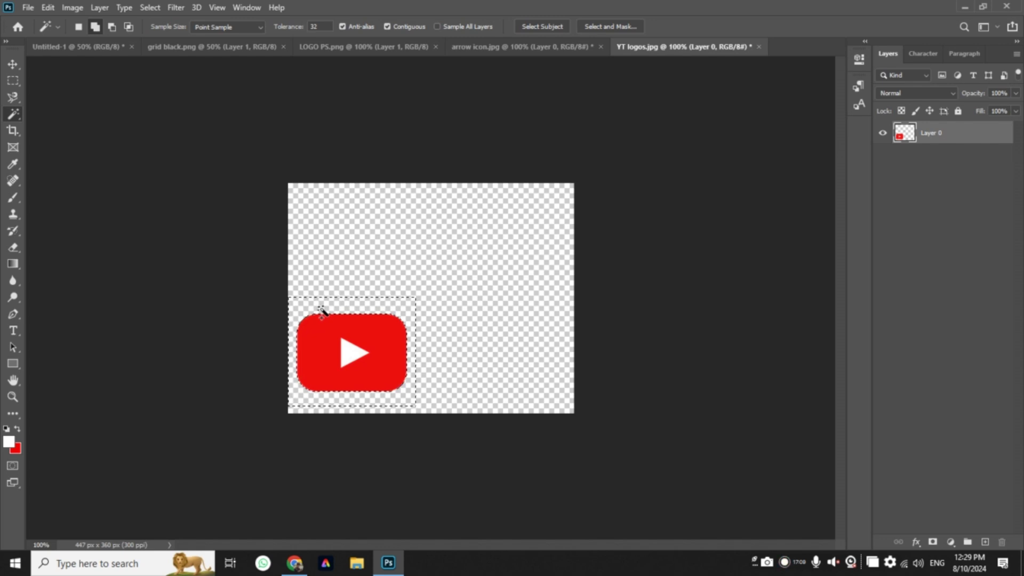
key(ctrl+d)
click(13, 63)
mouse_move(312, 347)
mouse_down()
mouse_move(298, 406)
mouse_move(760, 325)
mouse_move(726, 322)
mouse_move(771, 274)
mouse_up()
Commit the tilted right-side logo, then shrink and rotate its copy near the top edge
drag(723, 301, 461, 148)
key(Return)
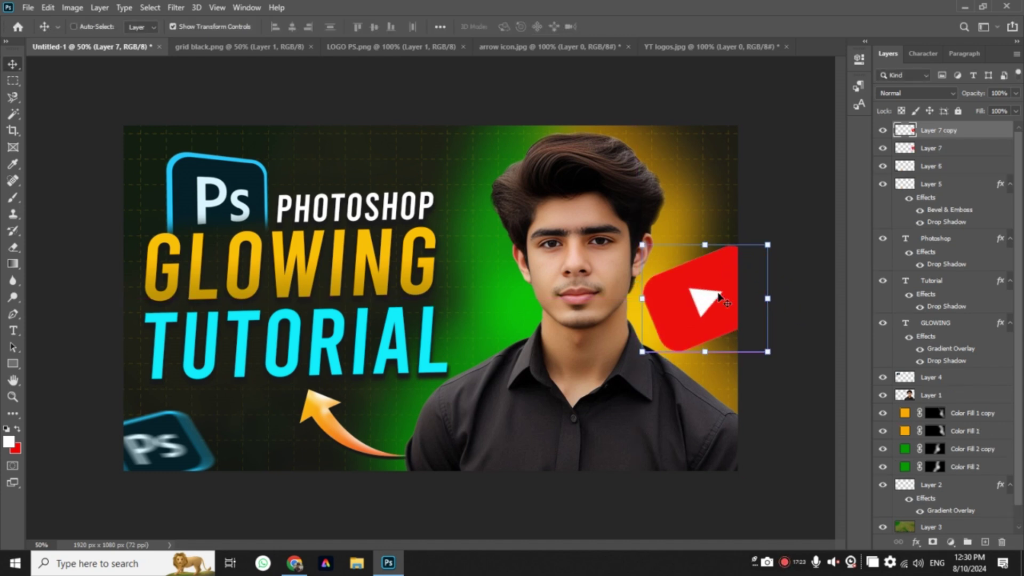
key(ctrl+t)
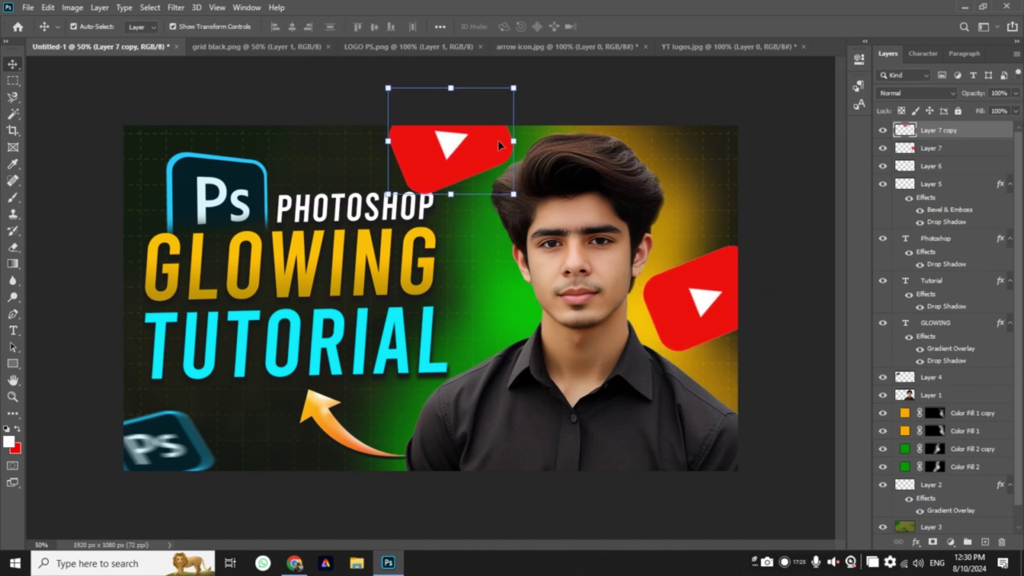
drag(513, 136, 459, 139)
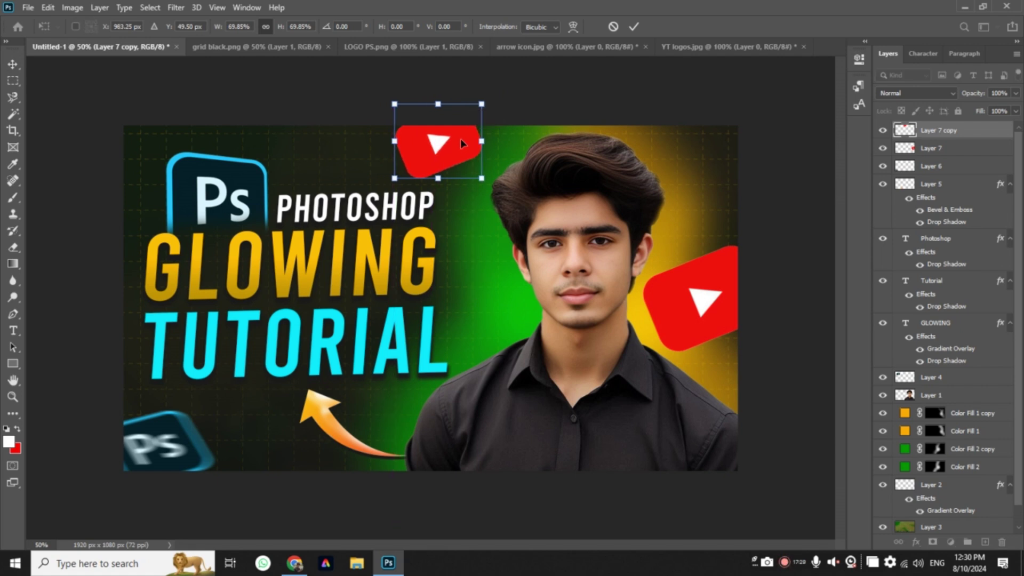
key(Return)
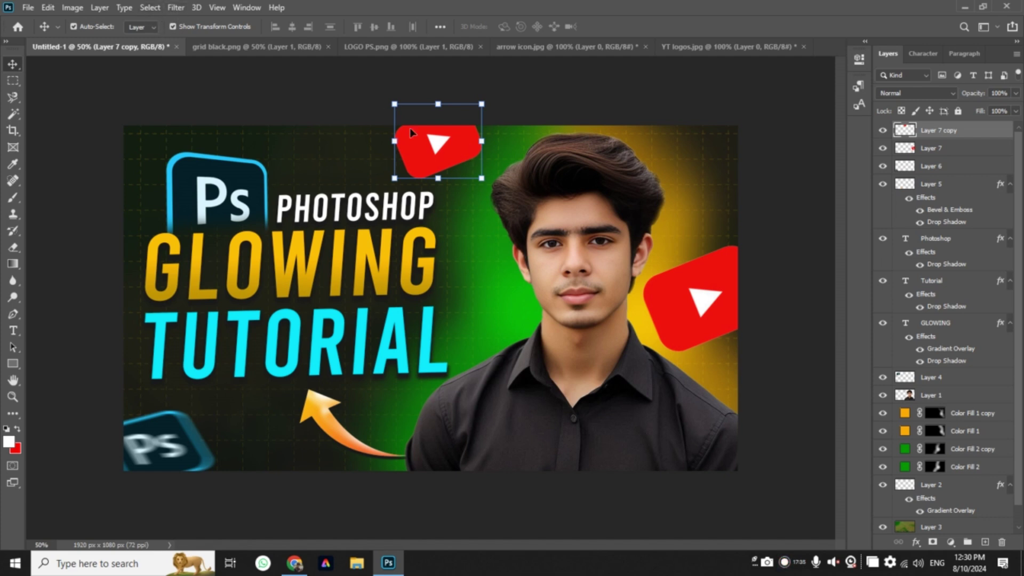
drag(394, 141, 452, 155)
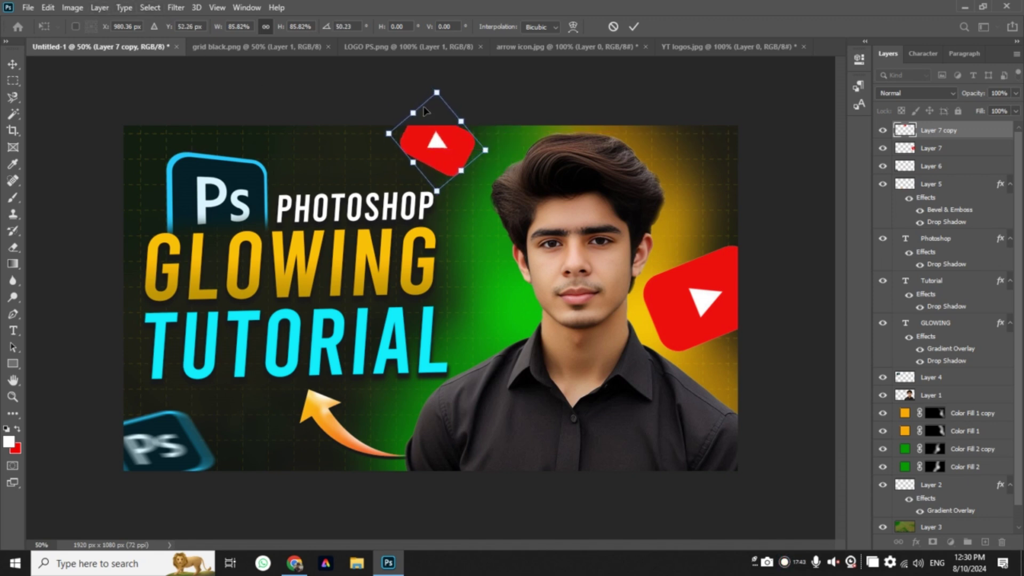
key(Return)
click(176, 8)
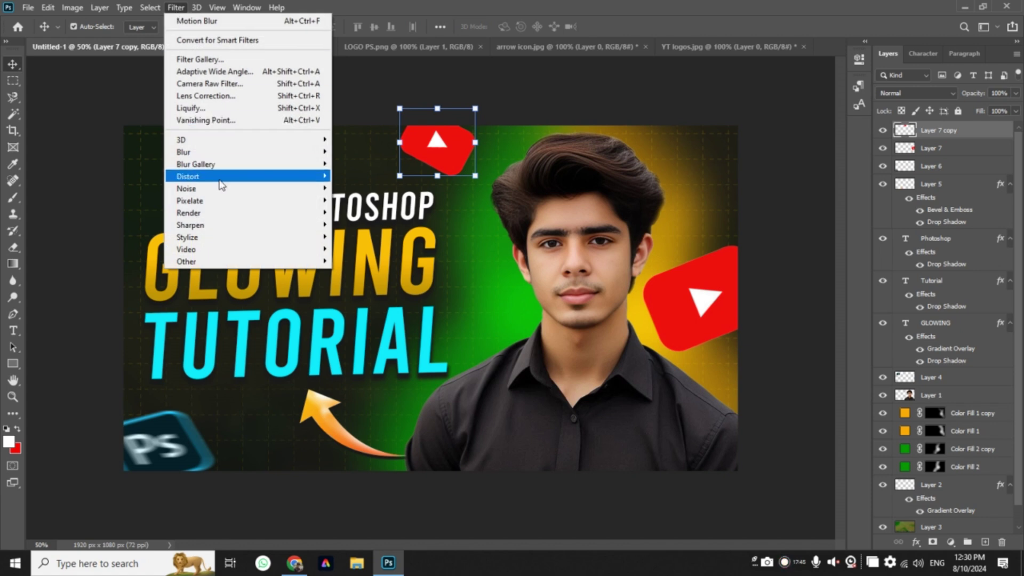
mouse_move(184, 152)
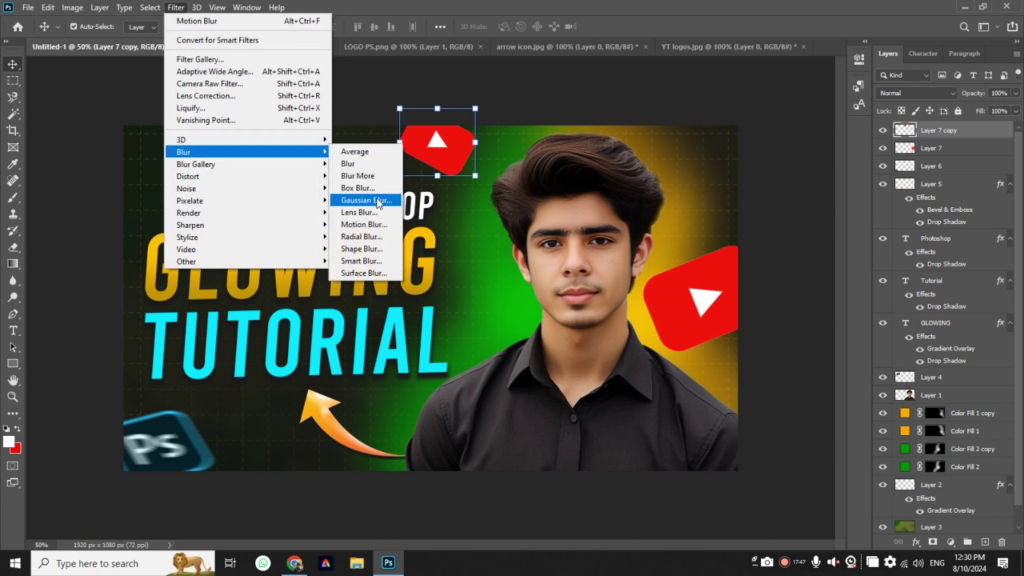
Apply a Gaussian Blur to the small top YouTube logo copy
click(367, 200)
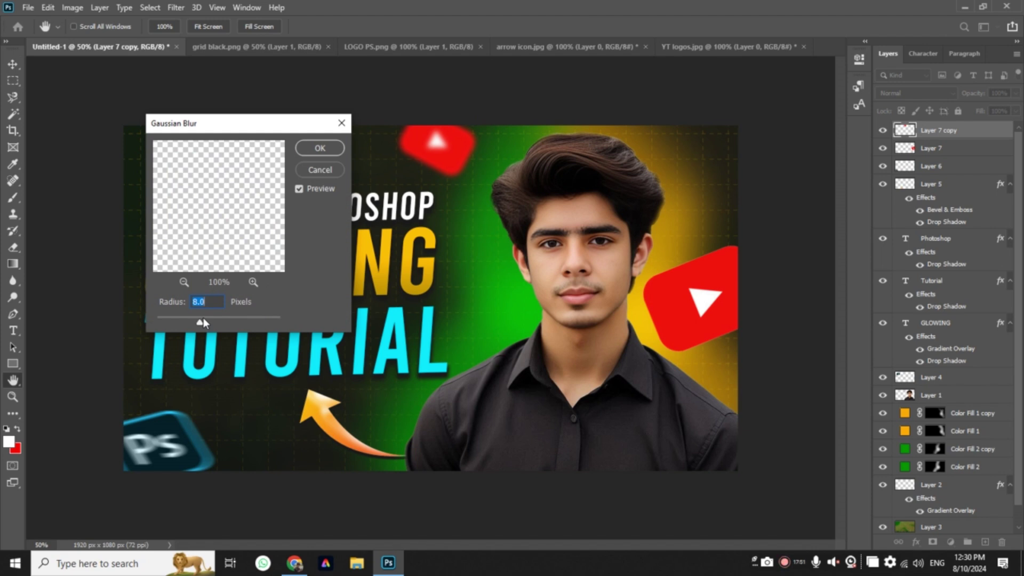
click(320, 148)
key(v)
Give the right-side logo (Layer 7) a 0° Motion Blur of 46 pixels
click(711, 307)
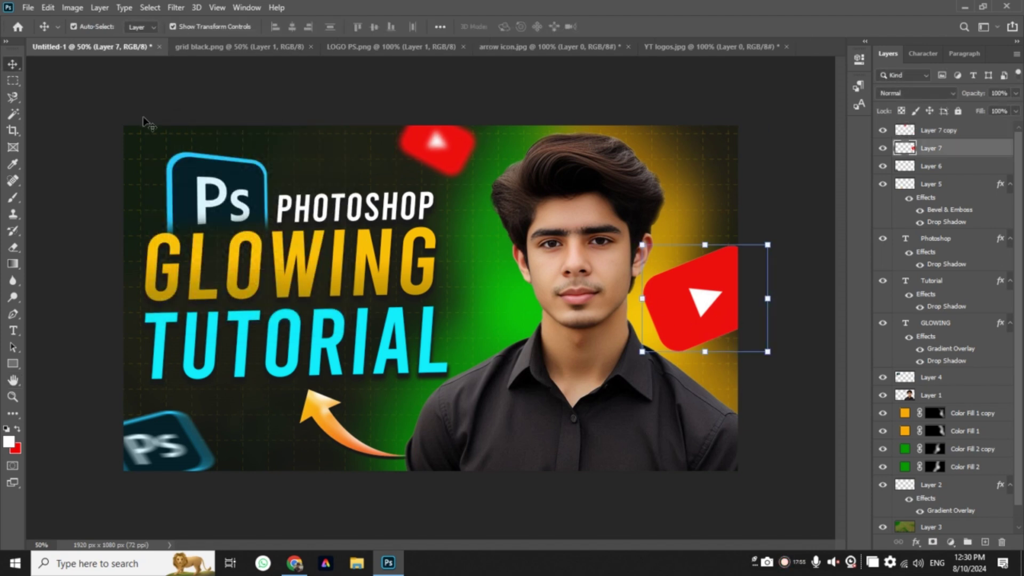
click(176, 8)
mouse_move(183, 152)
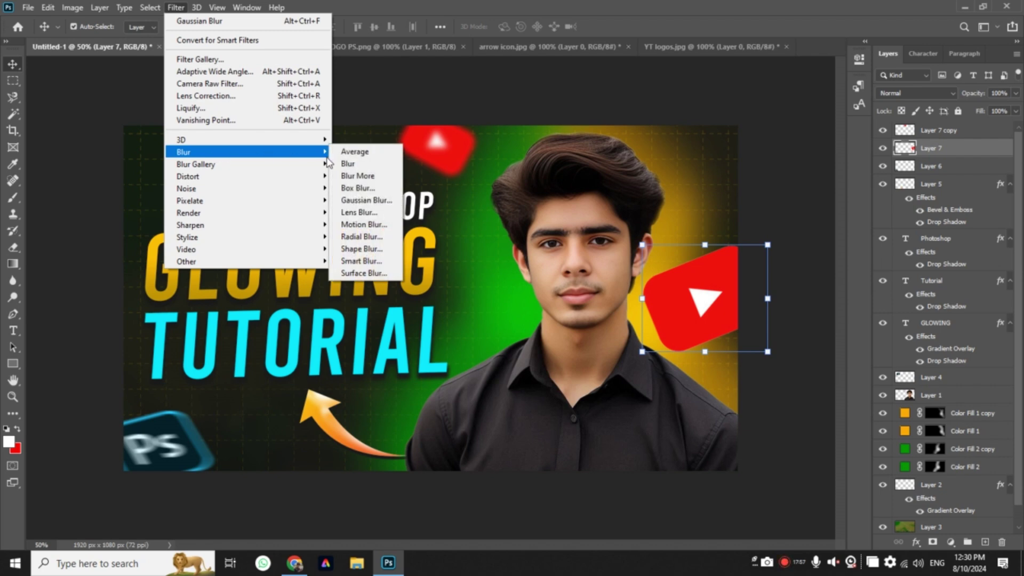
click(376, 221)
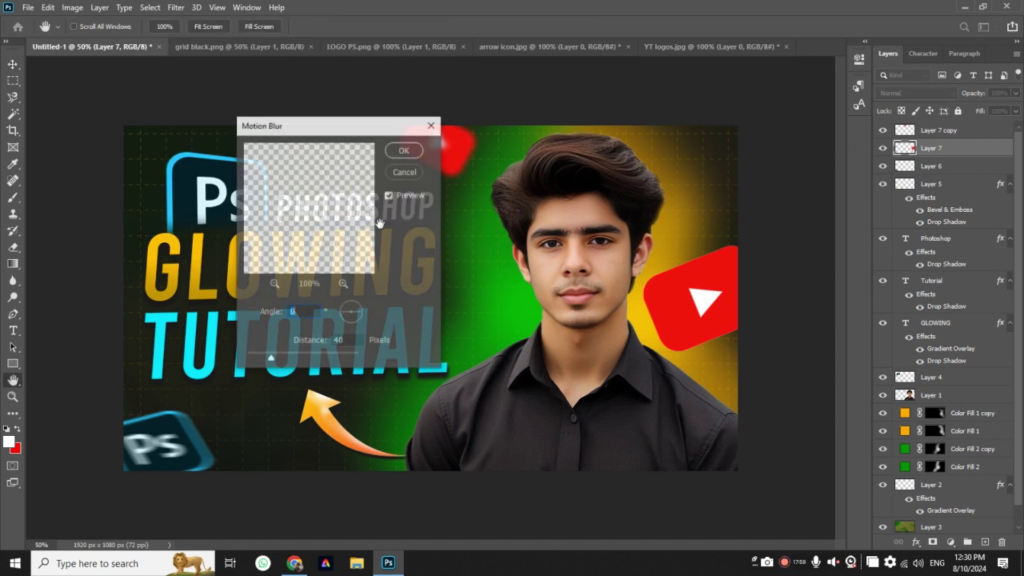
click(274, 356)
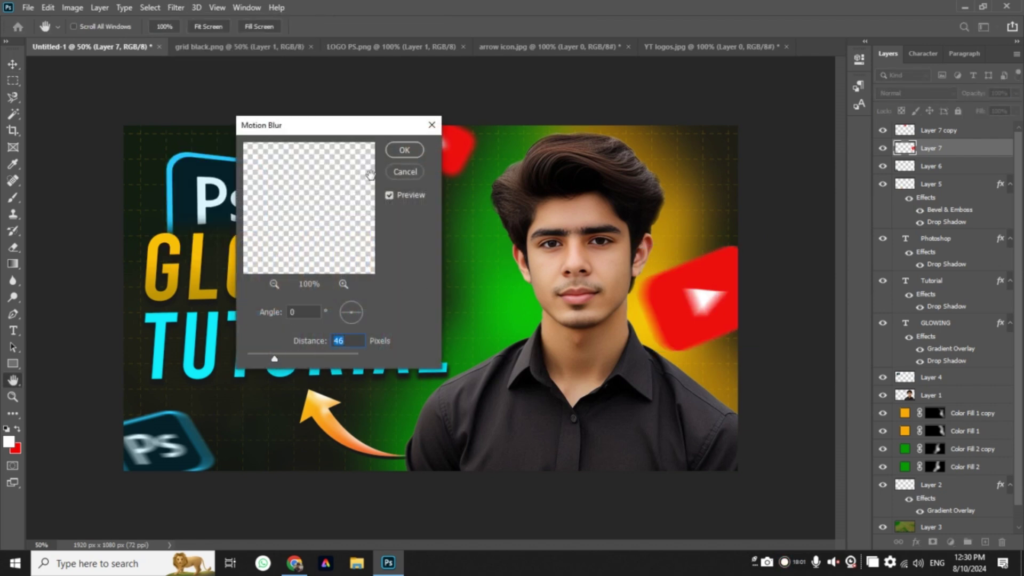
click(401, 152)
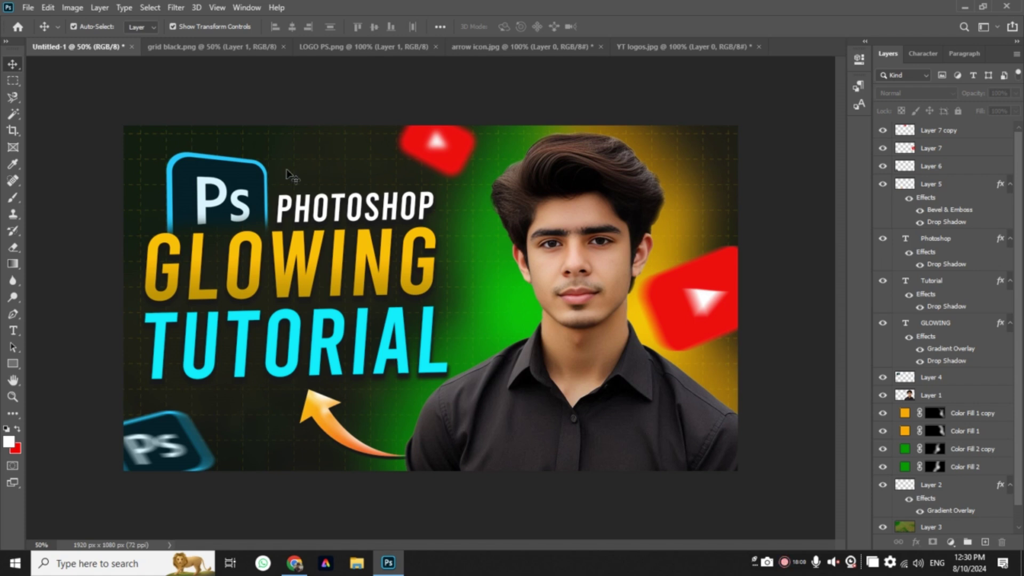
scroll(955, 431, down, 1)
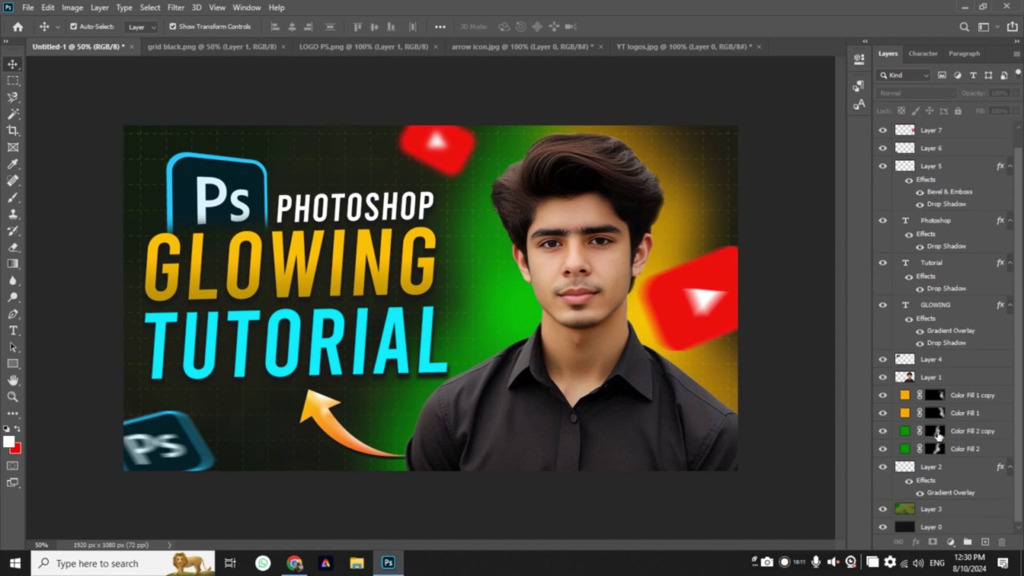
click(938, 432)
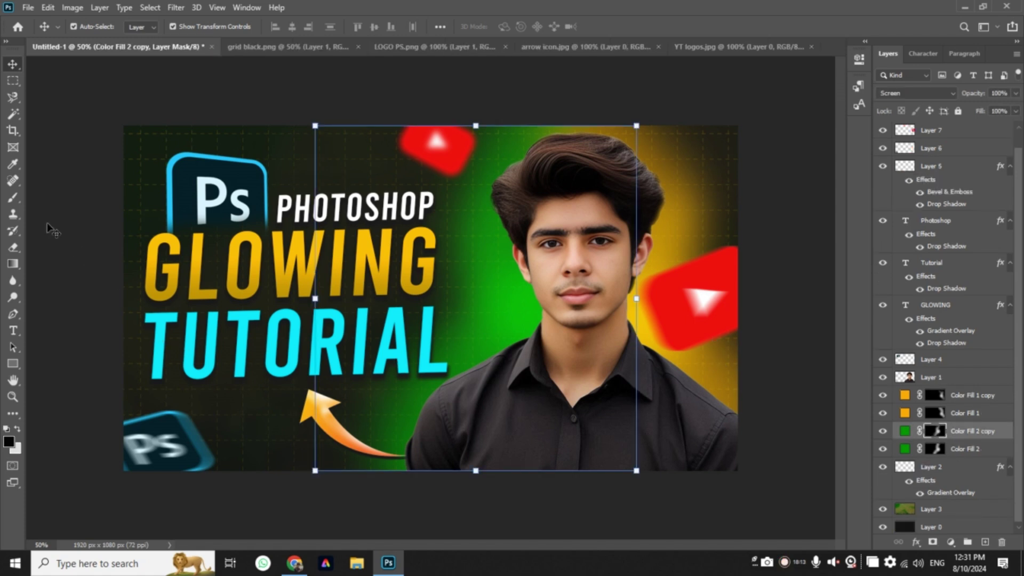
click(12, 197)
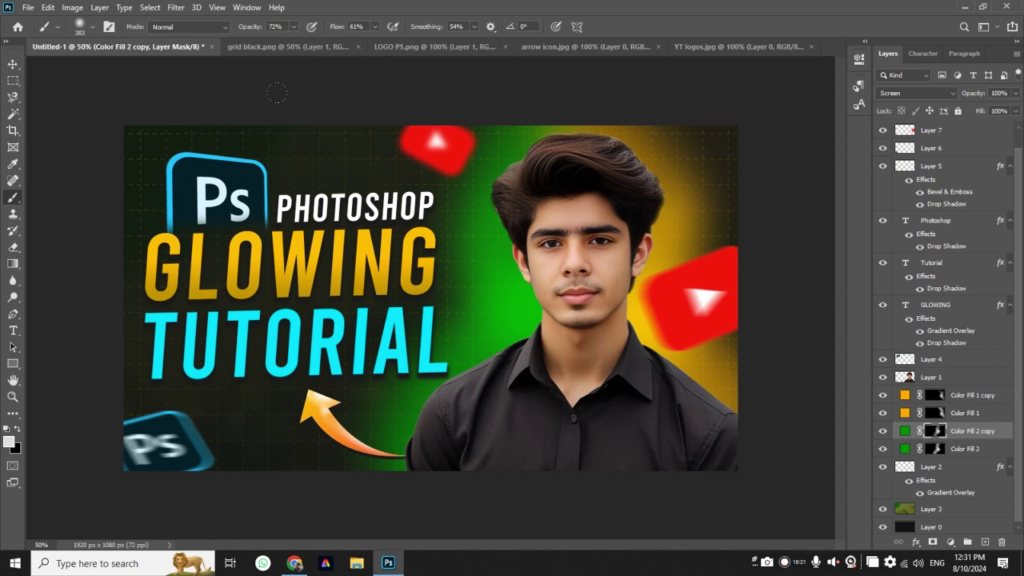
mouse_move(277, 93)
mouse_down()
mouse_move(330, 92)
mouse_move(288, 90)
mouse_up()
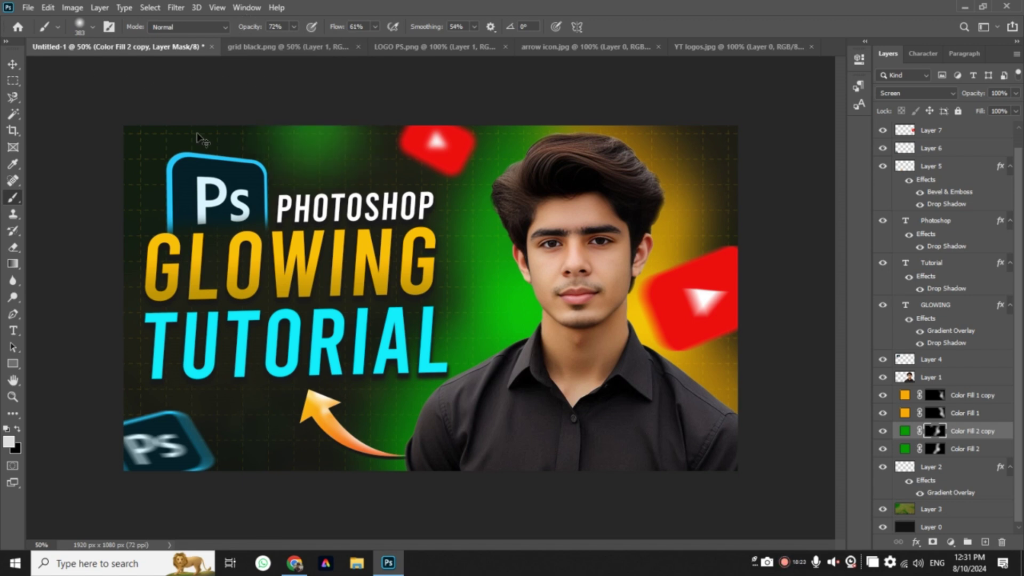
key(ctrl+z)
key(ctrl+z)
click(293, 26)
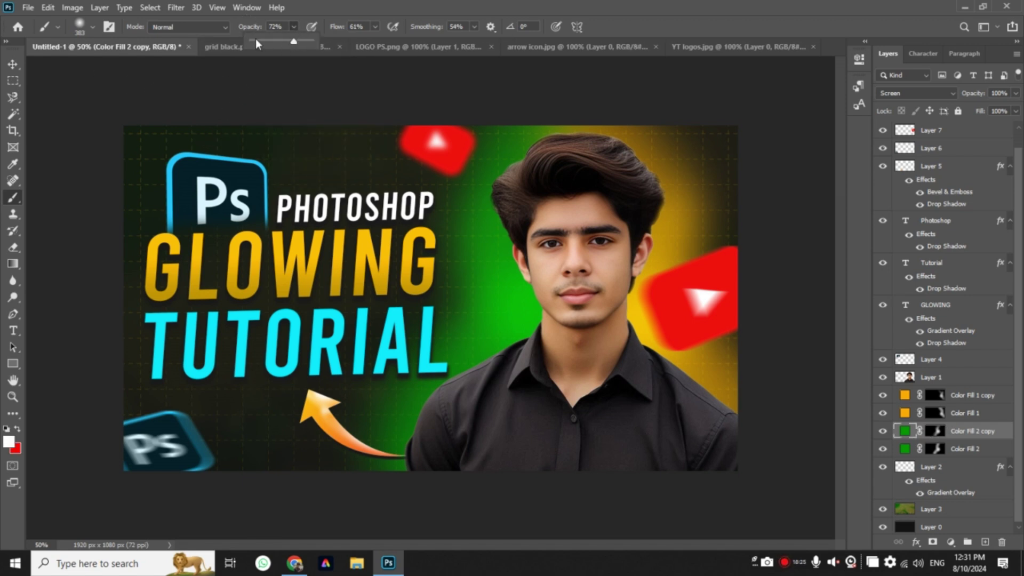
click(375, 26)
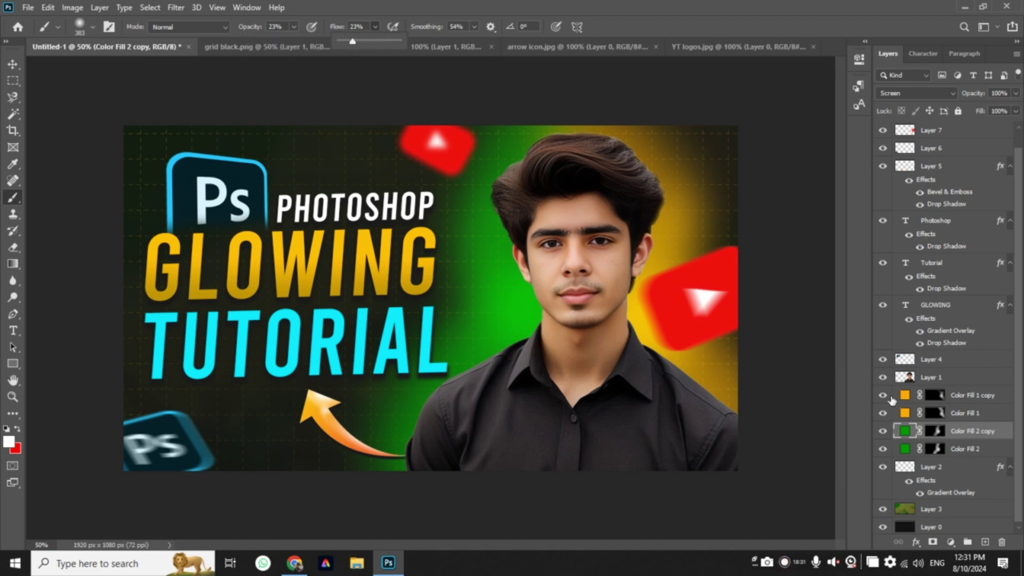
click(937, 435)
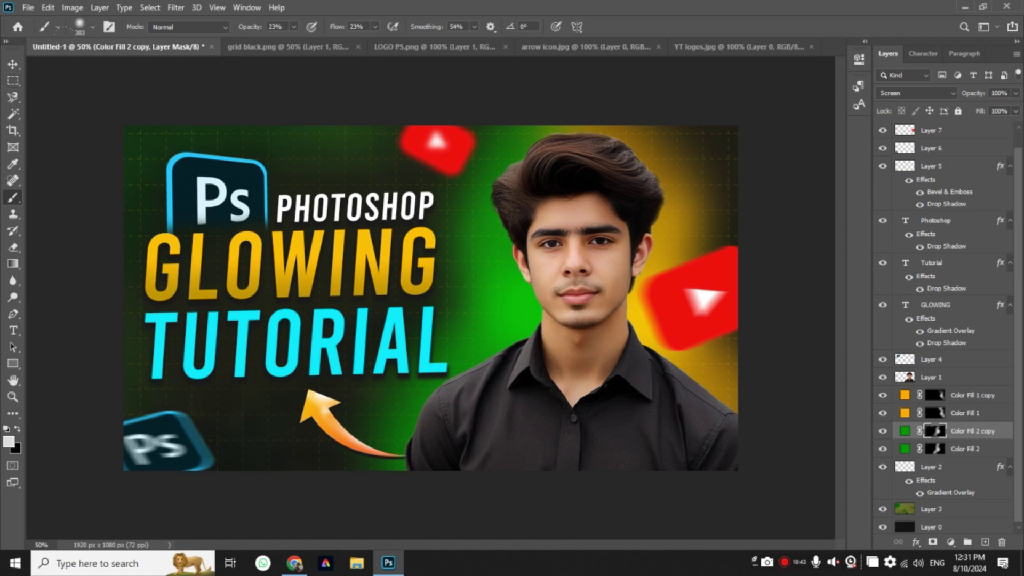
click(936, 413)
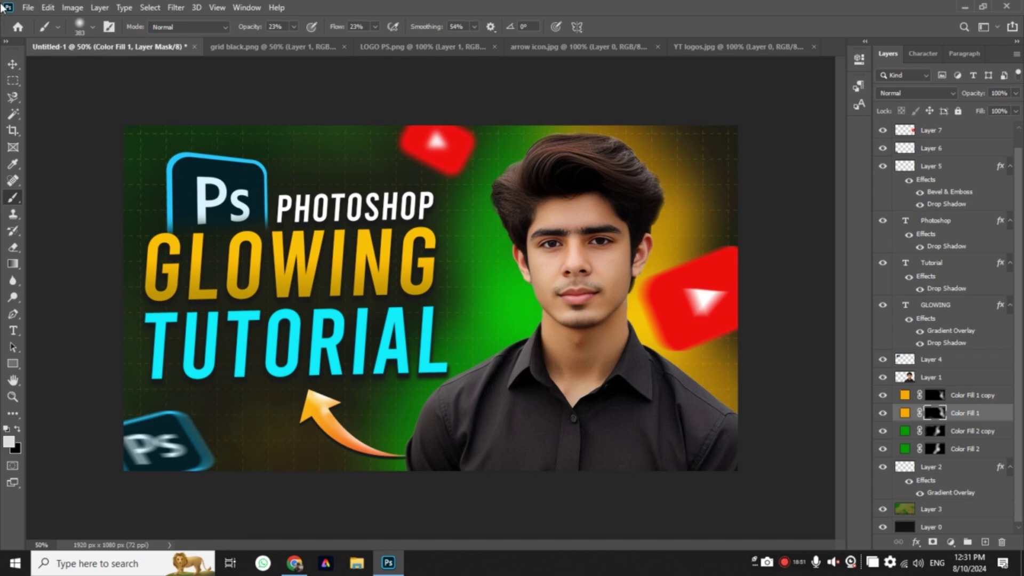
click(13, 63)
click(118, 104)
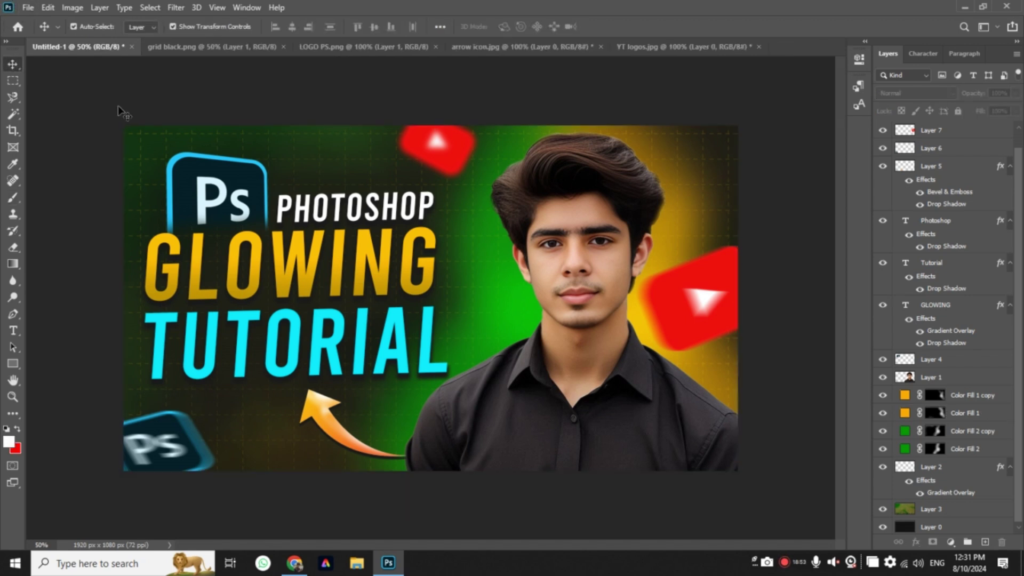